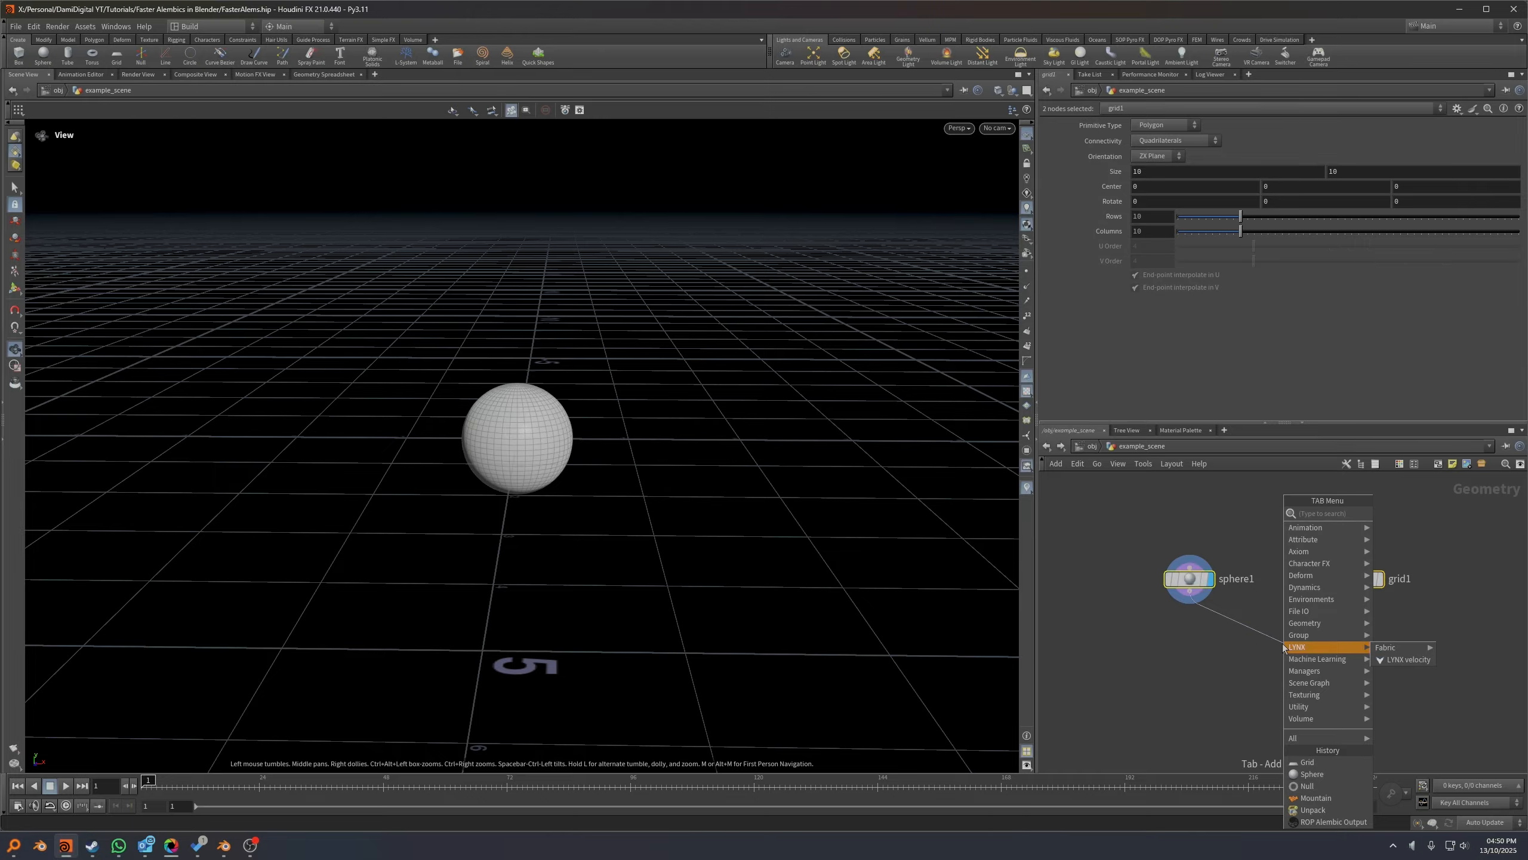
Add a Copy to Points node that copies sphere1 onto the points of grid1, and display its result.
type("copytop")
key("Return")
left_click(1282, 643)
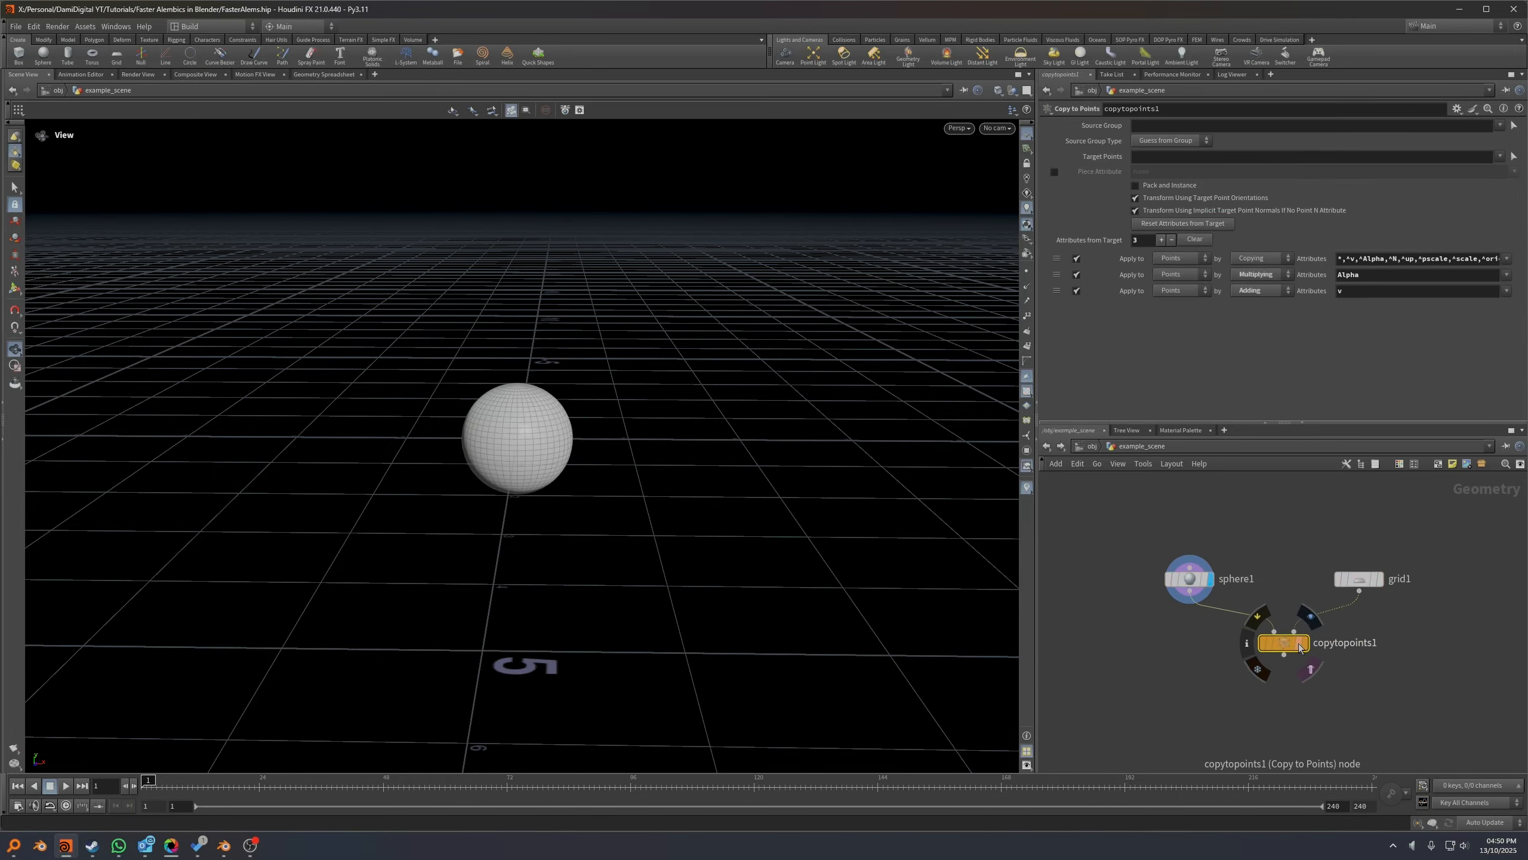
left_click(1301, 643)
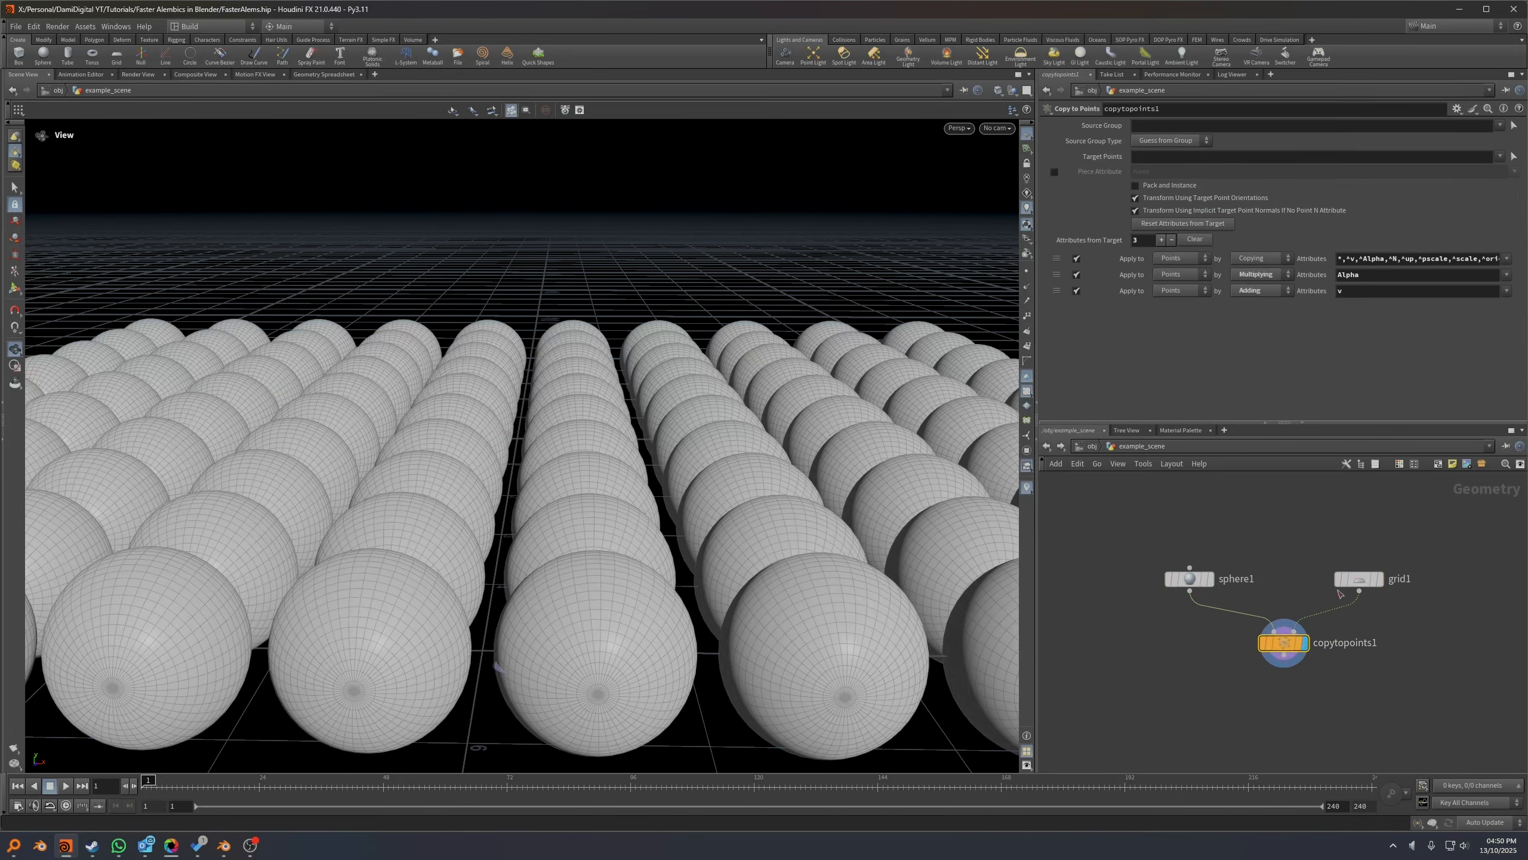
Display grid1 on its own and examine the points that serve as copy targets.
left_click(1379, 579)
left_click_drag(651, 391, 641, 454, "alt")
right_click_drag(641, 454, 466, 501, "alt")
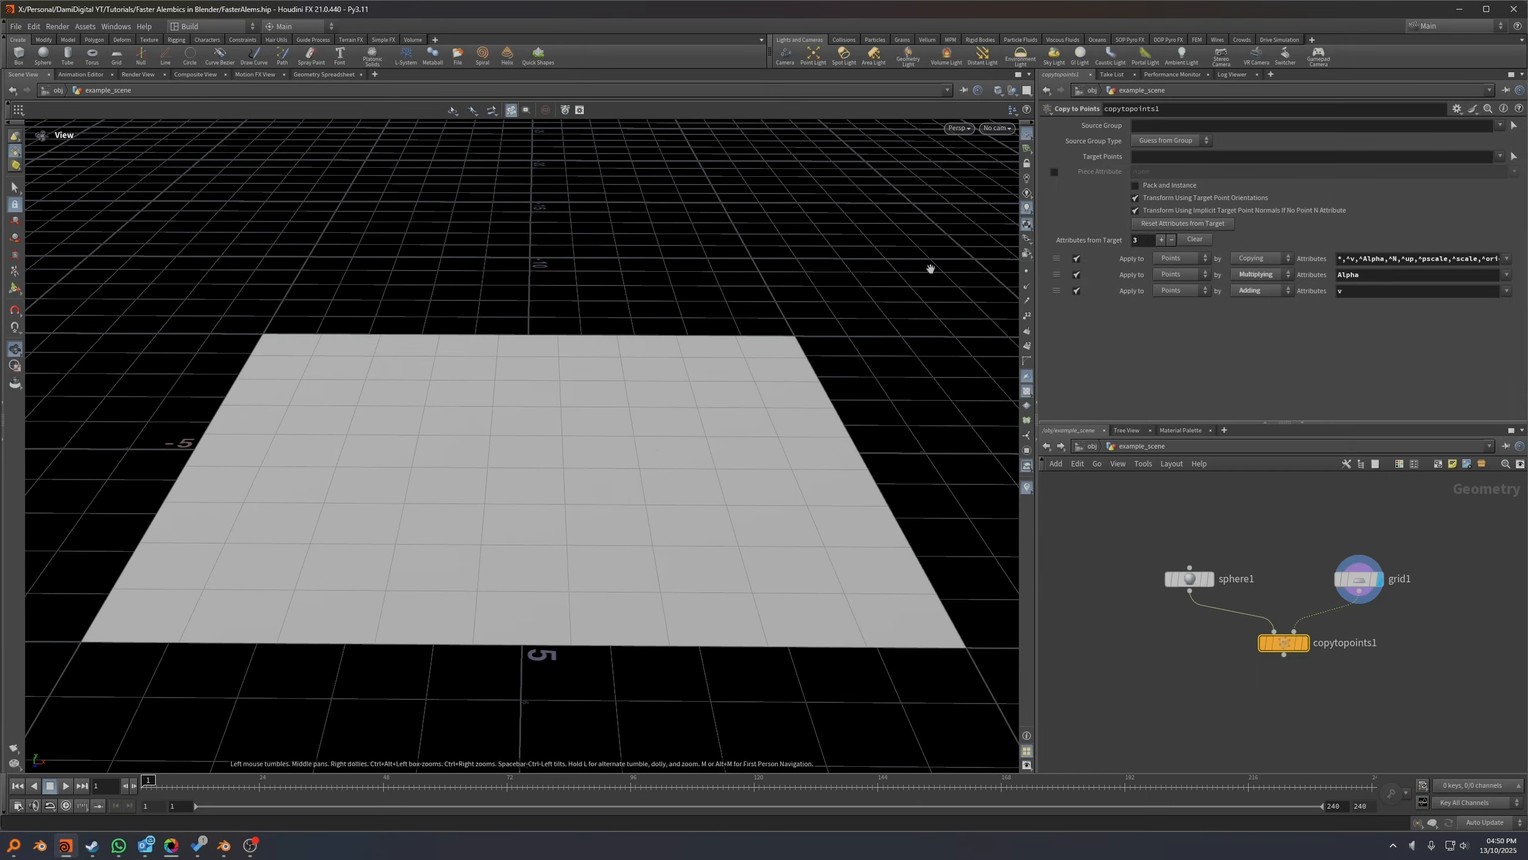
left_click_drag(385, 599, 452, 553)
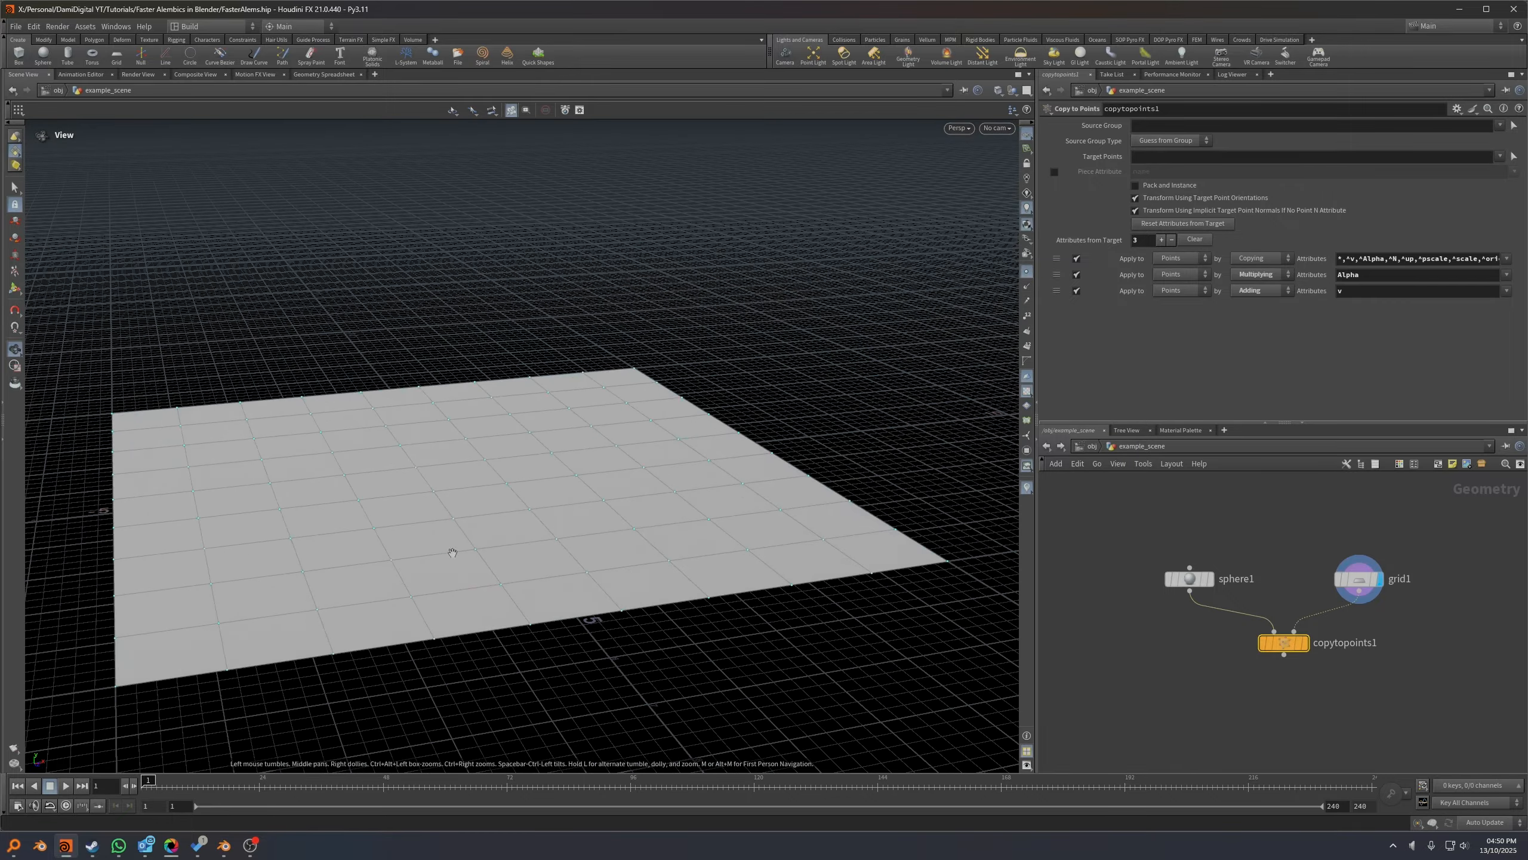
middle_click_drag(369, 573, 448, 525)
mouse_move(447, 525)
right_mouse_down()
mouse_move(428, 495)
mouse_move(450, 527)
right_mouse_up()
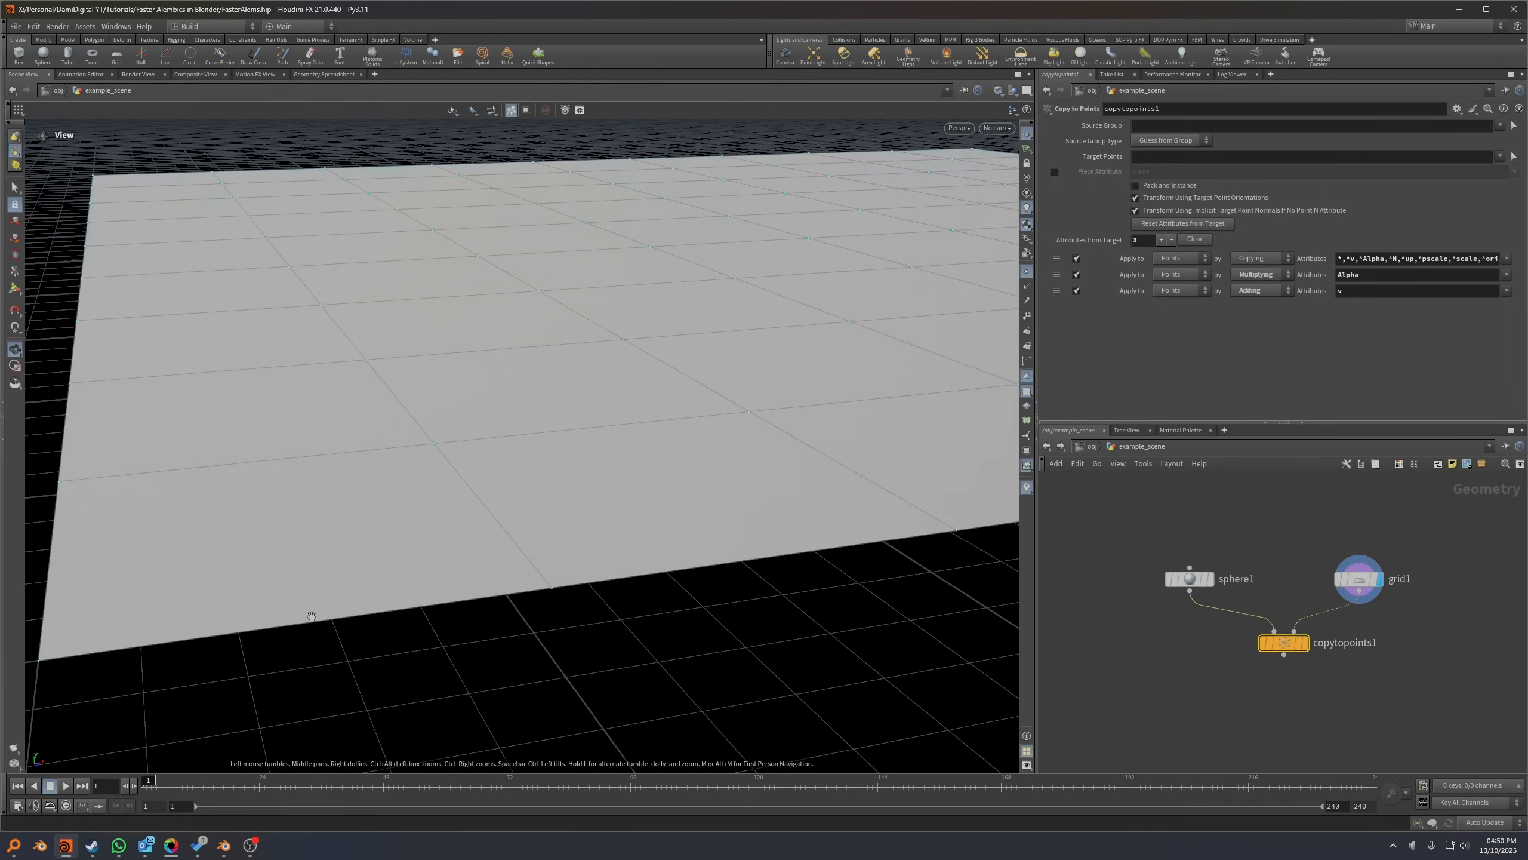
right_click_drag(511, 326, 550, 331)
left_click_drag(549, 331, 409, 518)
right_click_drag(409, 517, 572, 423)
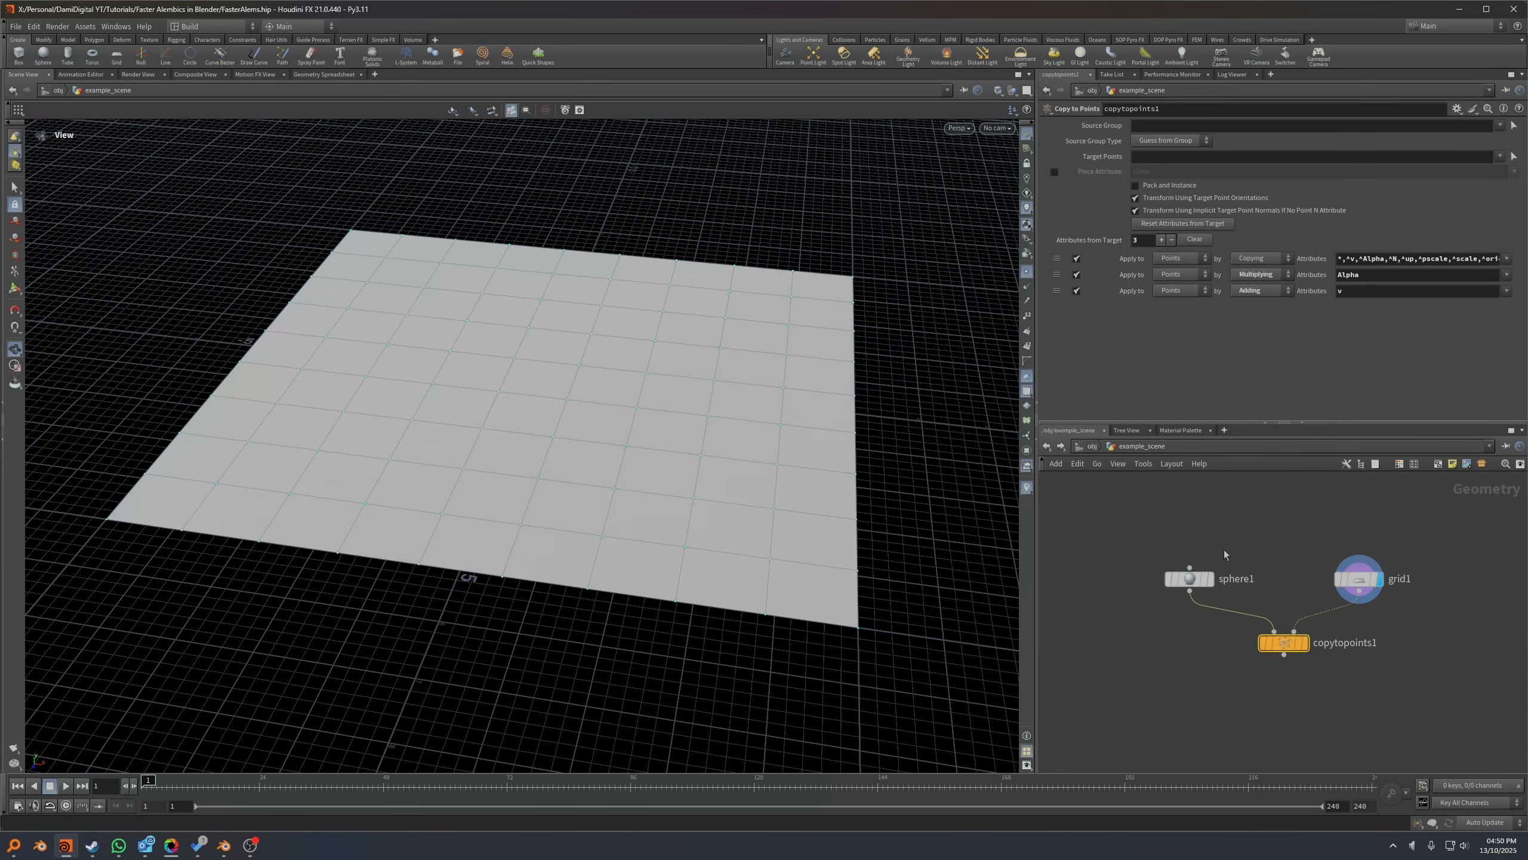
Display the copytopoints1 result with point markers turned off and review its sphere1 and grid1 inputs.
left_click(1191, 577)
left_click(1303, 643)
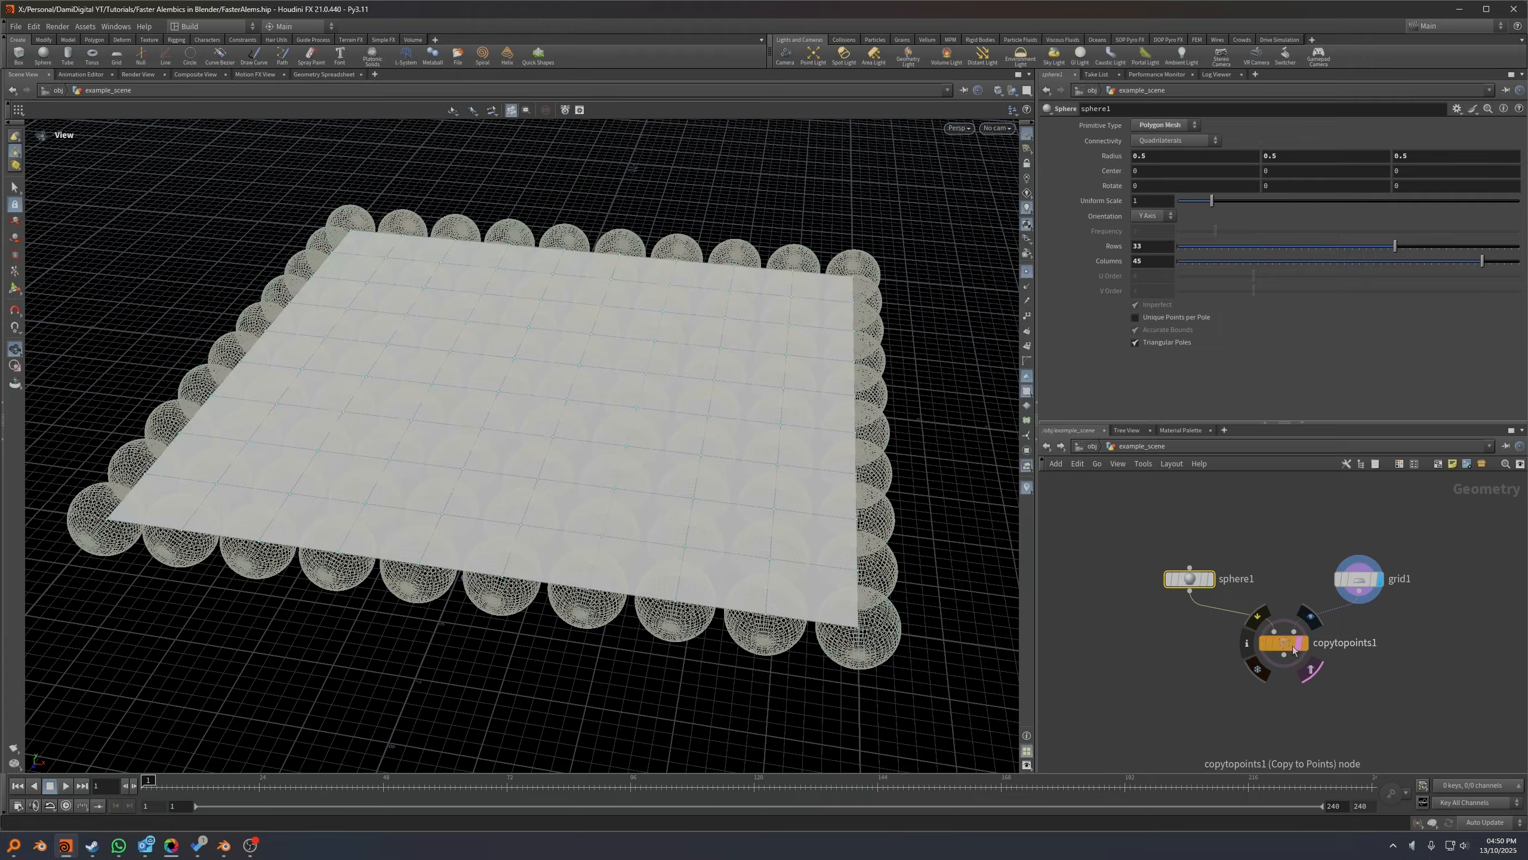
left_click(1027, 274)
left_click(1354, 578)
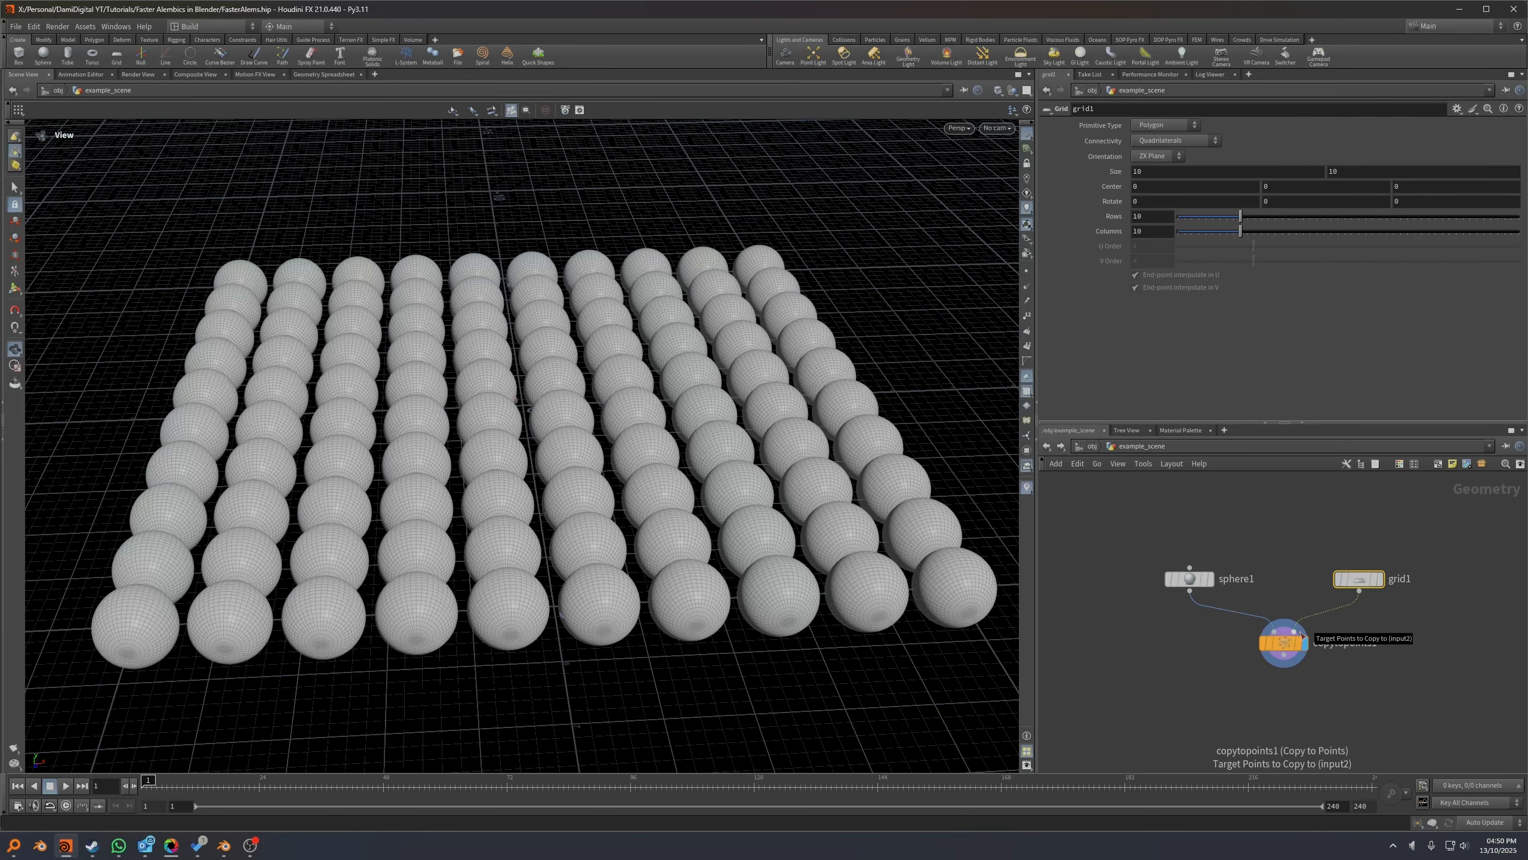
left_click(1198, 579)
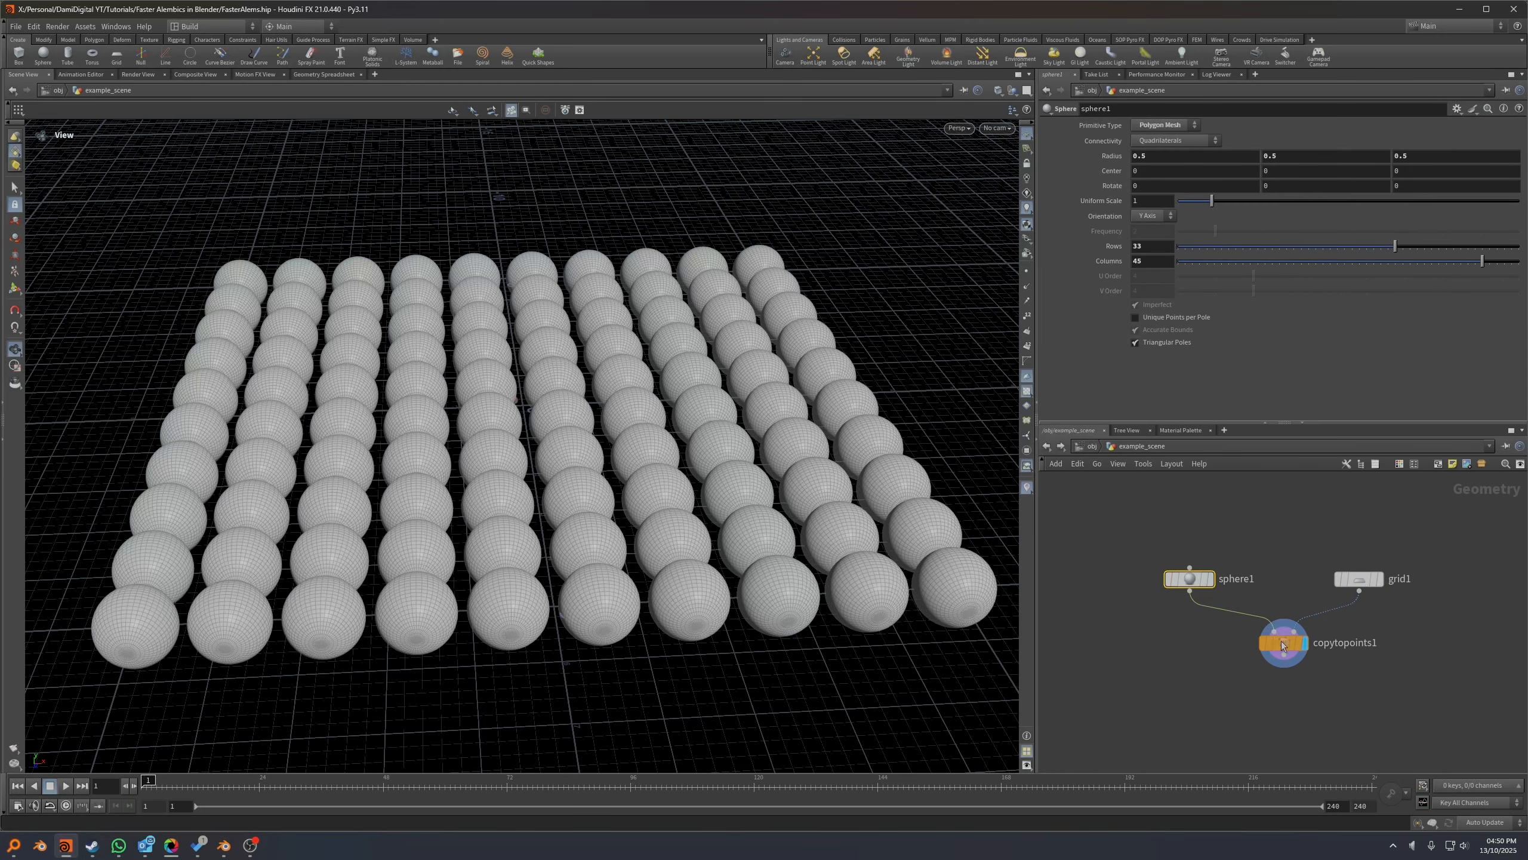
Insert a Mountain node between sphere1 and copytopoints1, preview the deformed sphere, and return the display to copytopoints1.
left_click_drag(1283, 642, 1267, 643)
scroll(757, 437, "down", 5)
left_click_drag(757, 436, 757, 367)
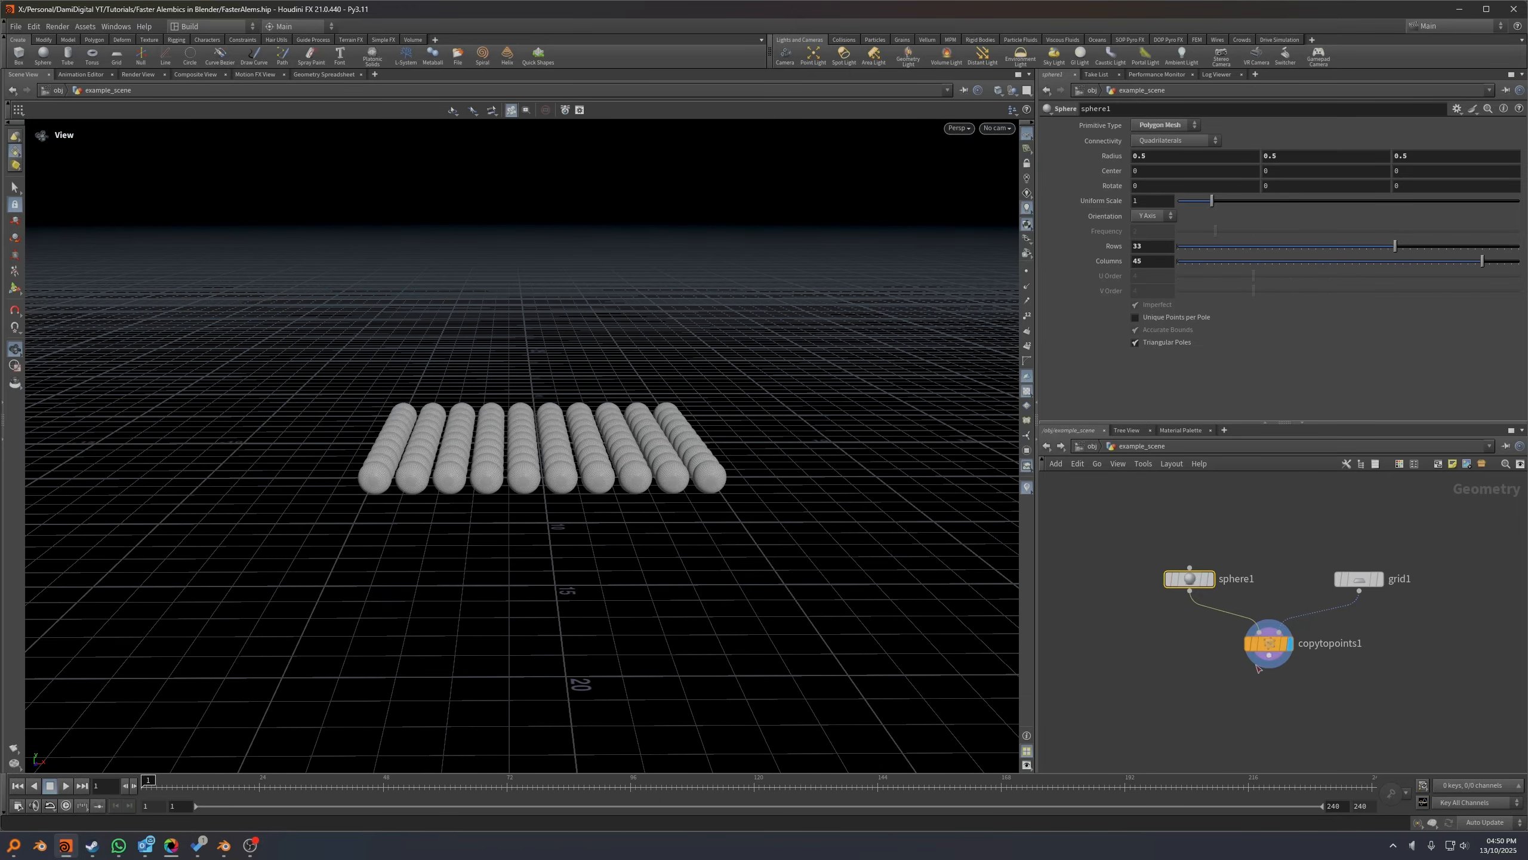
left_click_drag(472, 434, 471, 495)
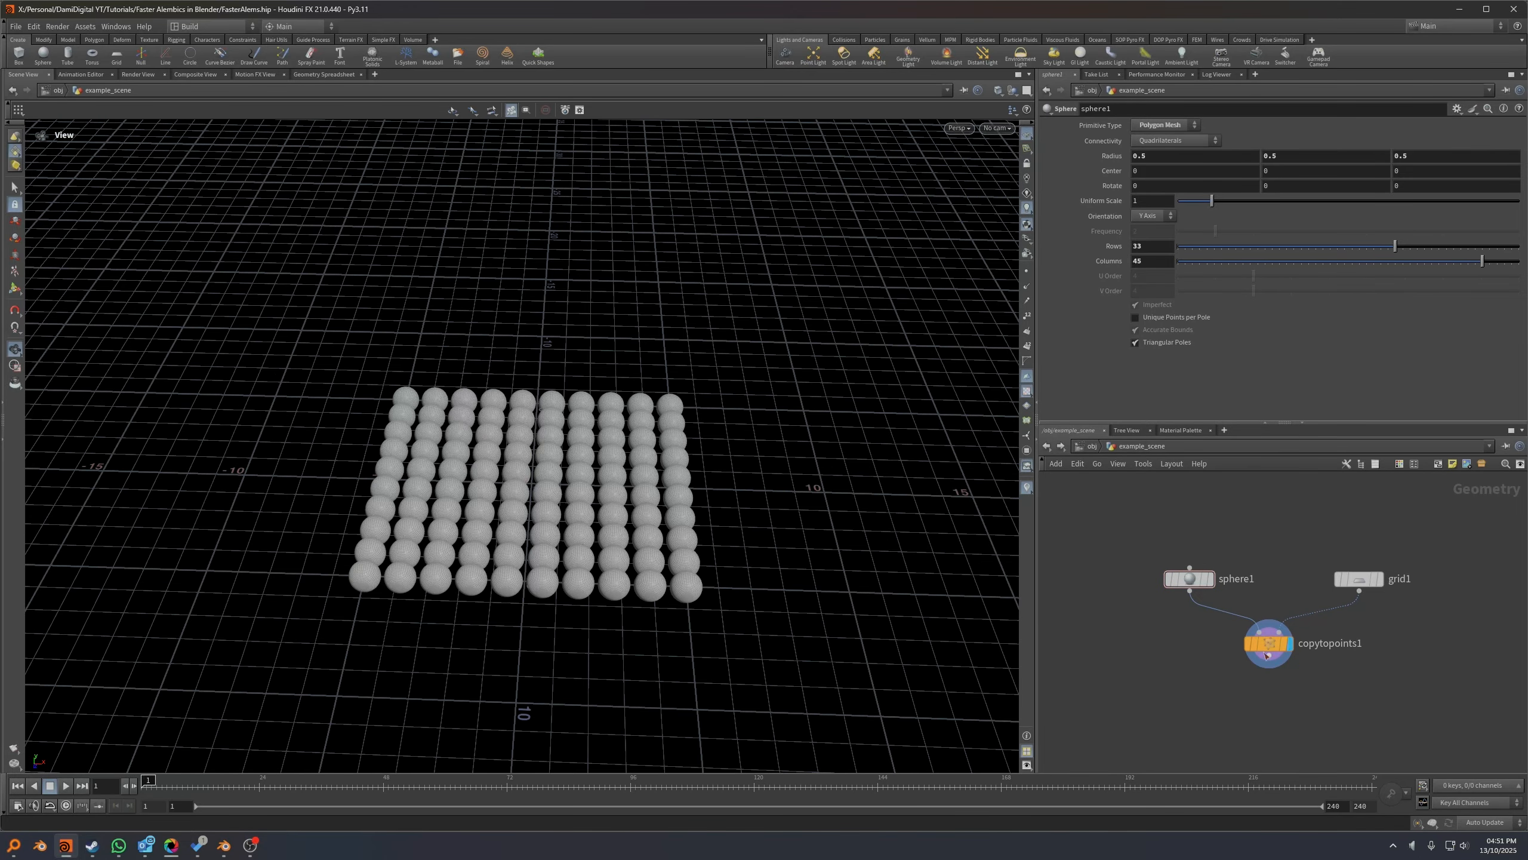
scroll(1161, 596, "up", 3)
key("Tab")
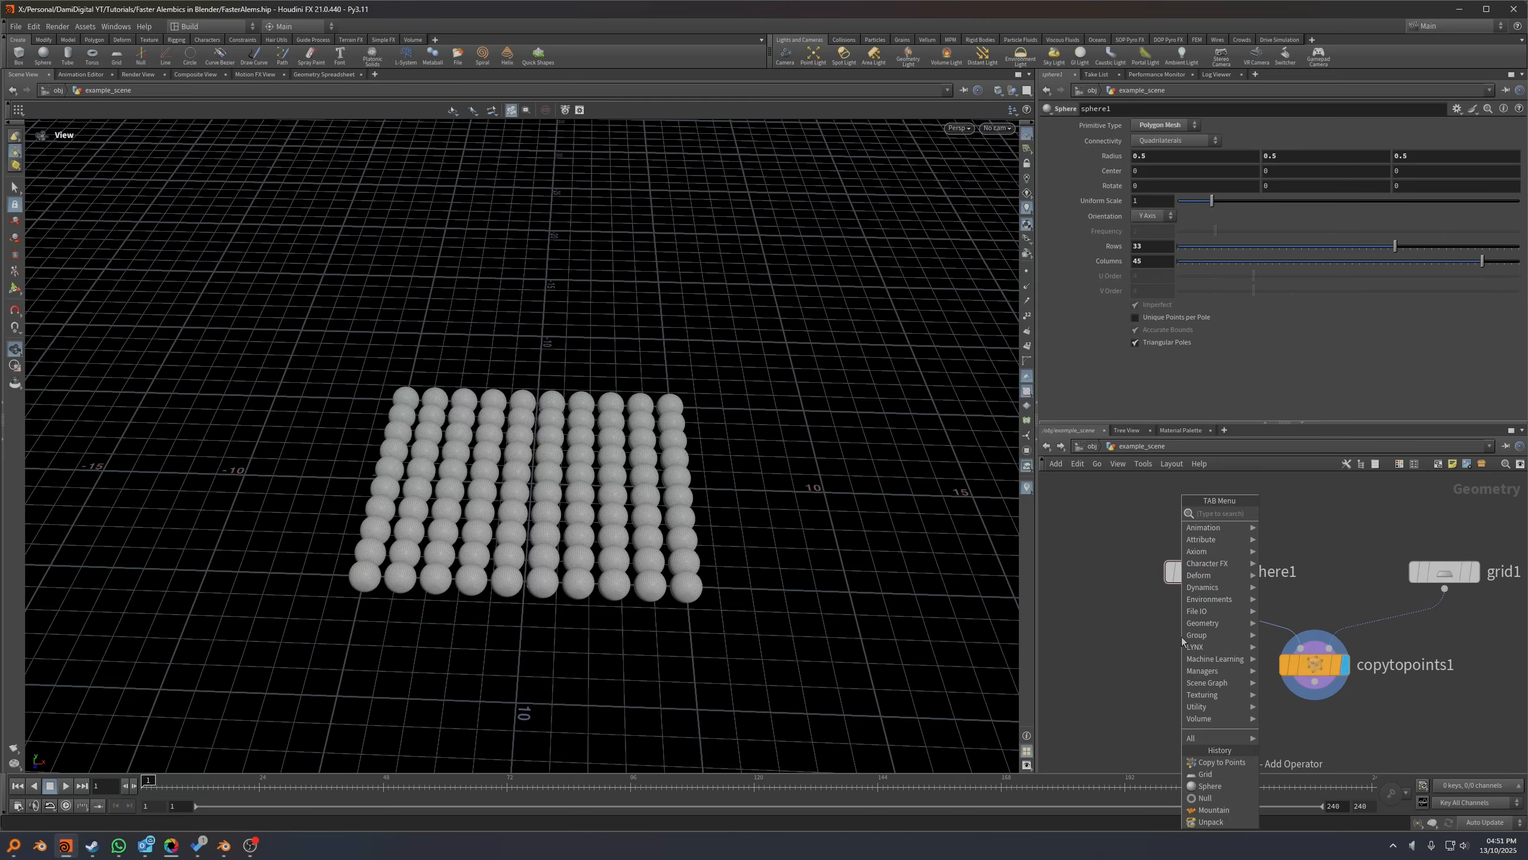
type("mou")
key("Return")
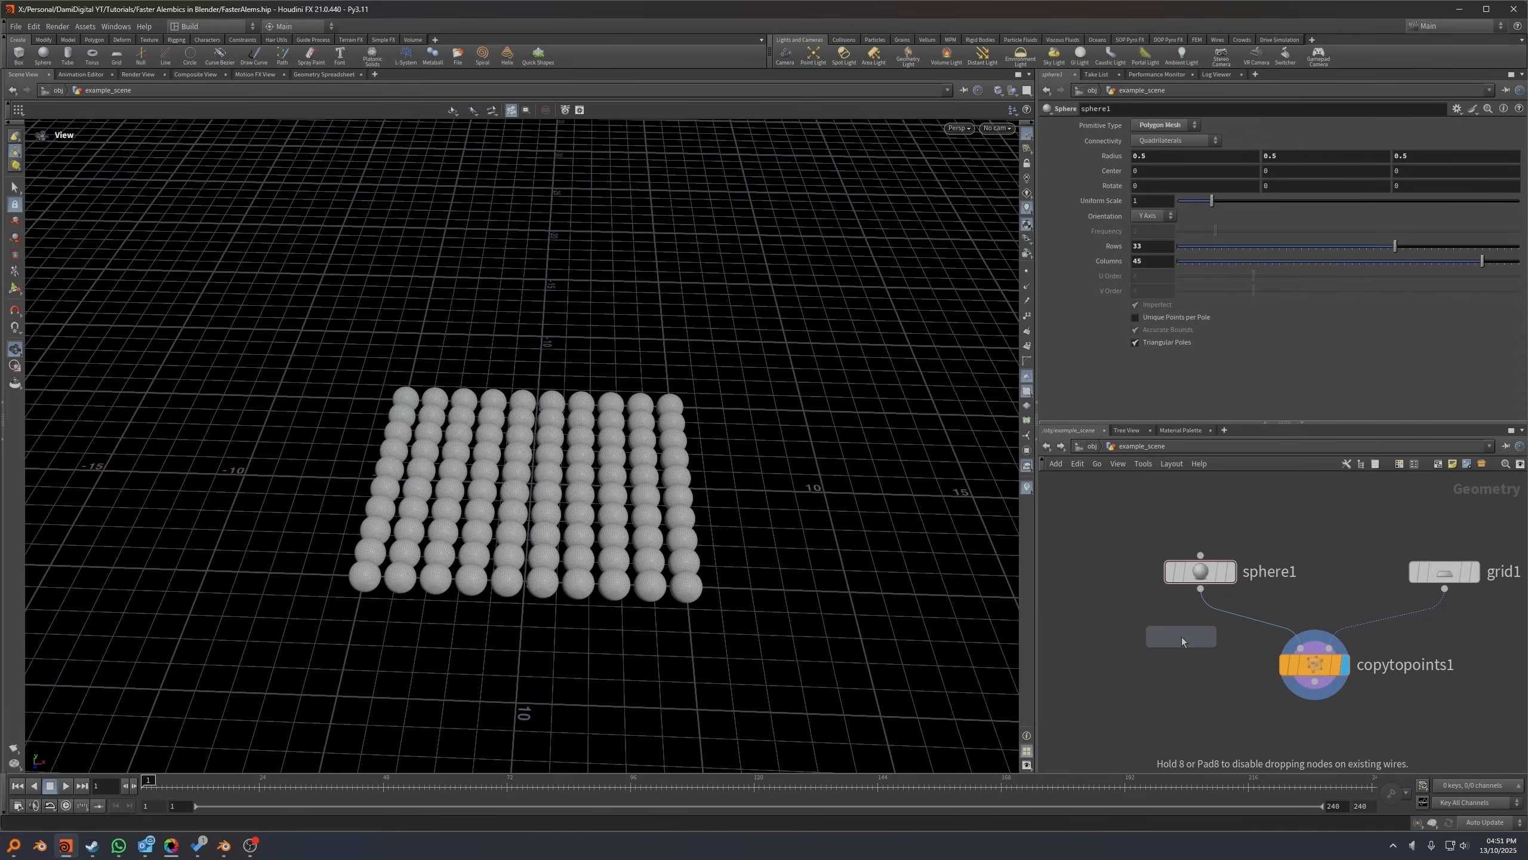
left_click(1192, 641)
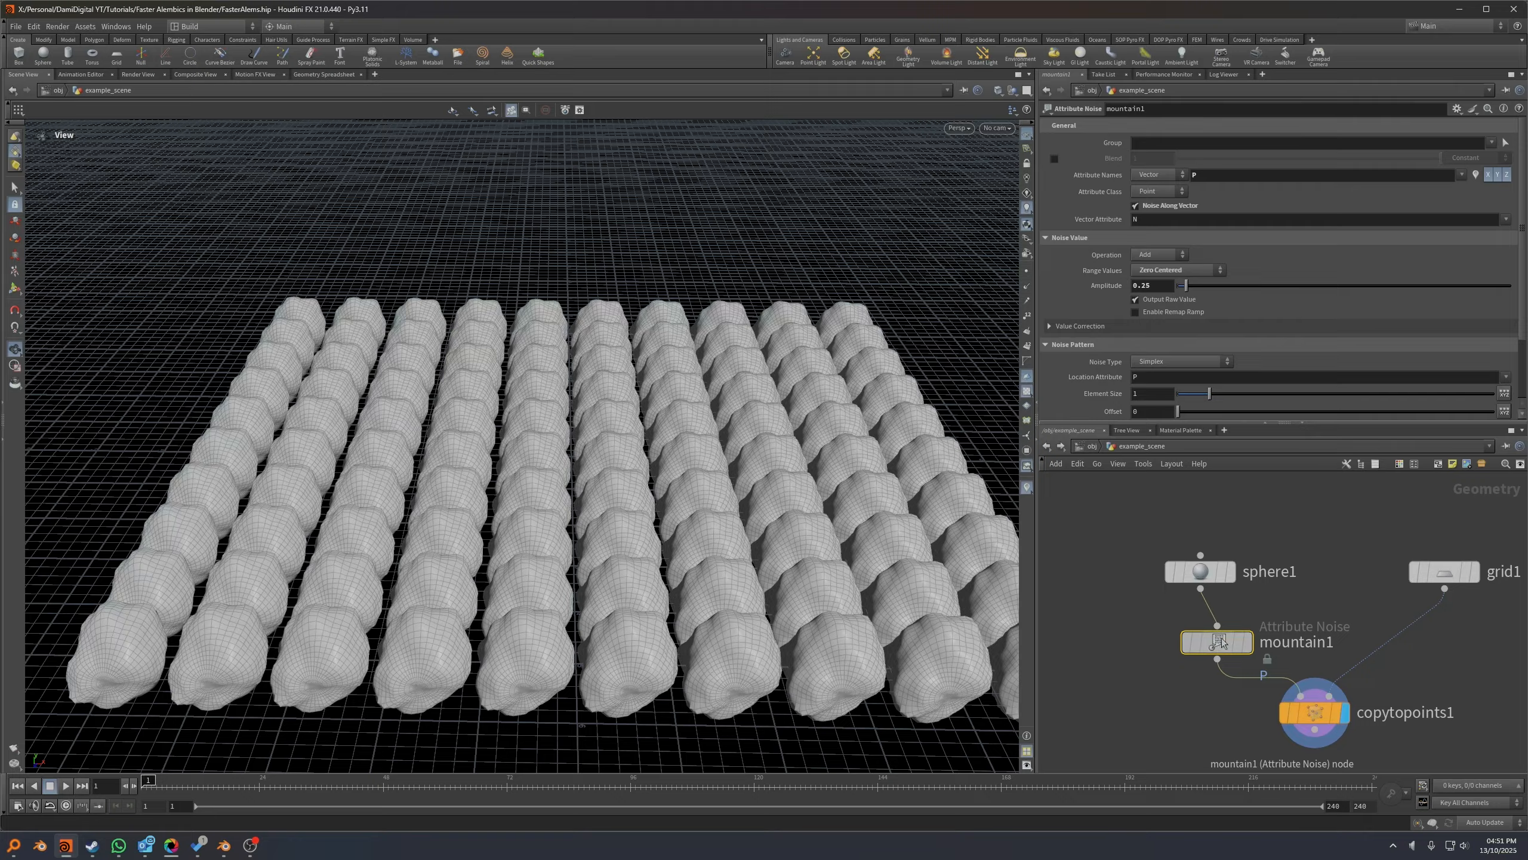
left_click(1232, 637)
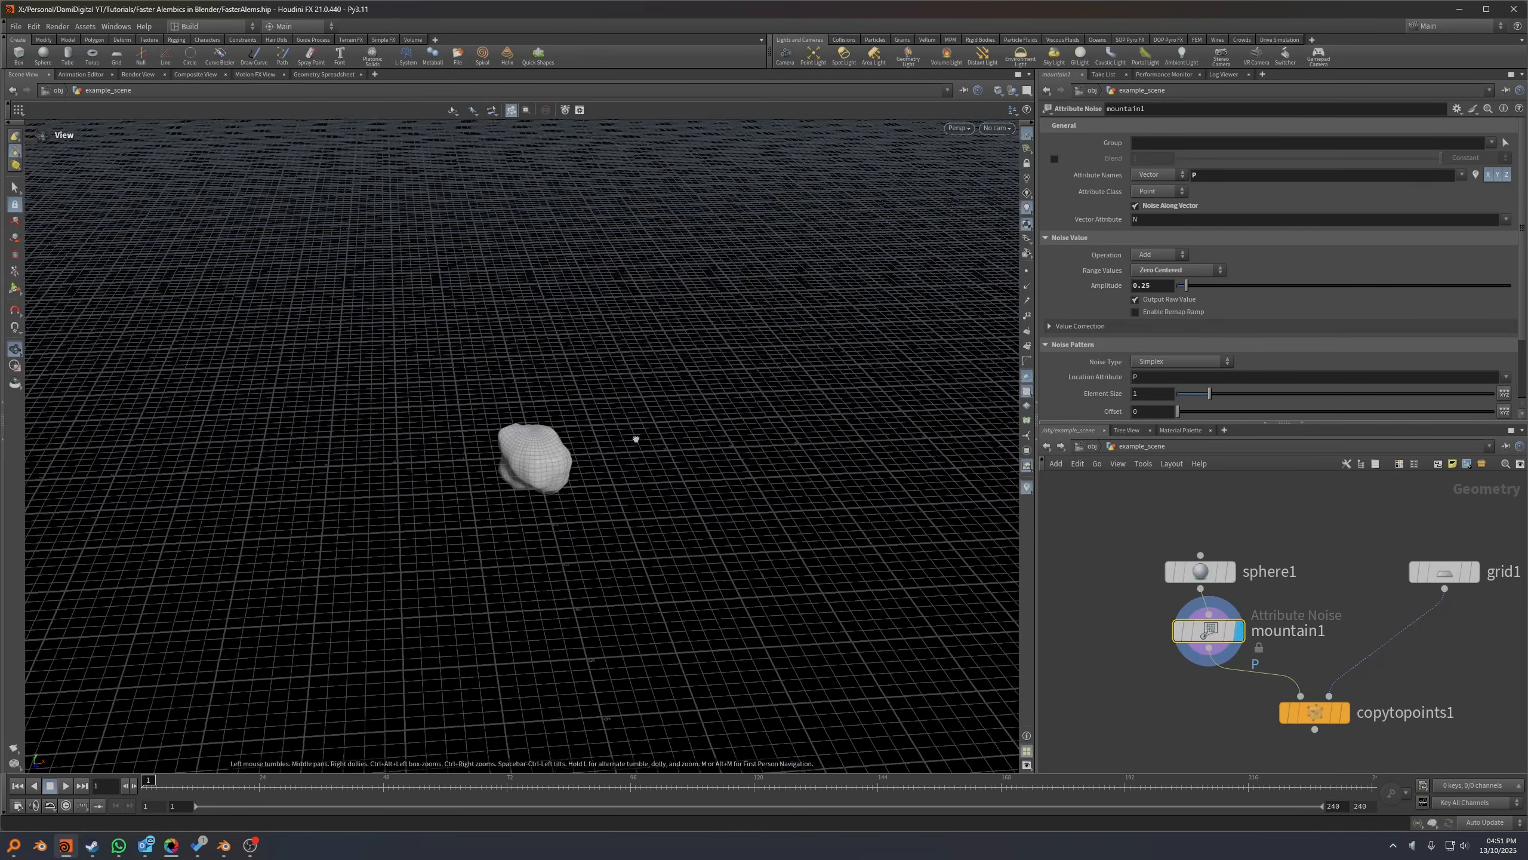
left_click(1348, 665)
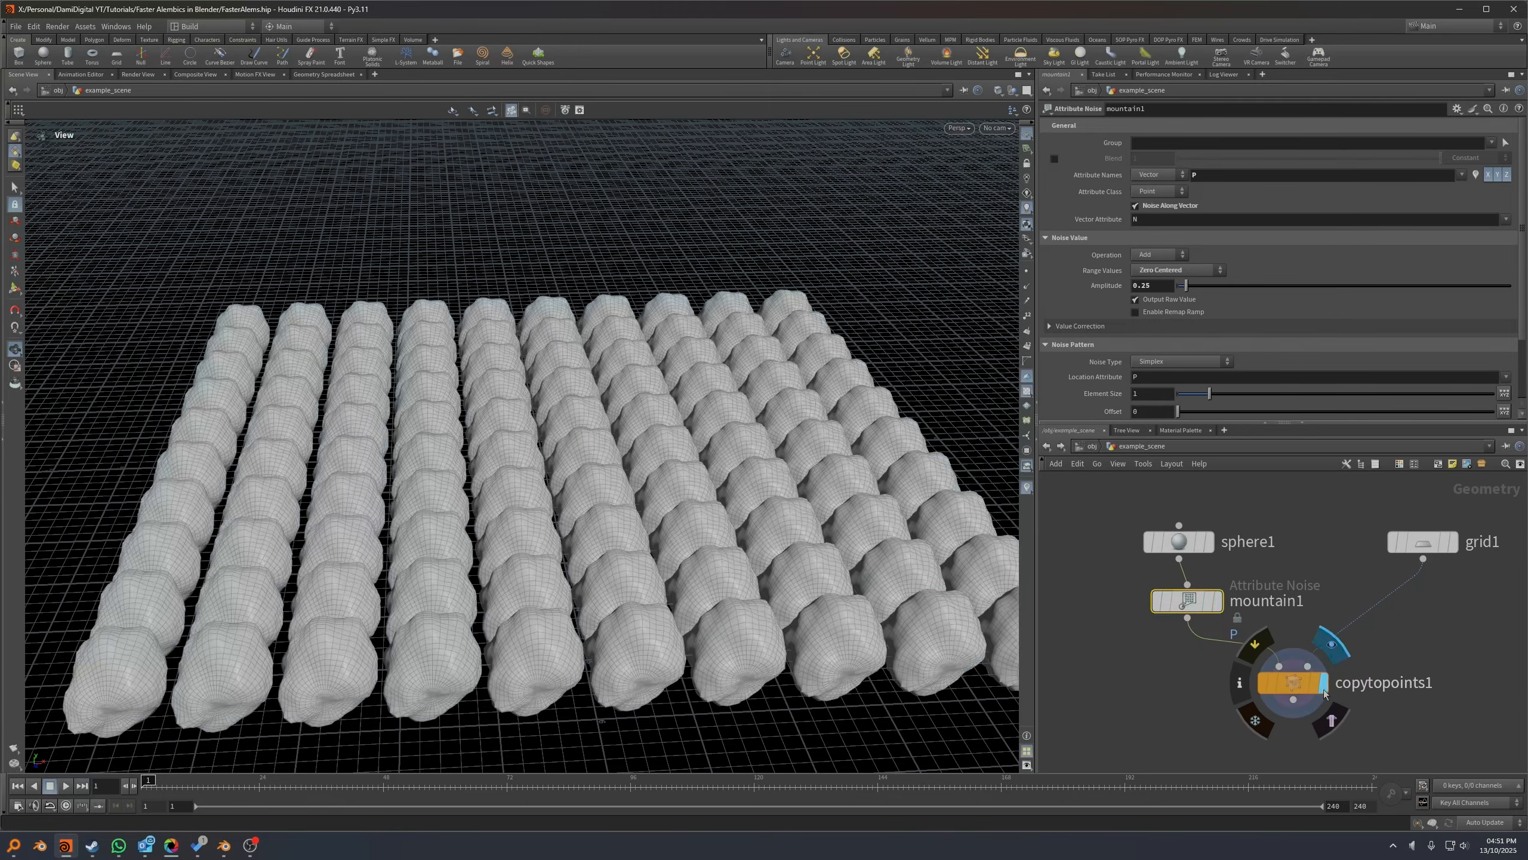
Insert a Copy and Transform node between grid1 and copytopoints1 and display its output.
key("Tab")
type("ar")
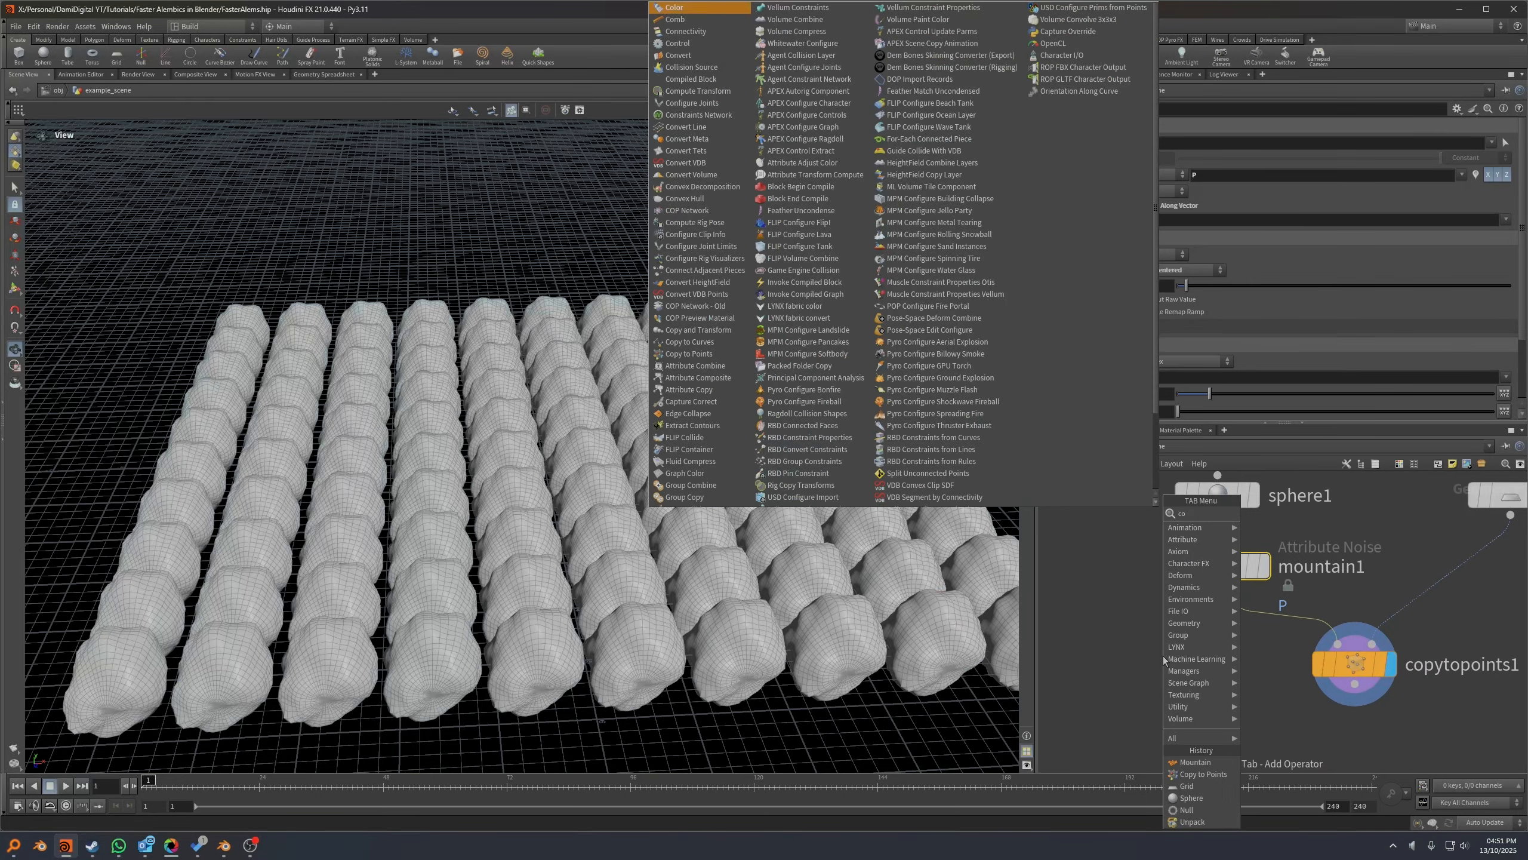
key("Return")
left_click(1454, 599)
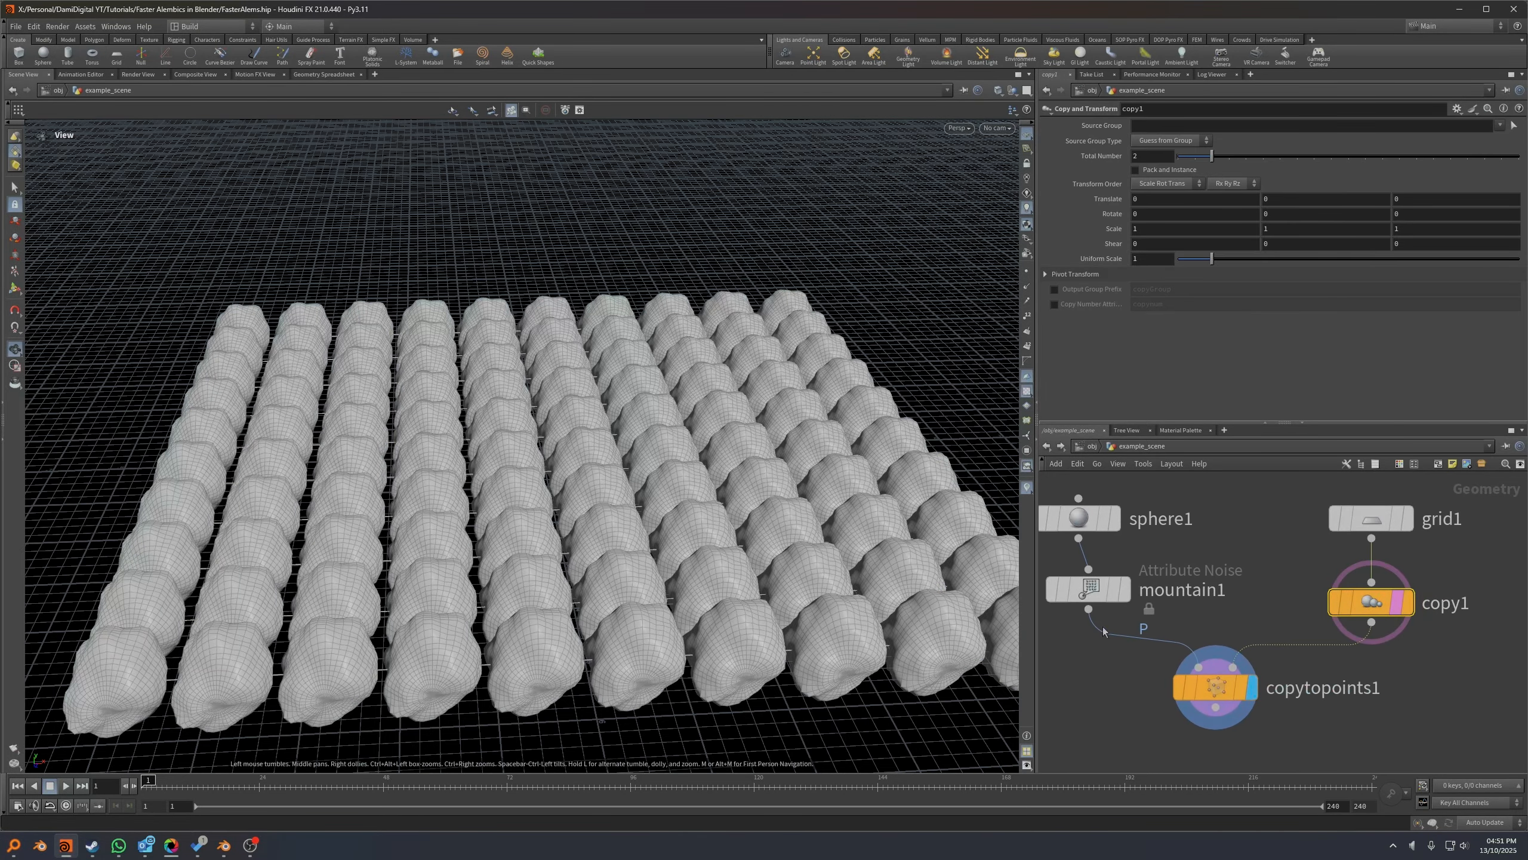
left_click(1408, 602)
right_click_drag(828, 571, 1059, 575)
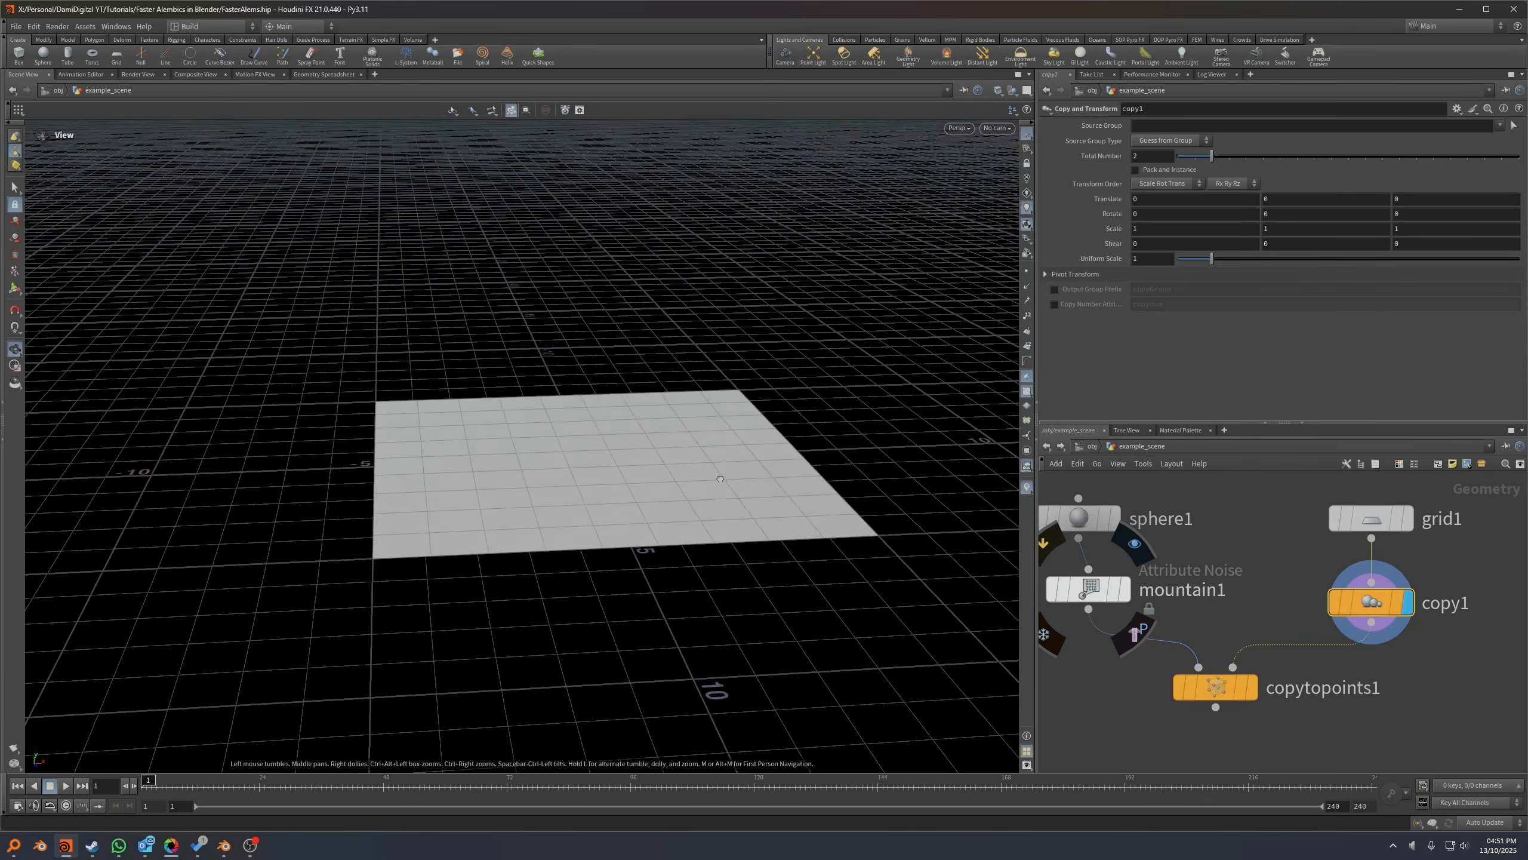
left_click_drag(740, 554, 727, 469)
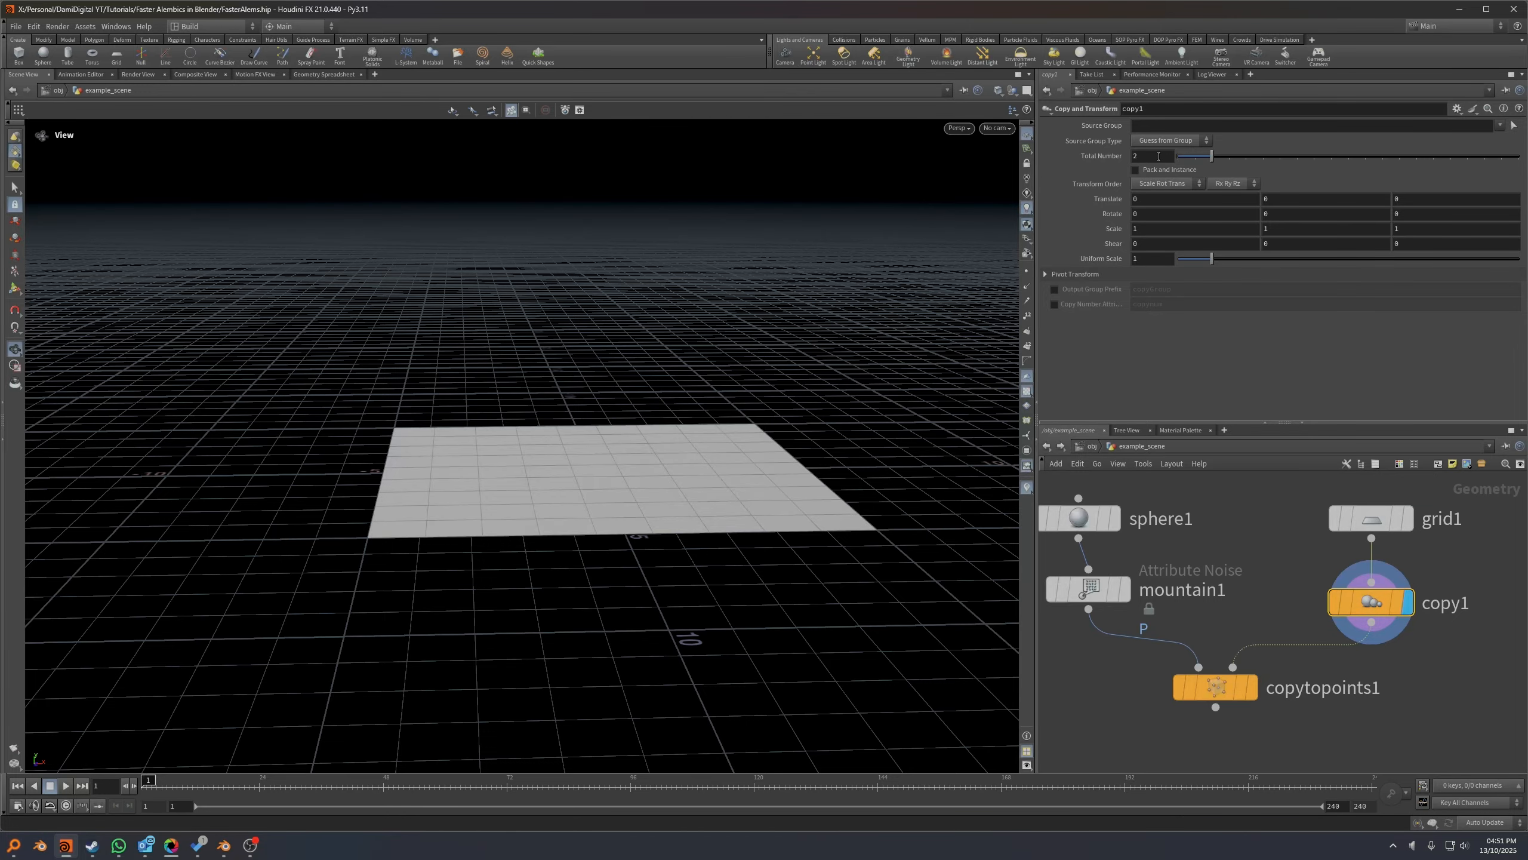
Set copy1 to a total of 3 copies with a Y translation of 1, and display the copytopoints1 result.
key("BackSpace")
type("3")
key("Return")
type("1")
key("Return")
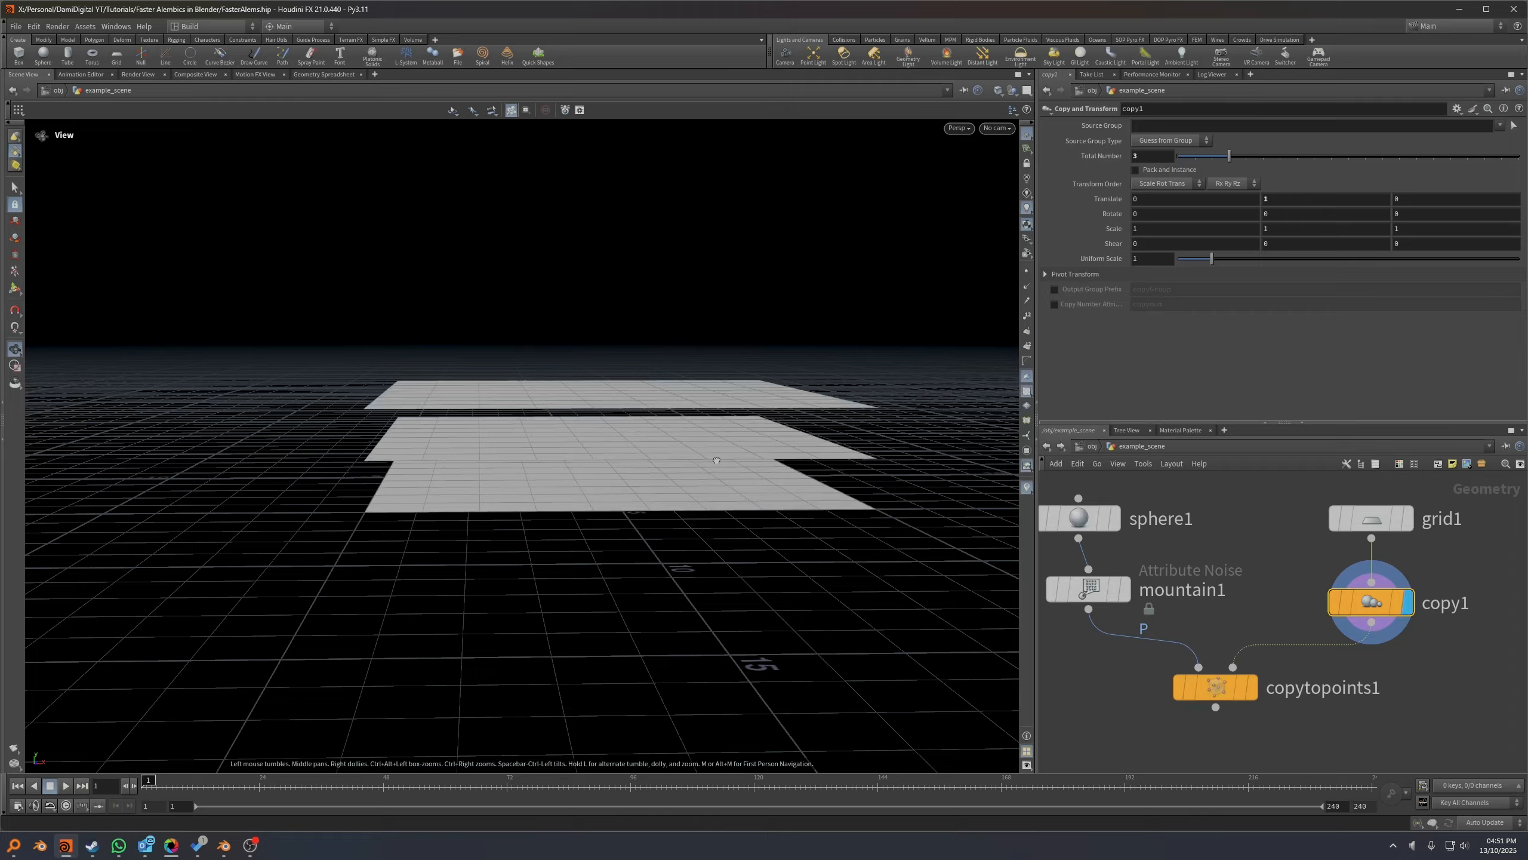
left_click(1252, 693)
left_click(1227, 688)
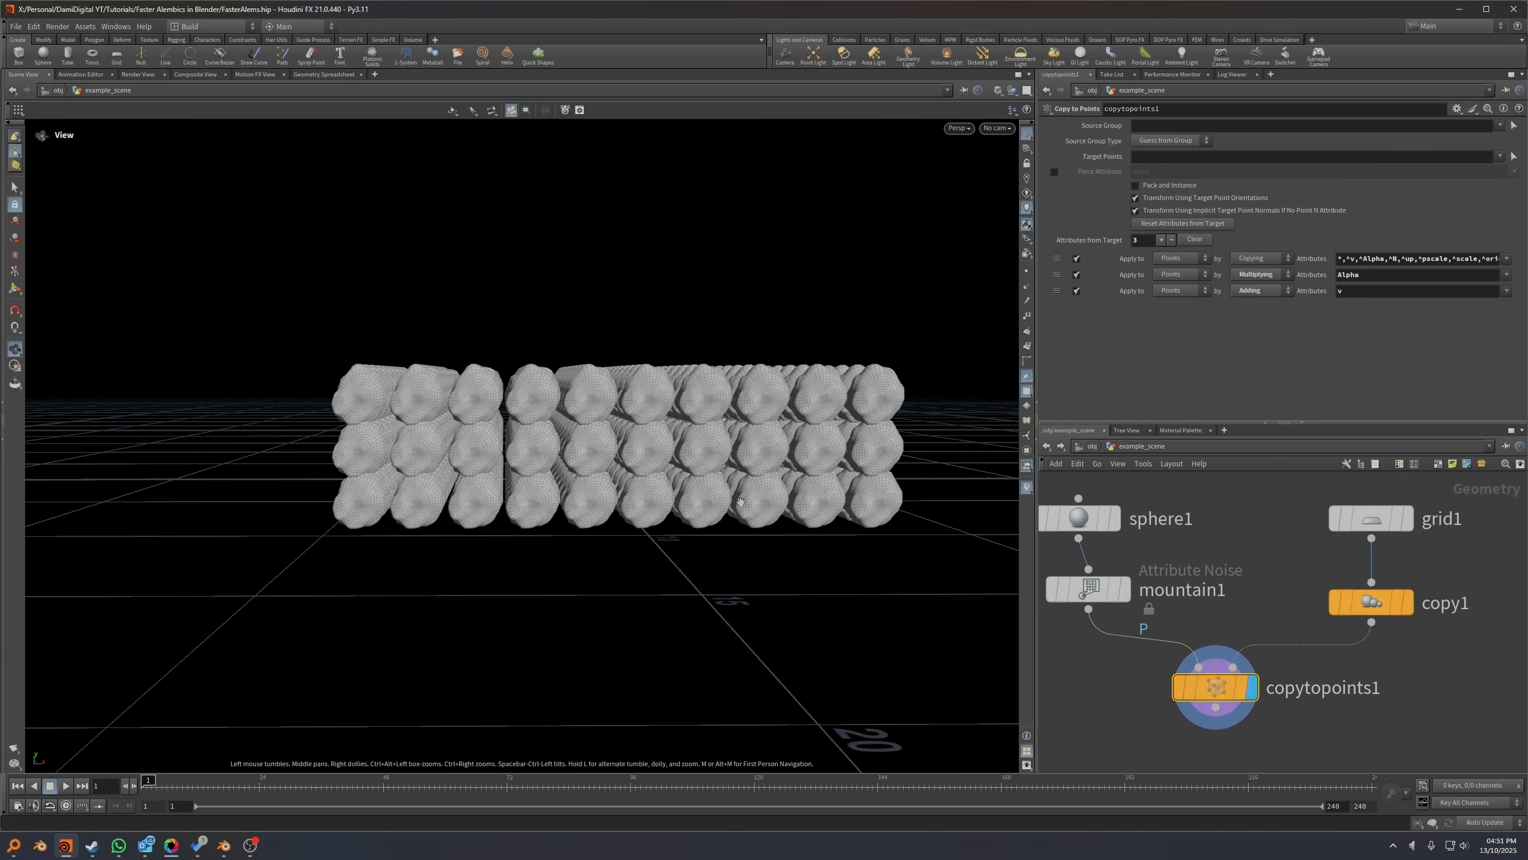
mouse_move(665, 482)
left_mouse_down()
mouse_move(666, 452)
mouse_move(666, 468)
left_mouse_up()
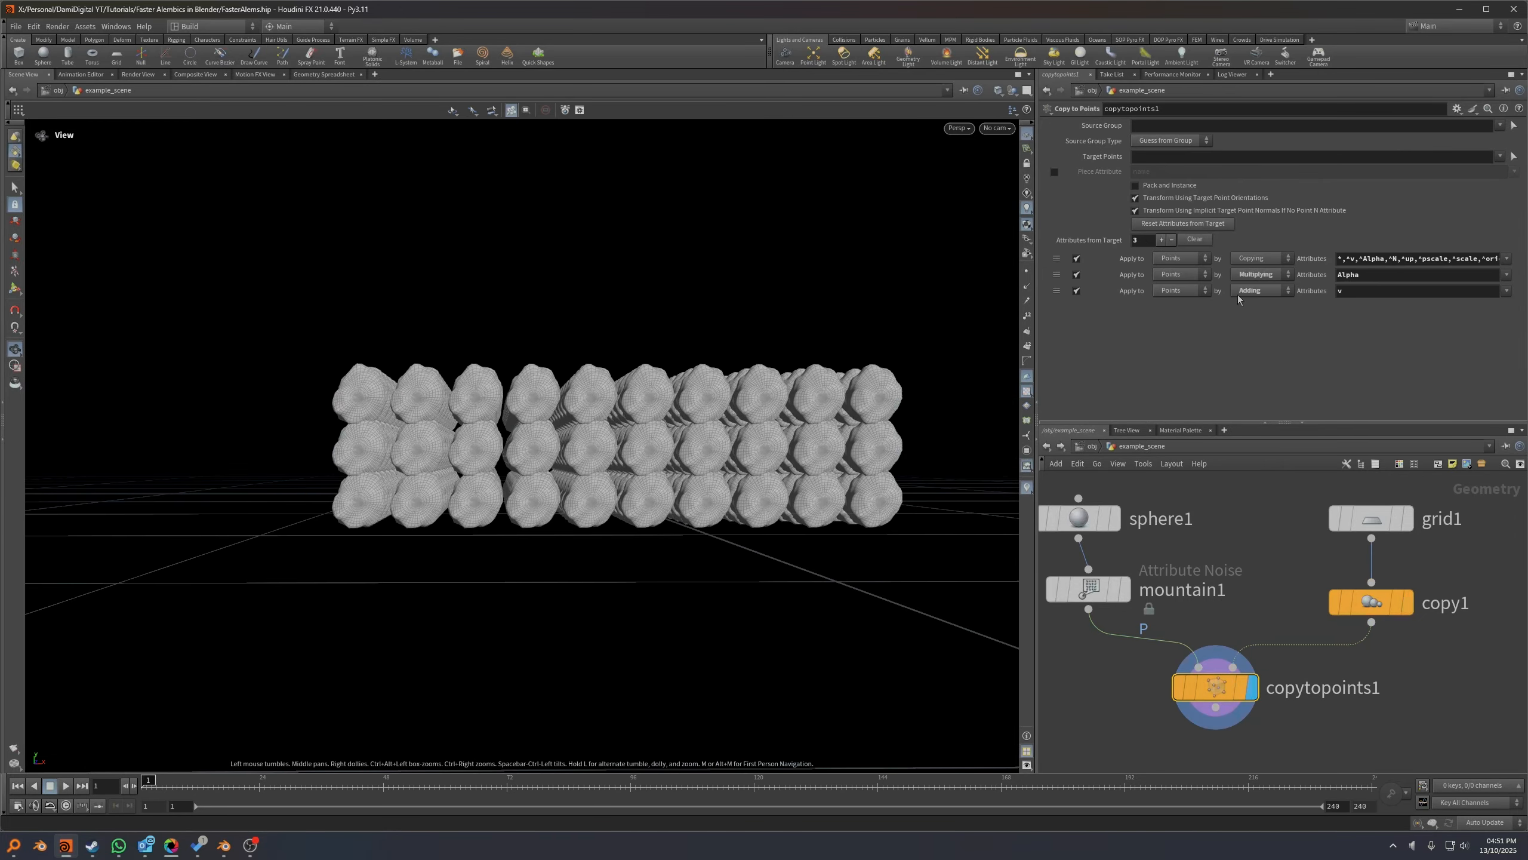
Set the Y translation of copy1 to 1.5 and its total number of copies to 4.
left_click_drag(1437, 654, 1331, 607)
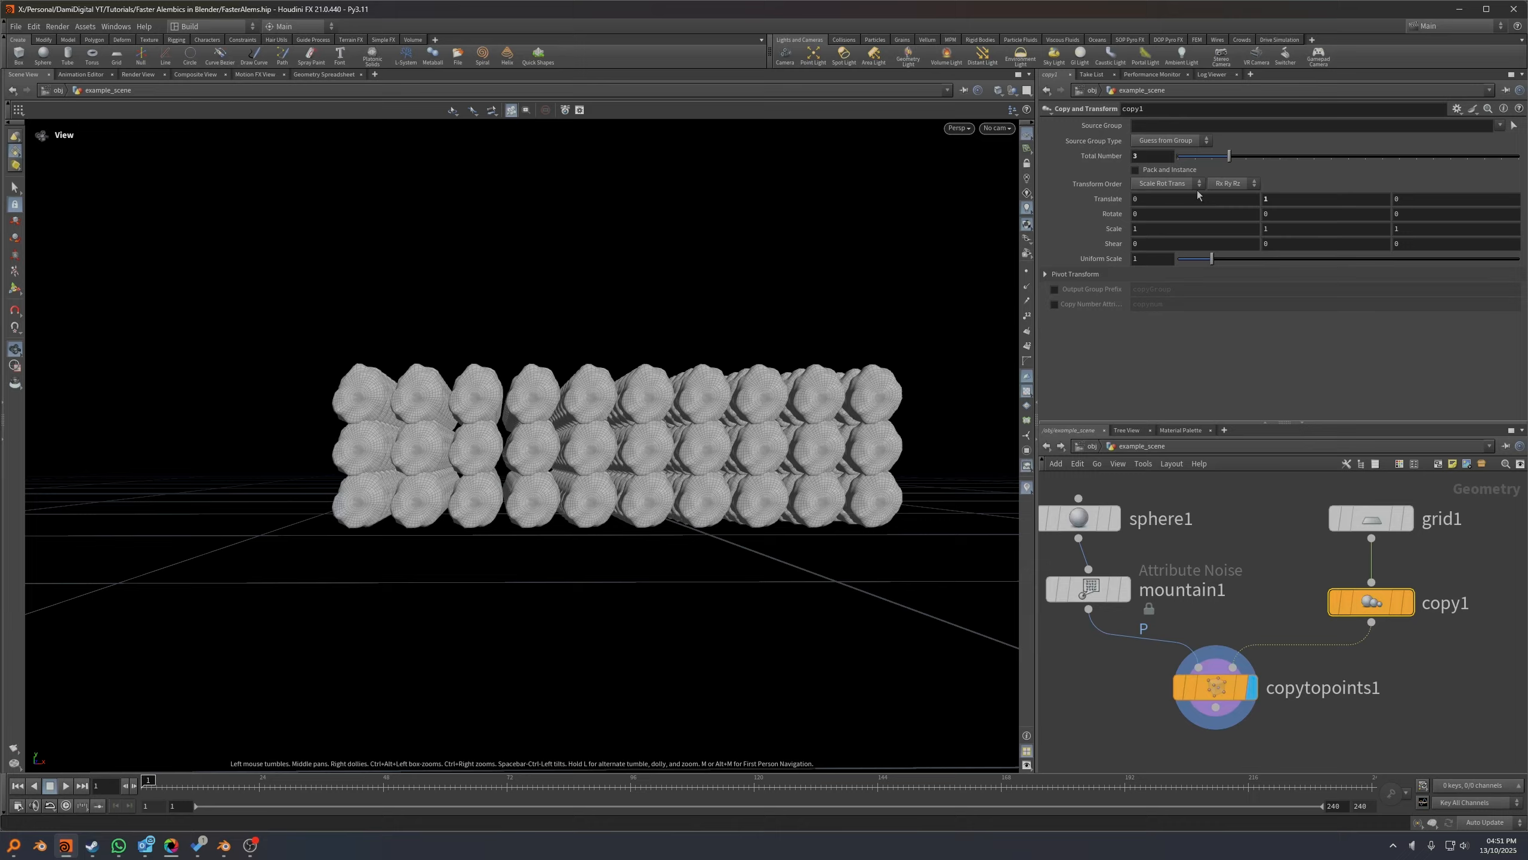
double_click(1266, 200)
type("1.5")
key("Return")
left_click_drag(587, 352, 599, 388)
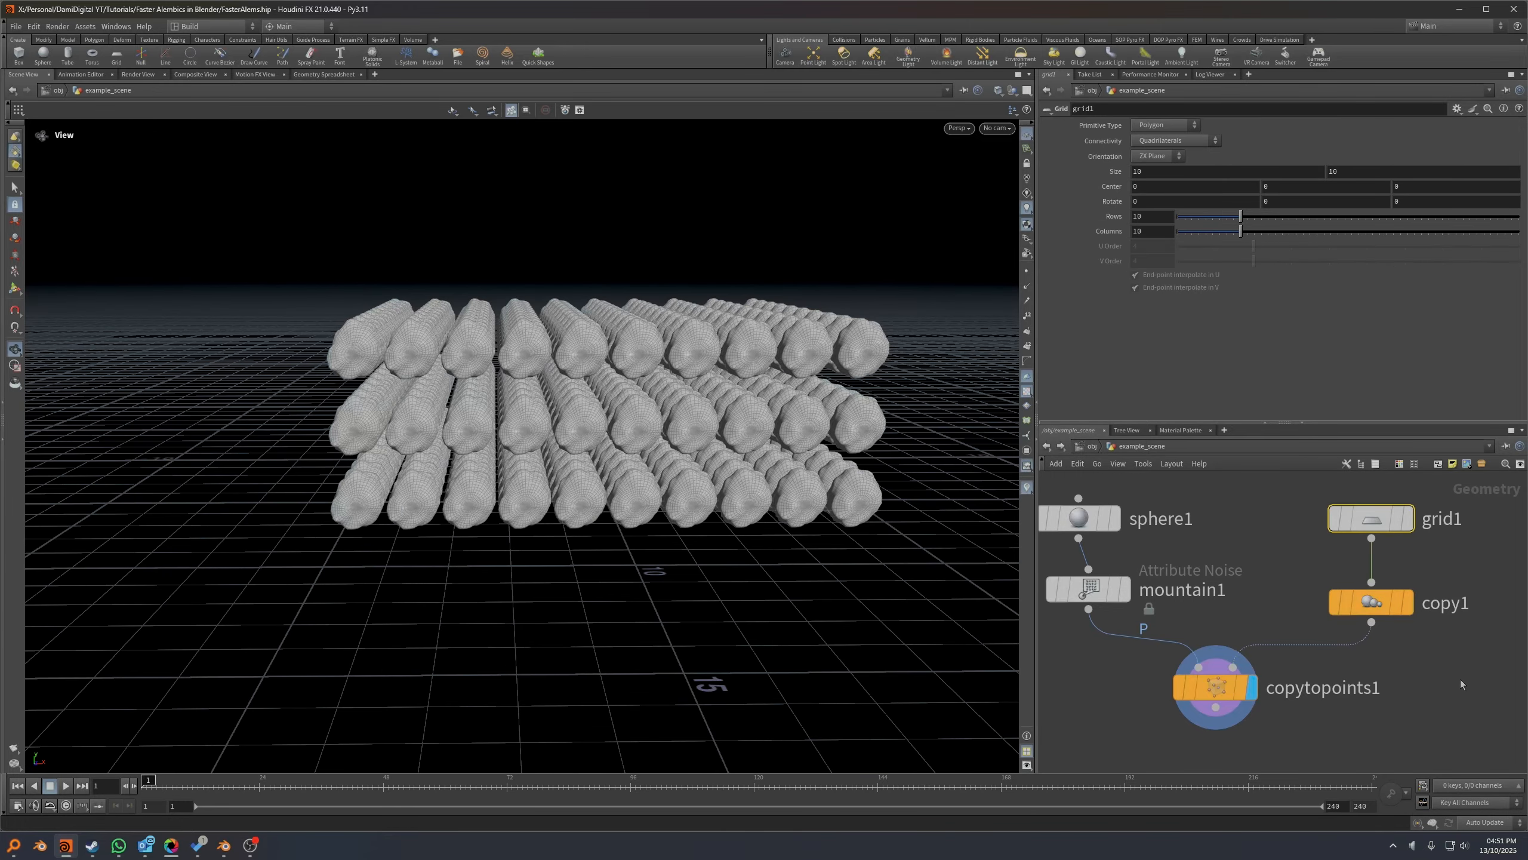
key("Return")
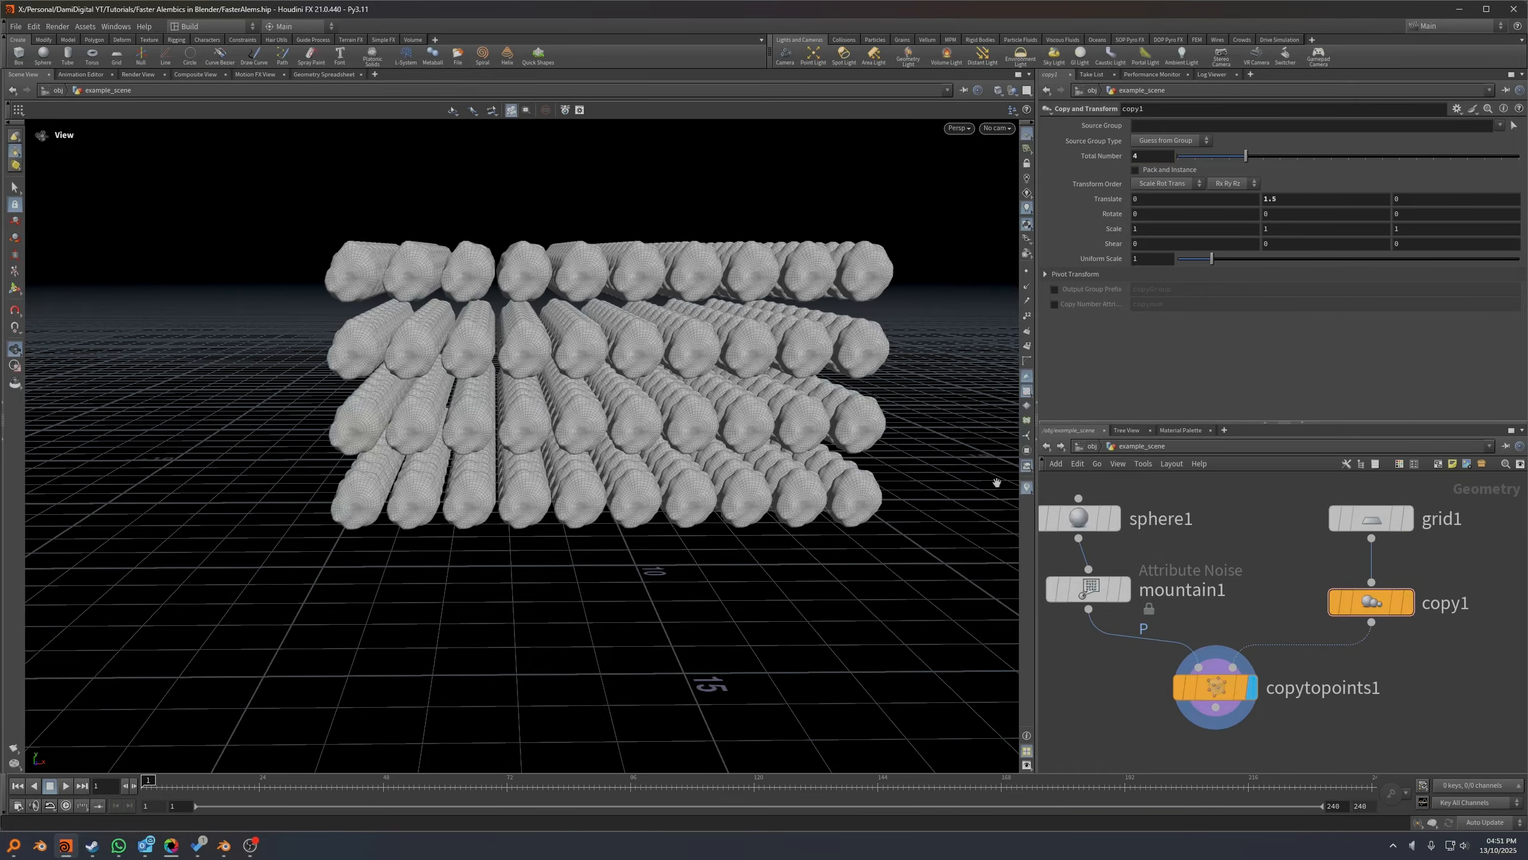
Insert a Transform node between mountain1 and copytopoints1, set its Y translation to 2, and line it up under mountain1.
scroll(607, 385, "down", 5)
middle_click_drag(601, 415, 486, 540)
left_click_drag(487, 540, 481, 506)
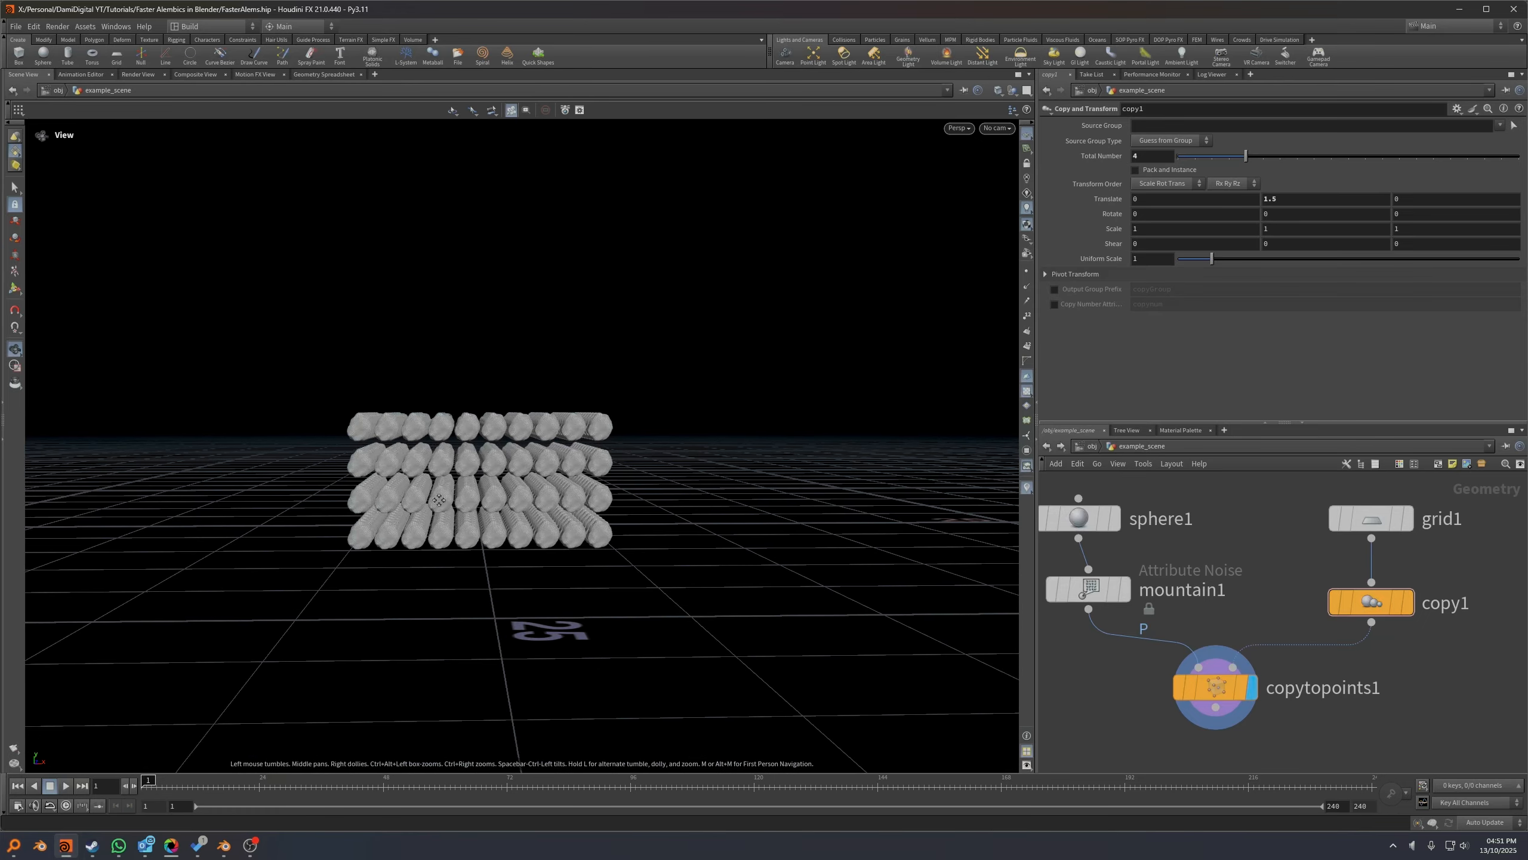
middle_click_drag(481, 505, 545, 492)
middle_click_drag(1067, 679, 1163, 653)
key("Tab")
type("trans")
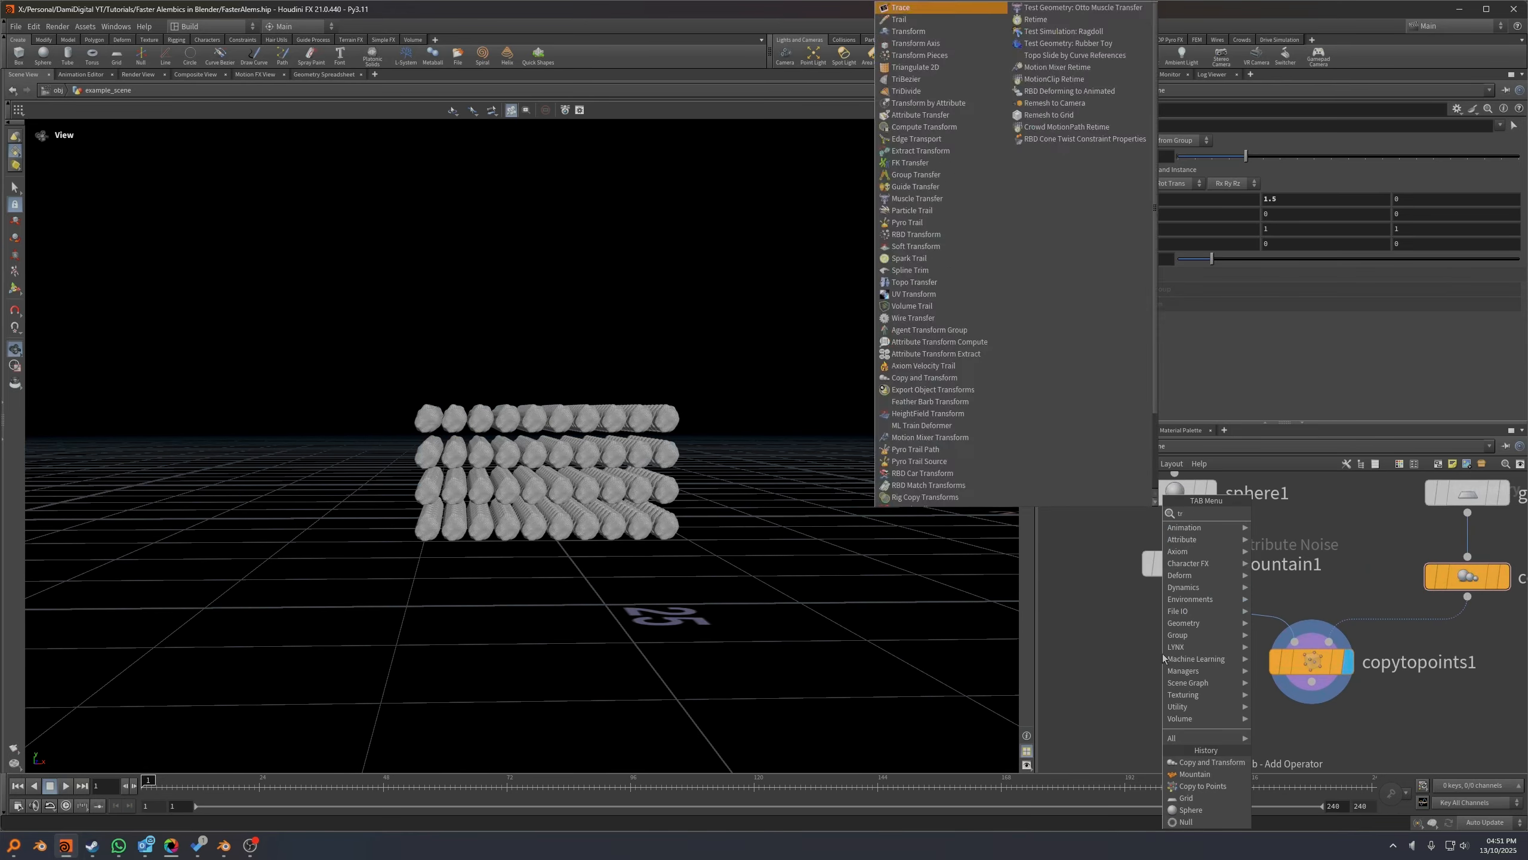
key("Return")
left_click(1209, 603)
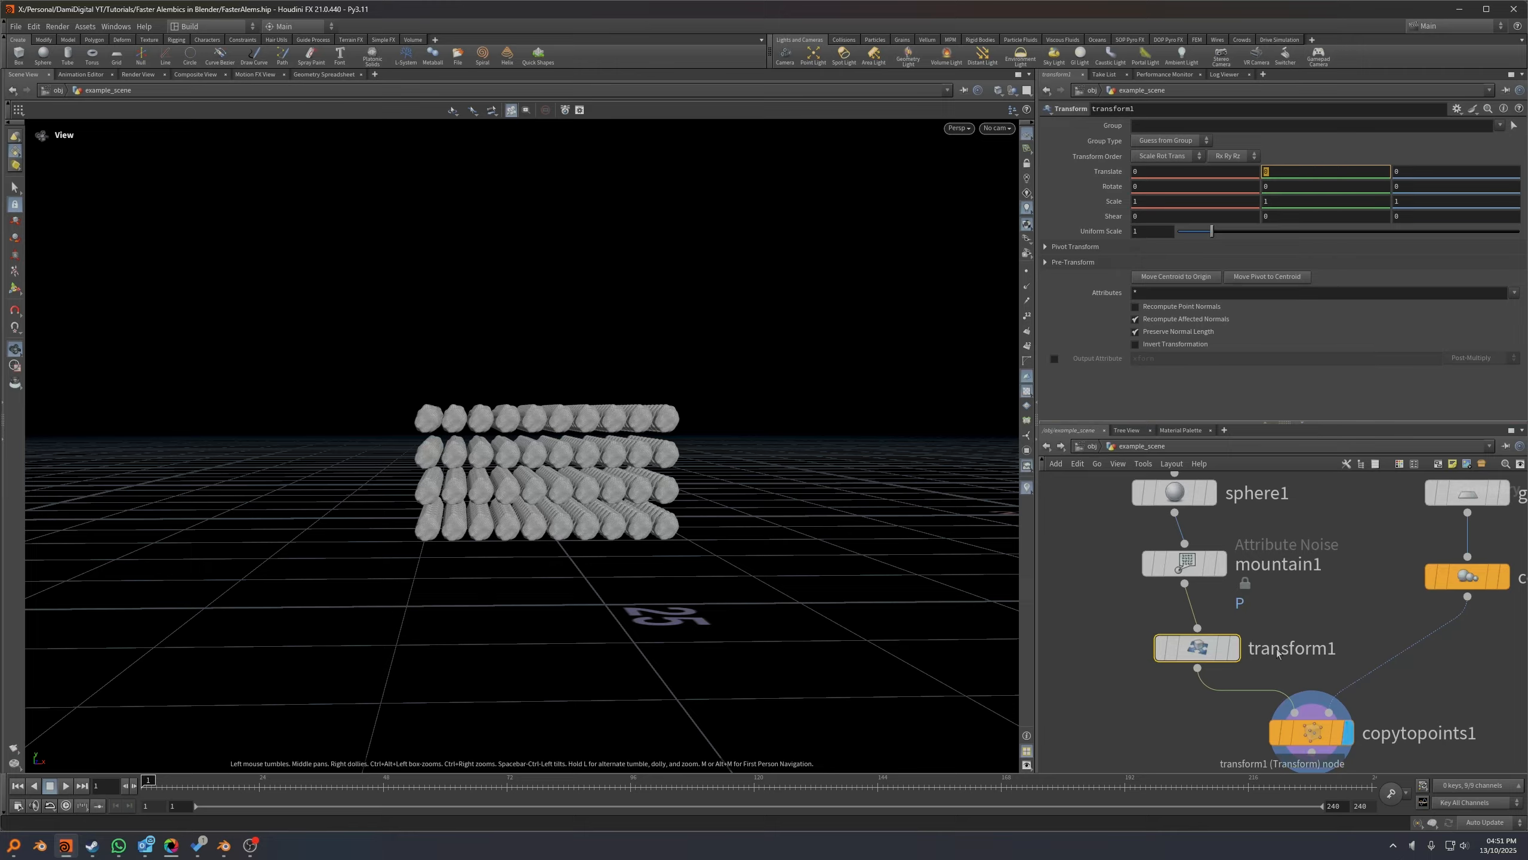
left_click_drag(1212, 648, 1199, 640)
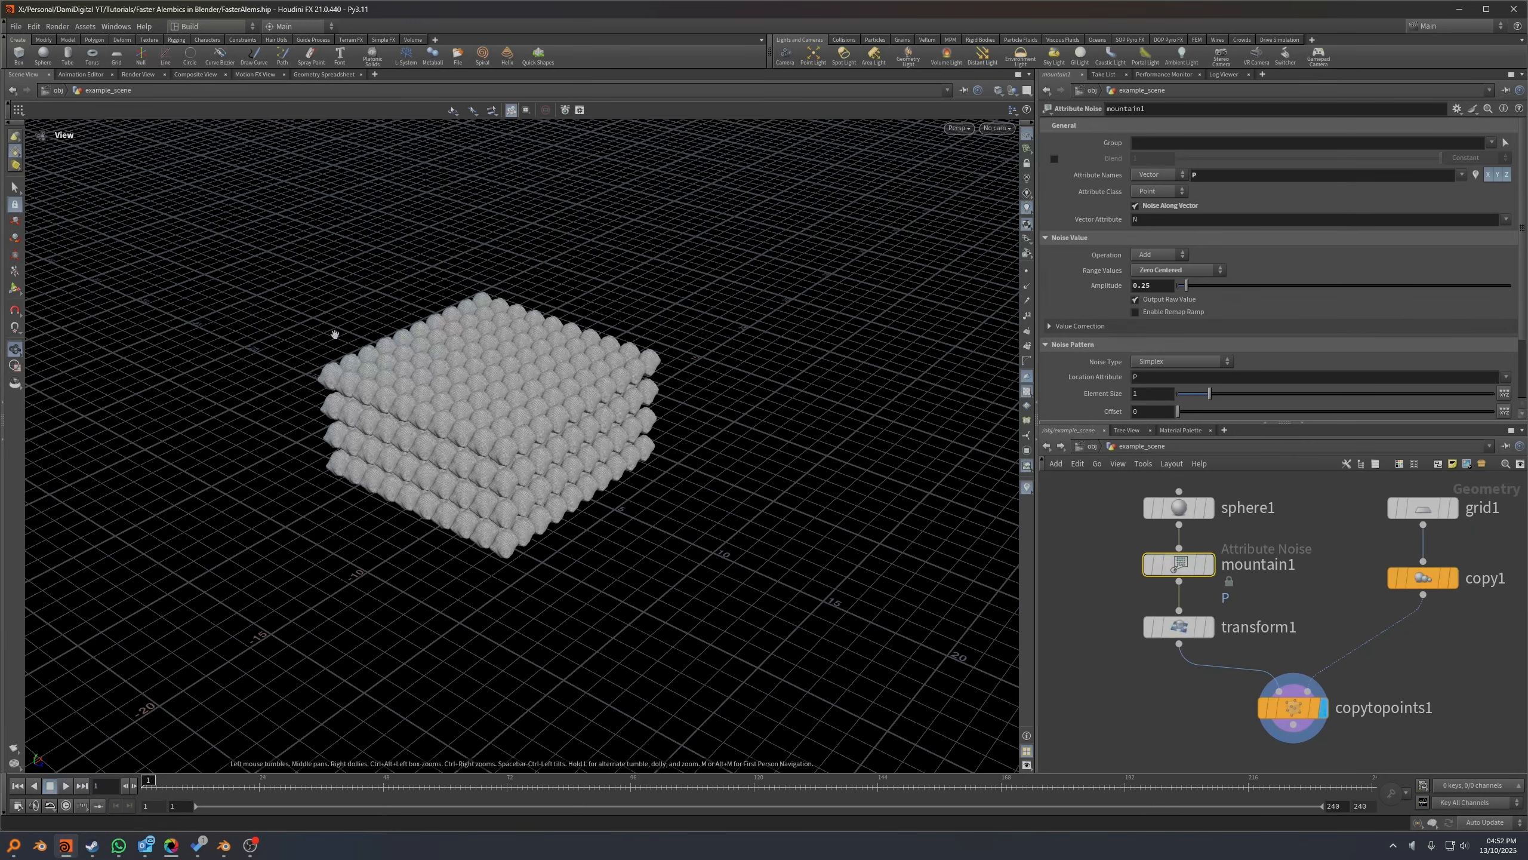
Move transform1 out of the sphere branch onto the wire between copy1 and copytopoints1, align it under copy1, and select it.
middle_click_drag(1297, 625, 1256, 598)
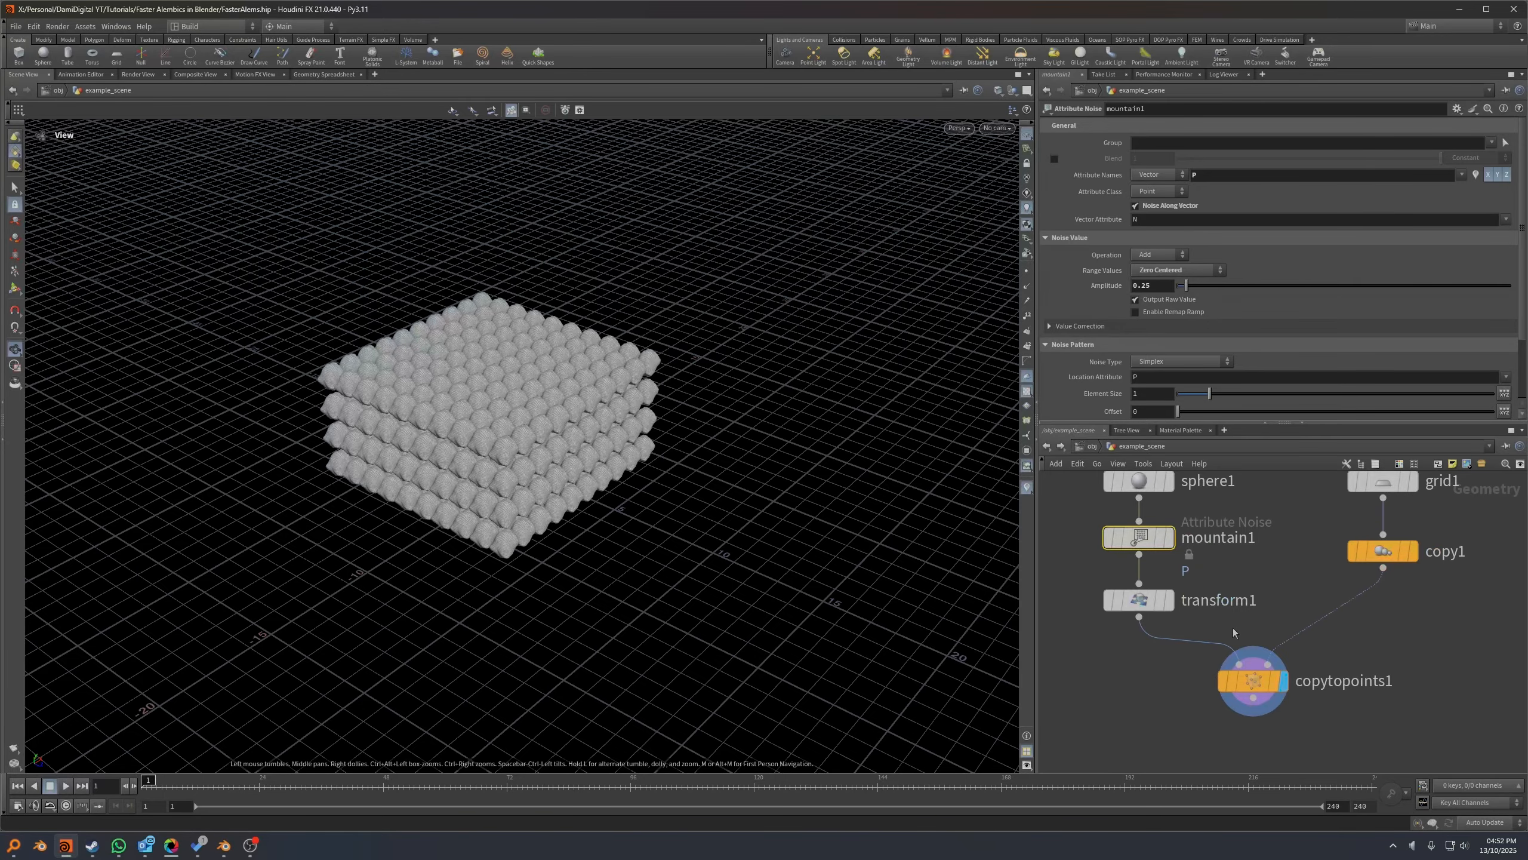
left_click_drag(1145, 603, 1351, 621)
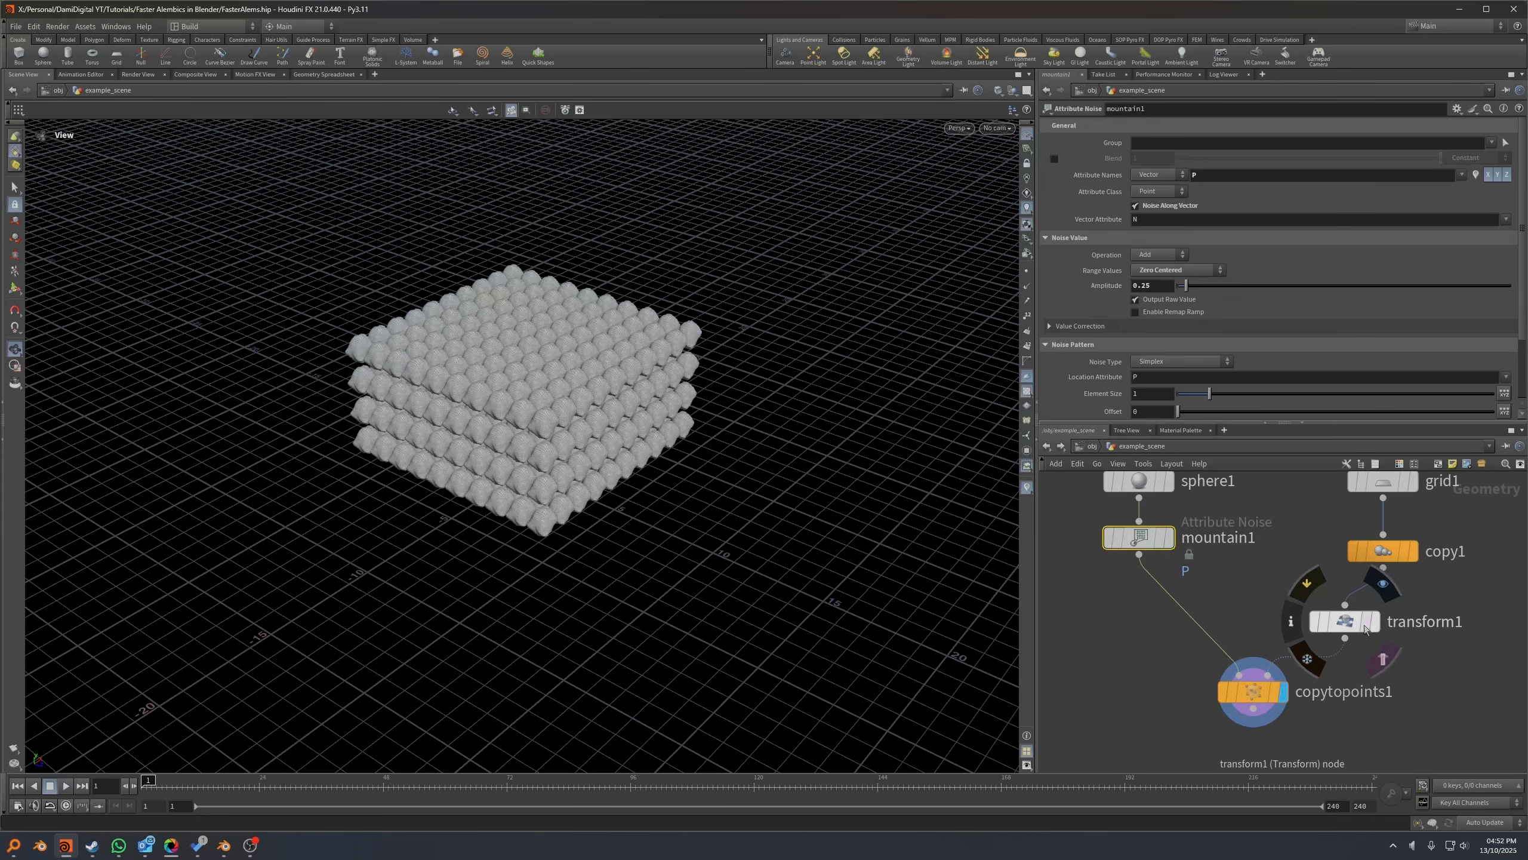
left_click_drag(637, 433, 686, 361)
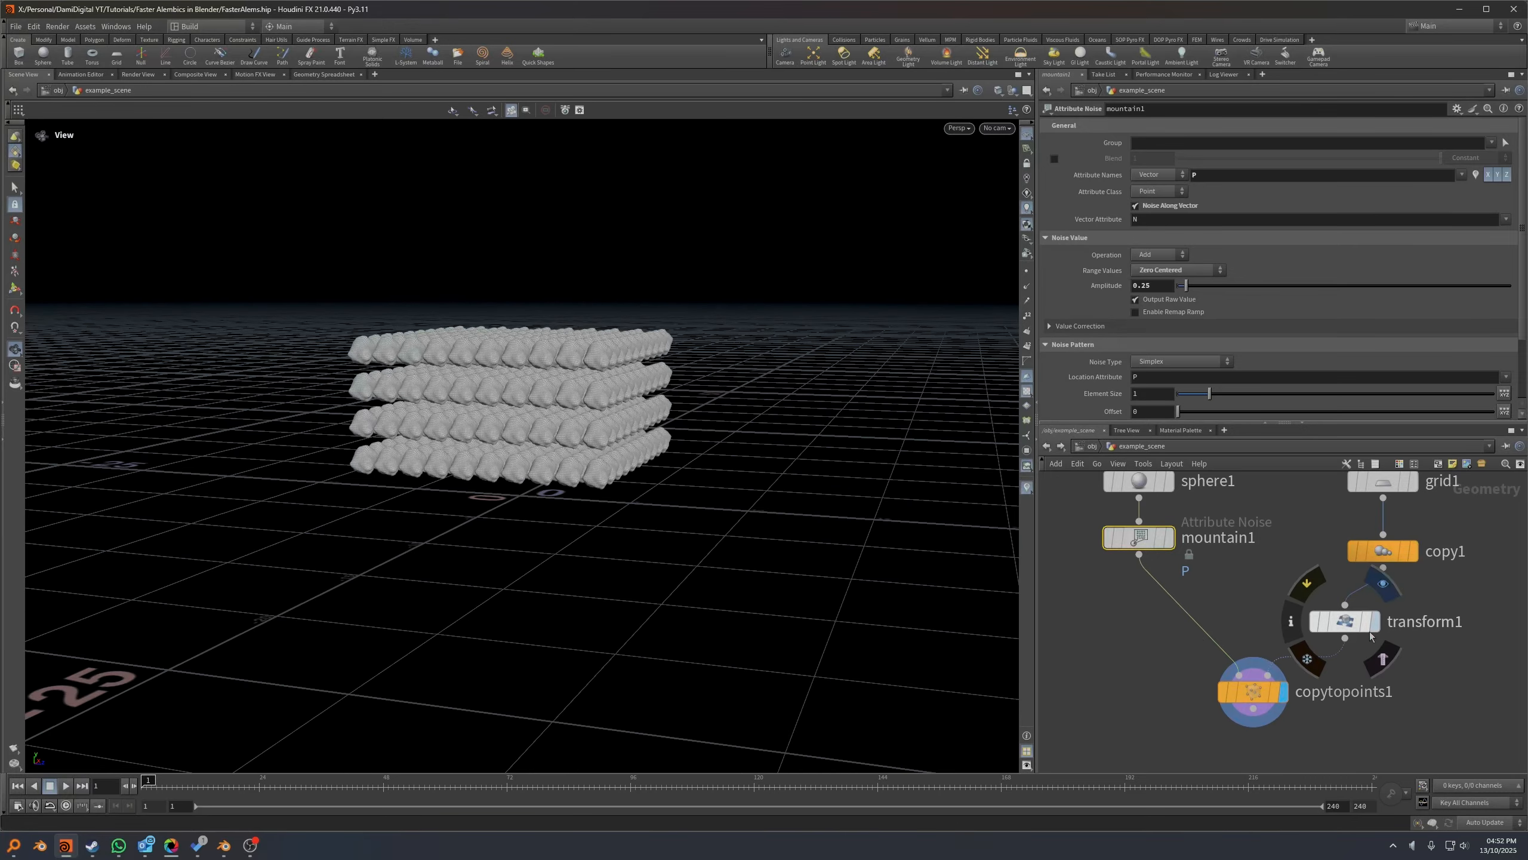
left_click_drag(1346, 624, 1382, 621)
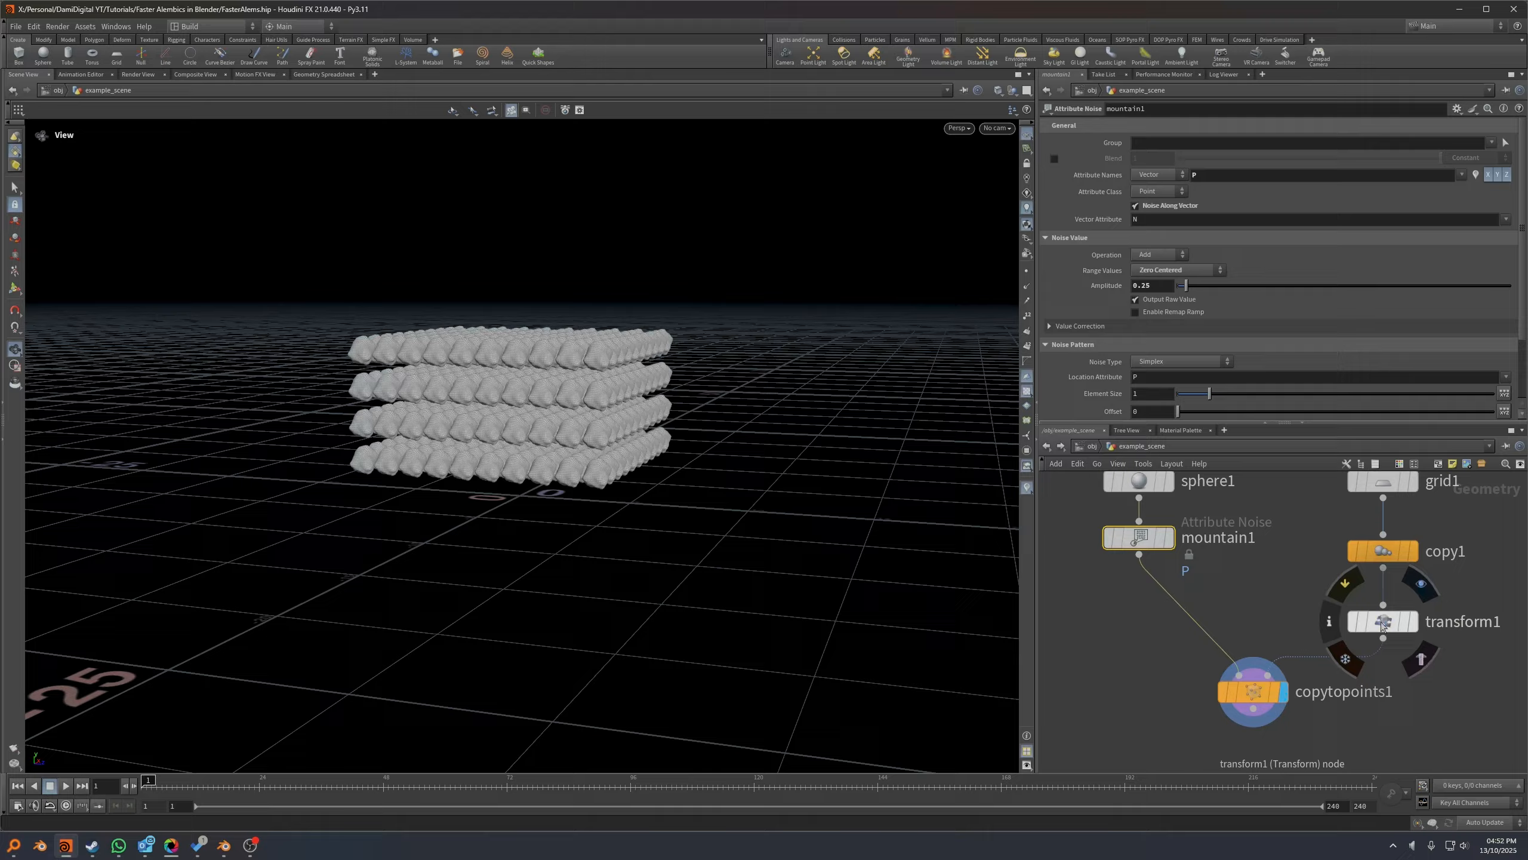
left_click(1383, 620)
left_click_drag(662, 422, 697, 422)
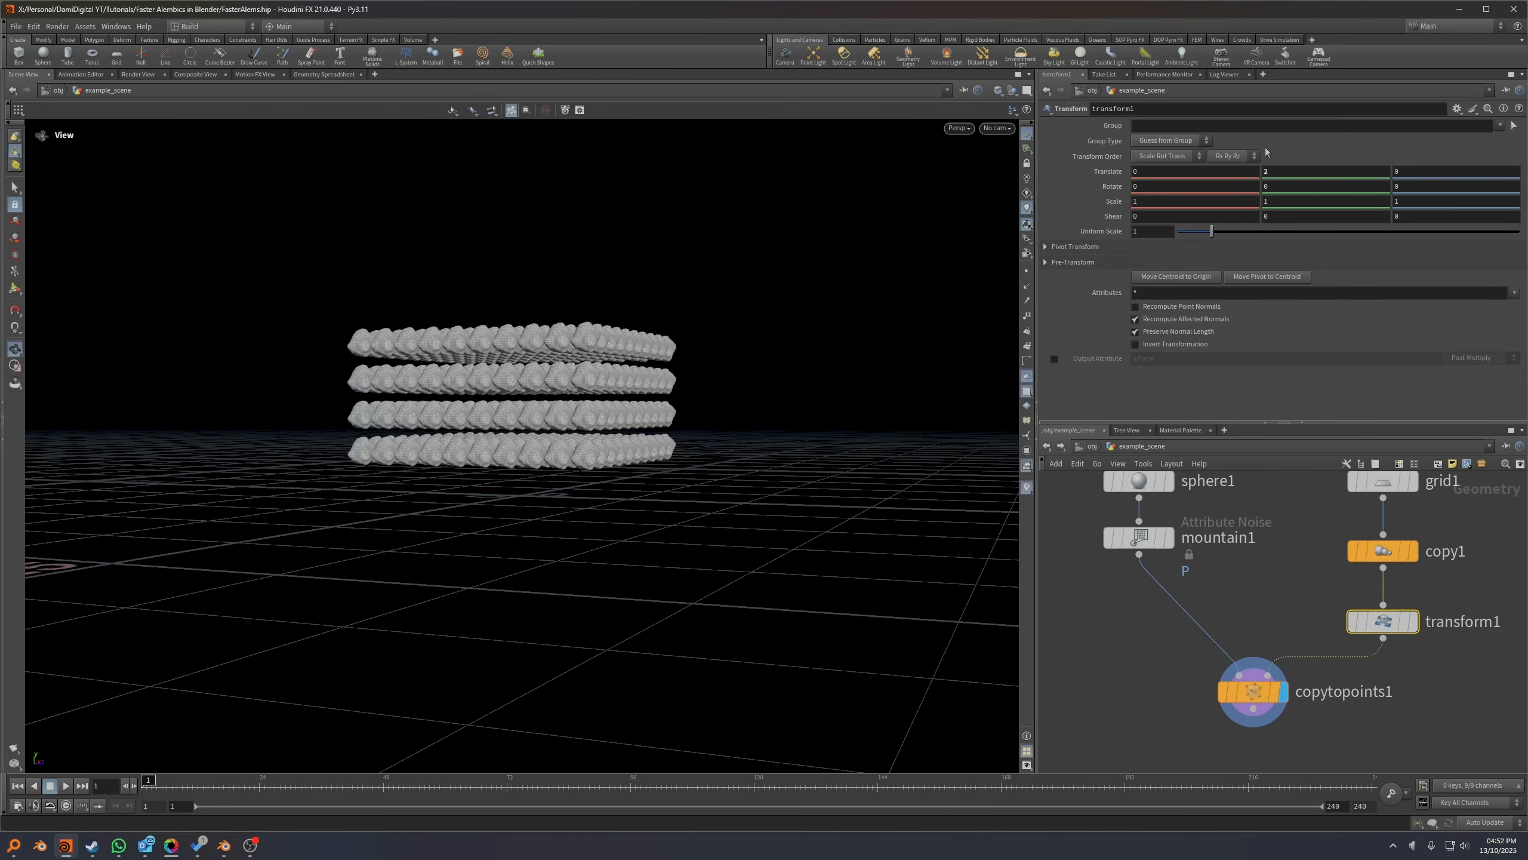
Set the Y translation of transform1 to 10 to raise the sphere stack, and save the scene.
left_click(1444, 693)
right_click_drag(665, 415, 625, 698)
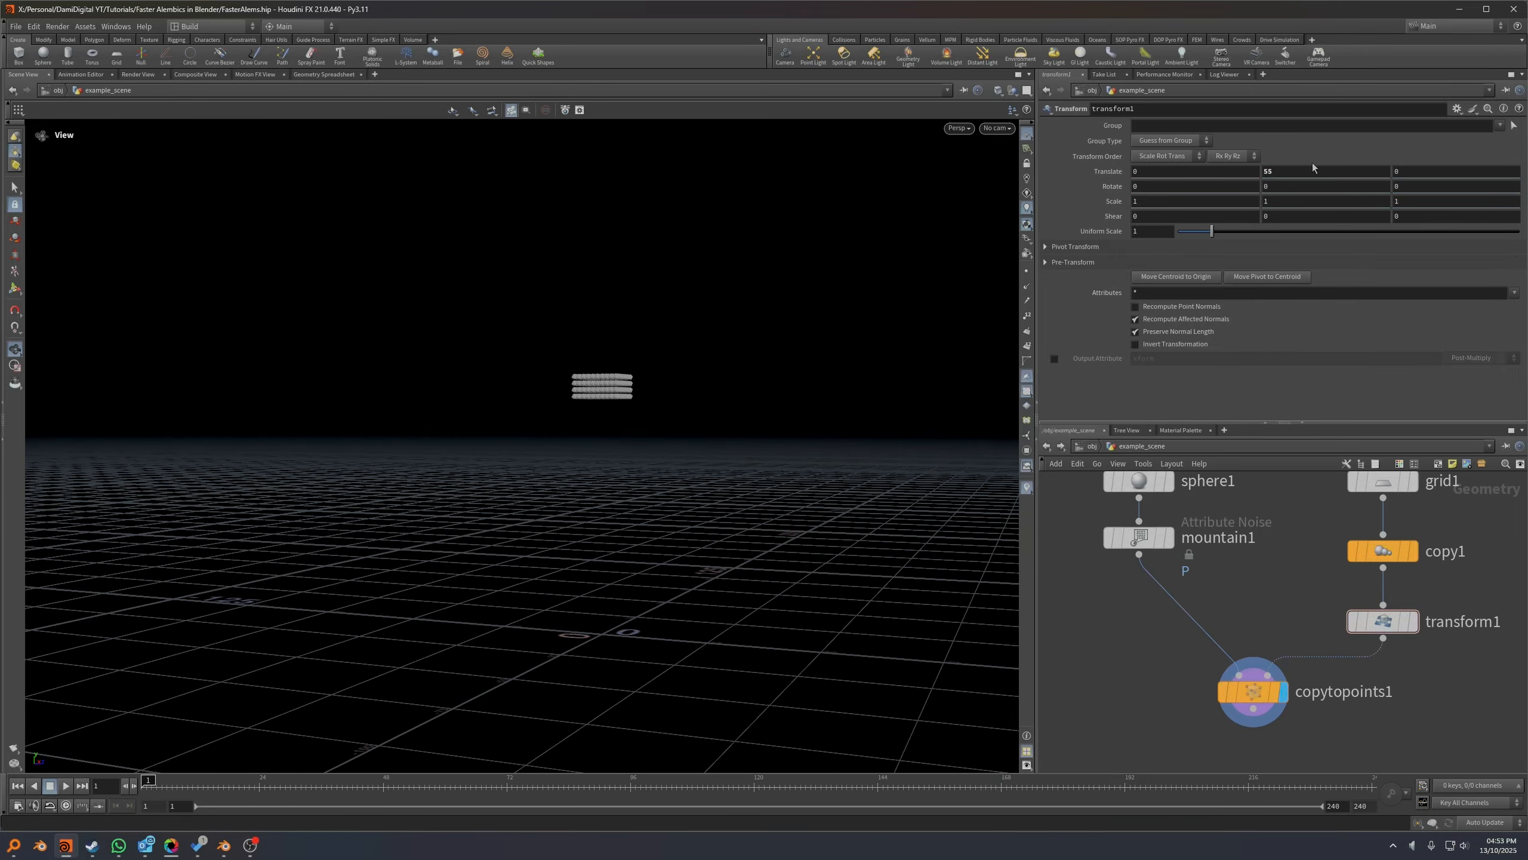
key("Return")
right_click_drag(635, 583, 692, 505)
middle_click_drag(693, 505, 821, 286)
type("10")
key("Return")
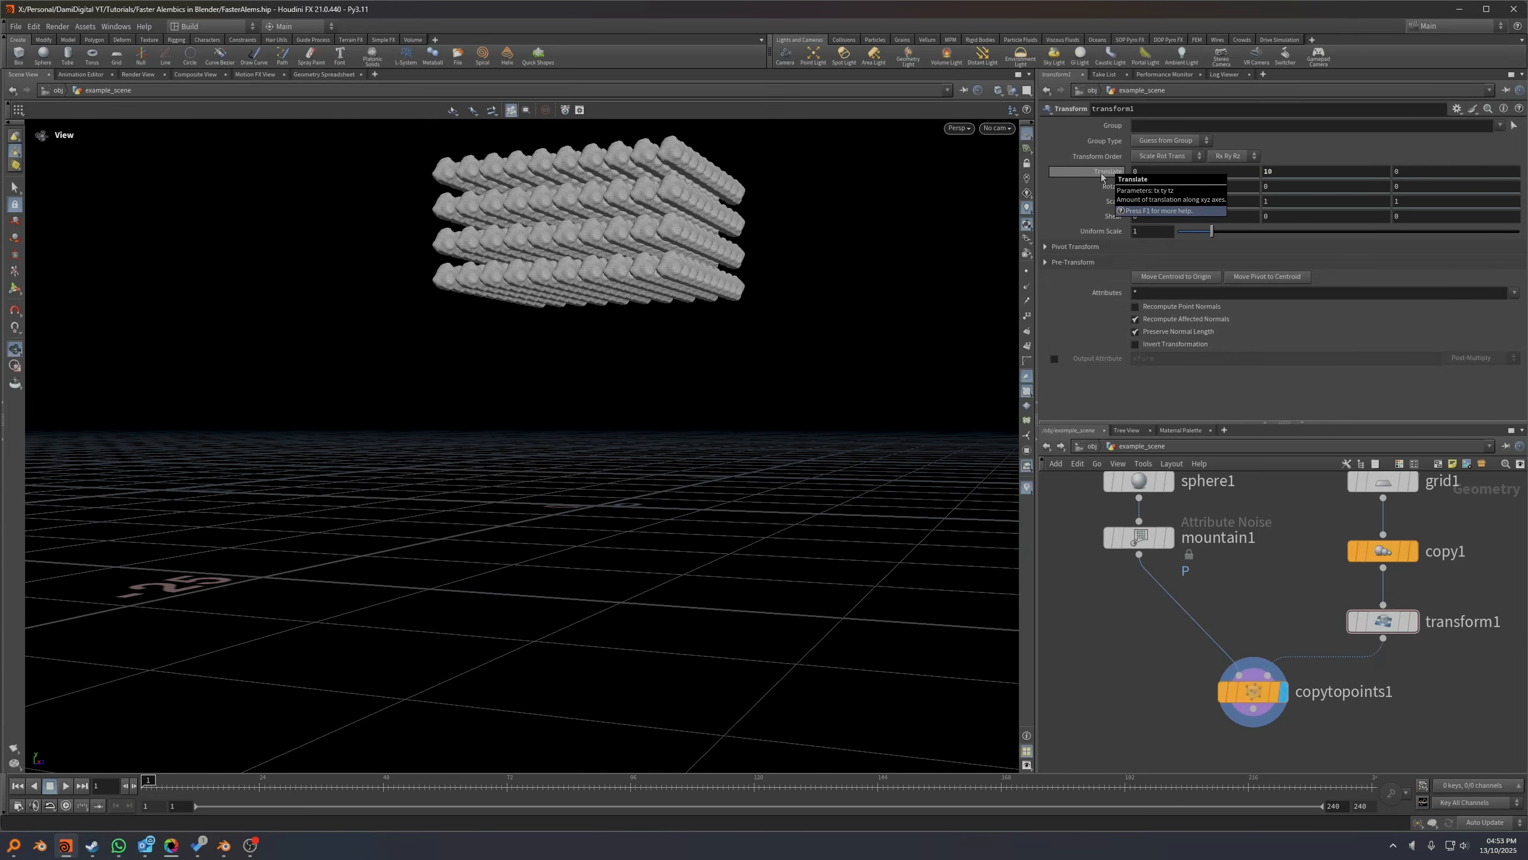
right_click_drag(430, 280, 398, 320)
middle_click_drag(398, 321, 362, 334)
middle_click_drag(1355, 733, 1375, 621)
key("ctrl+s")
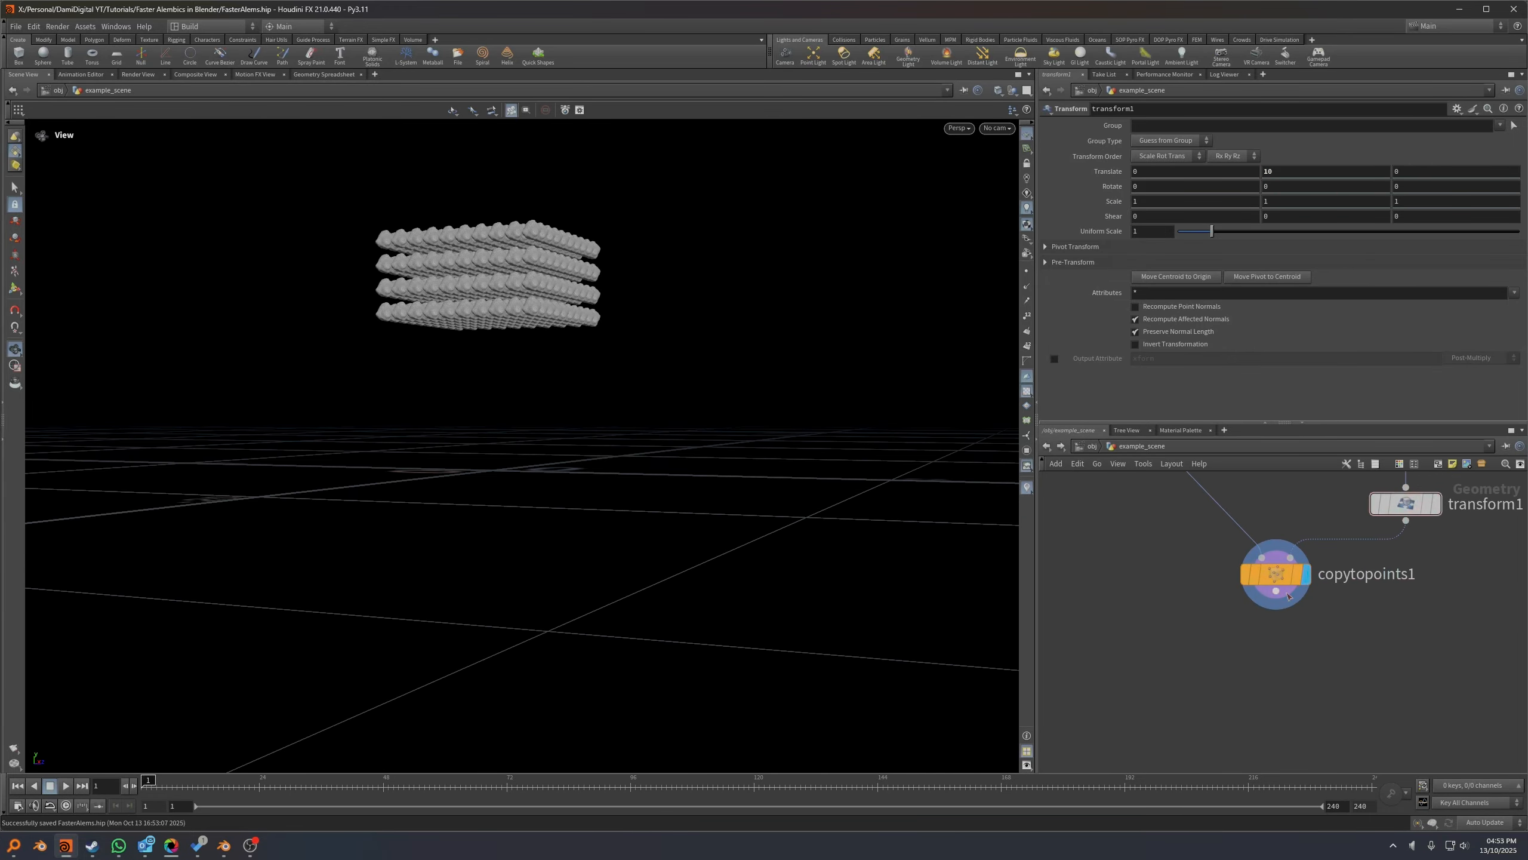
Add an RBD Configure node connected below copytopoints1 and display its result.
scroll(1424, 641, "down", 5)
scroll(1349, 655, "up", 3)
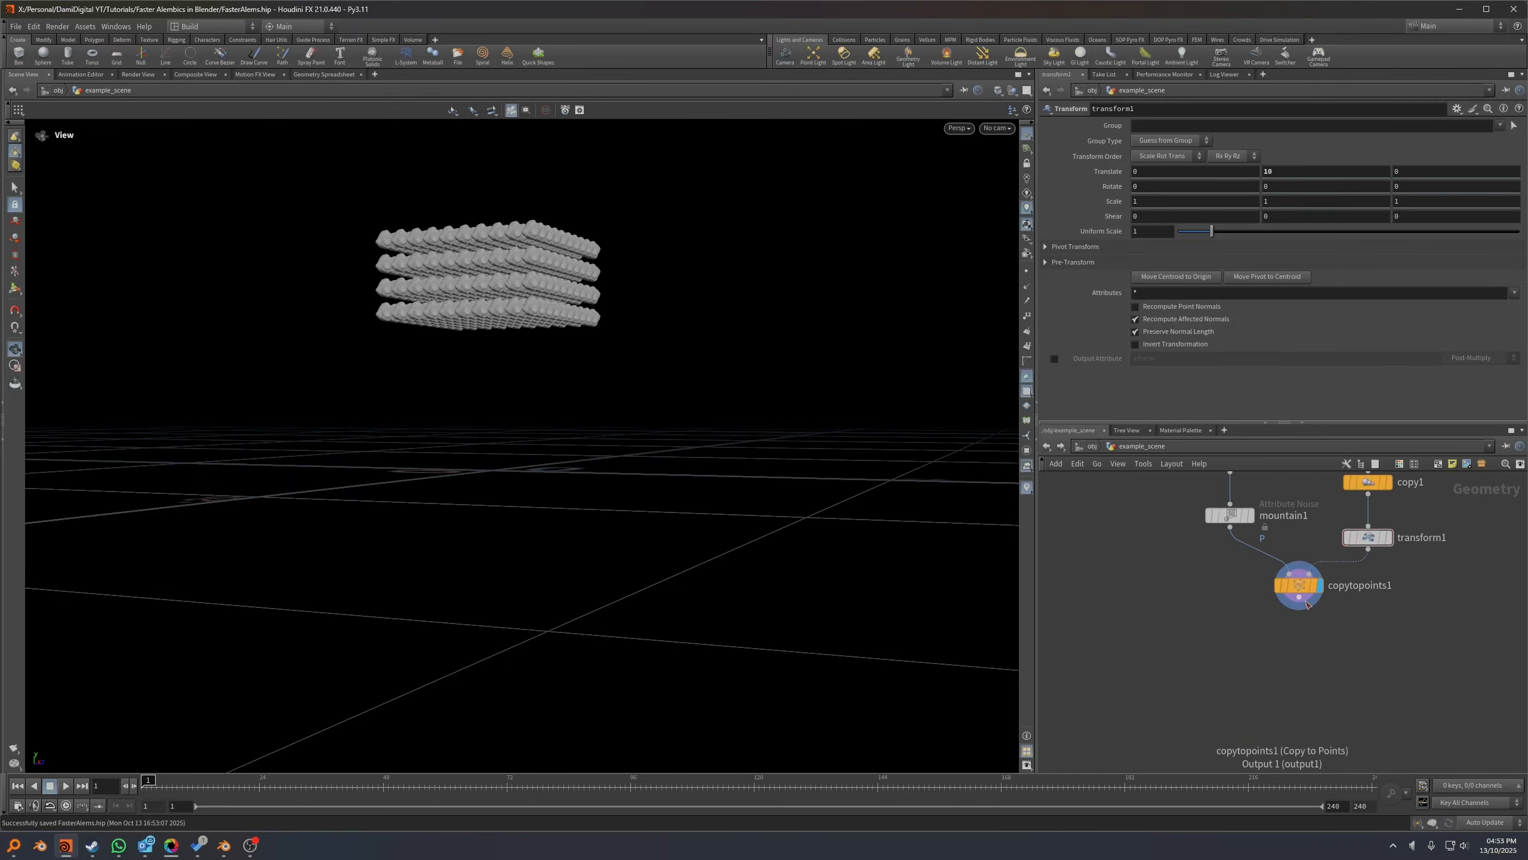
key("Tab")
type("rbd conf")
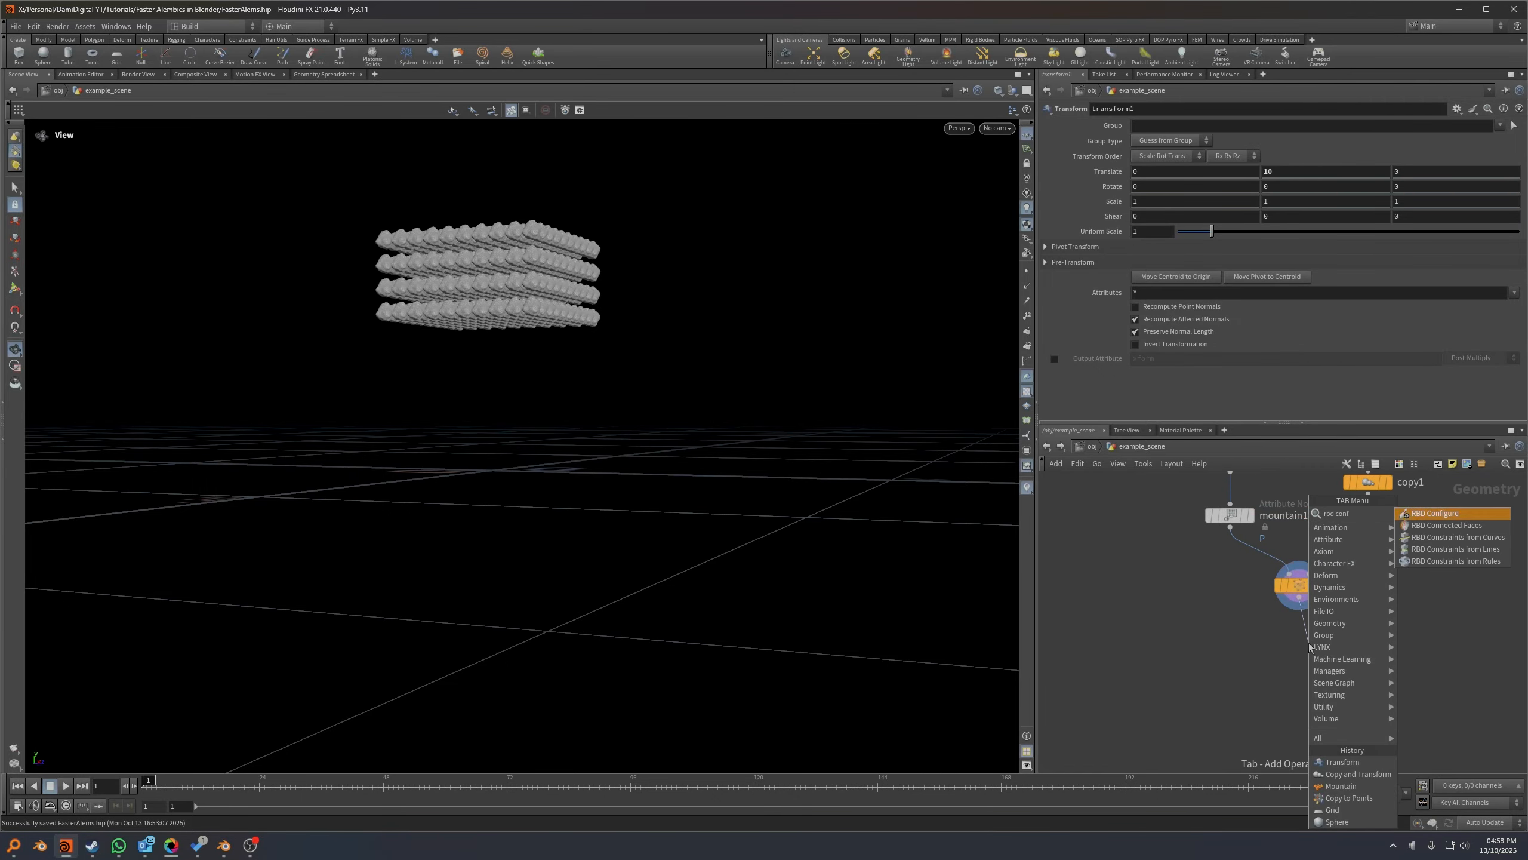
key("Return")
left_click(1300, 639)
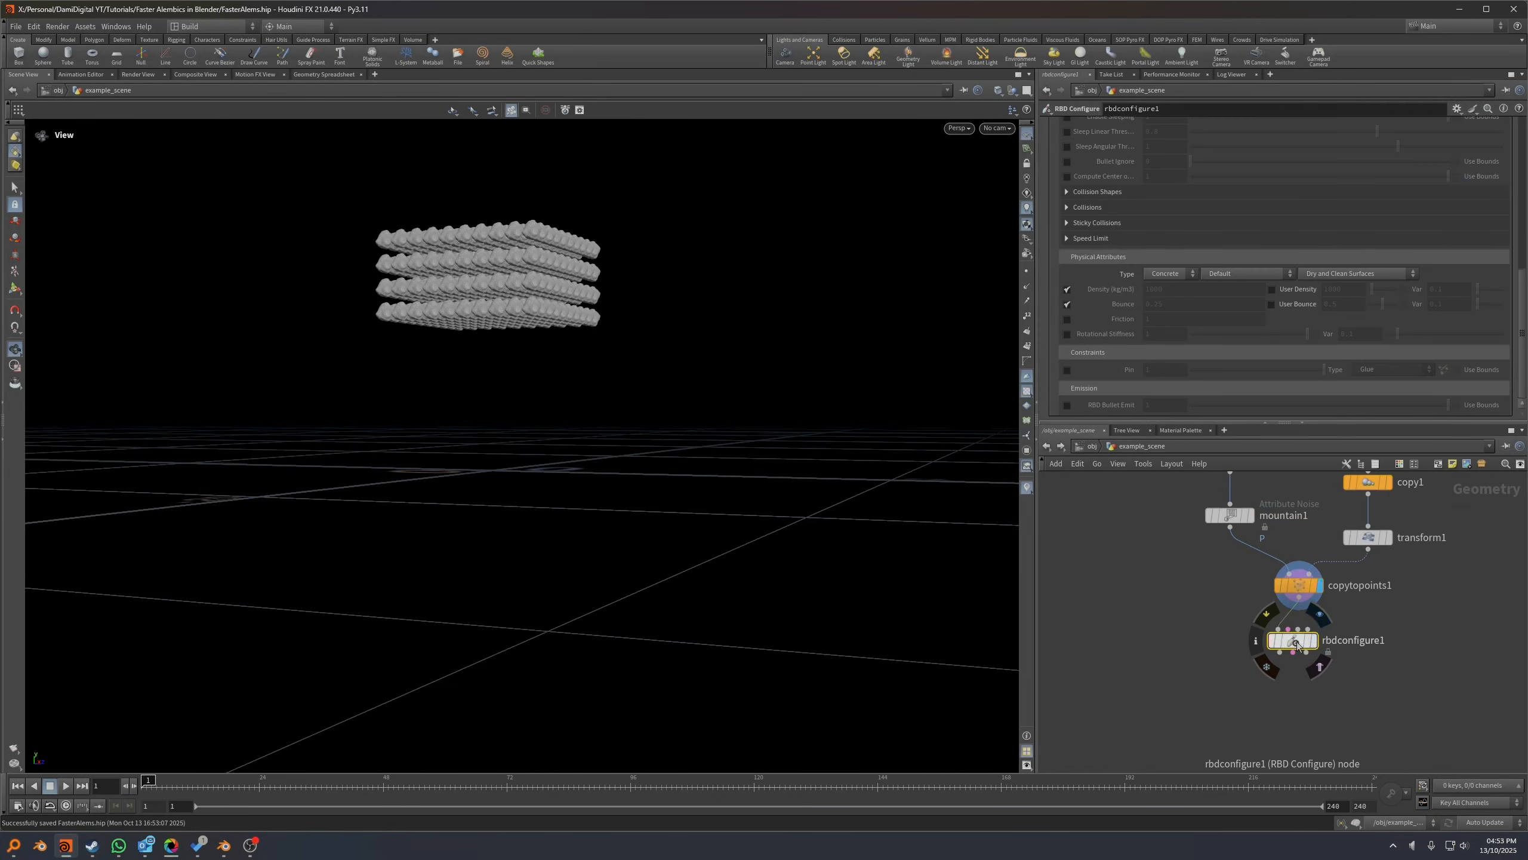
left_click(1321, 640)
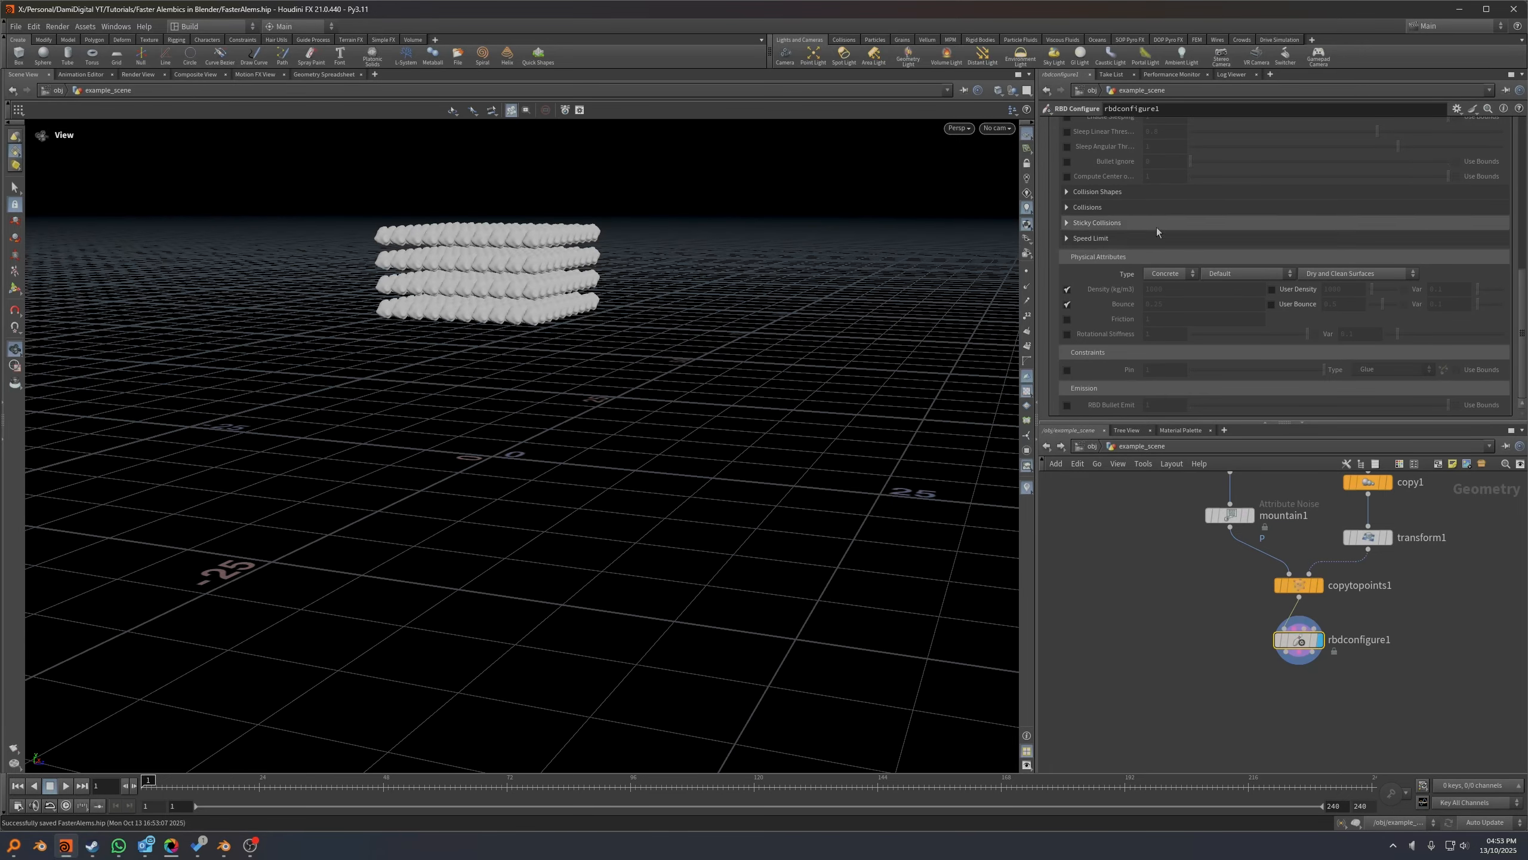
Enable Geometry Representation in the collision shapes of rbdconfigure1, using Convex Hull, and inspect the stacked spheres.
scroll(1135, 241, "up", 3)
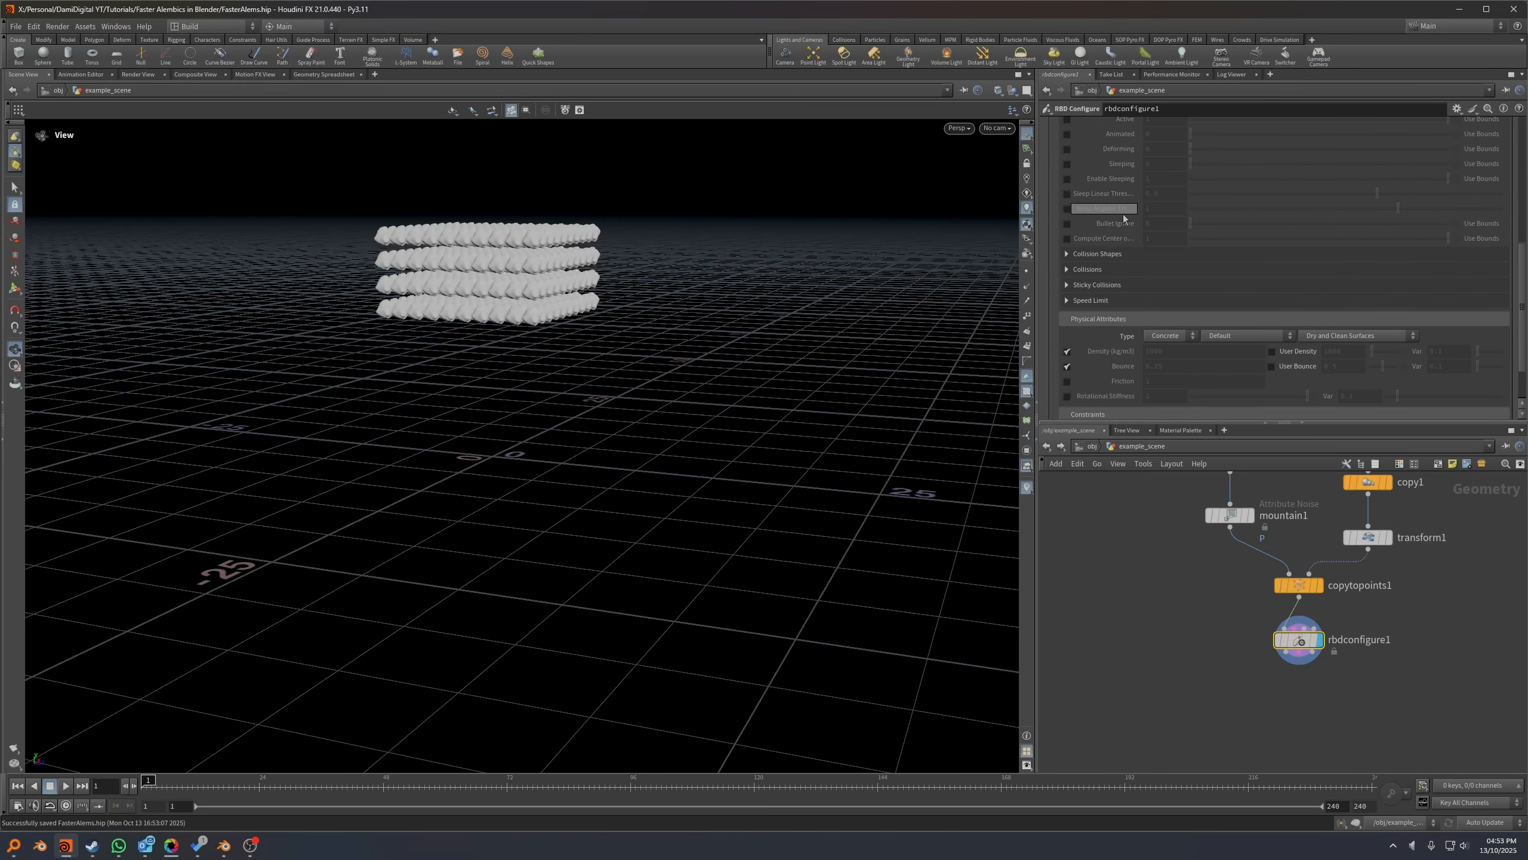
left_click(1081, 254)
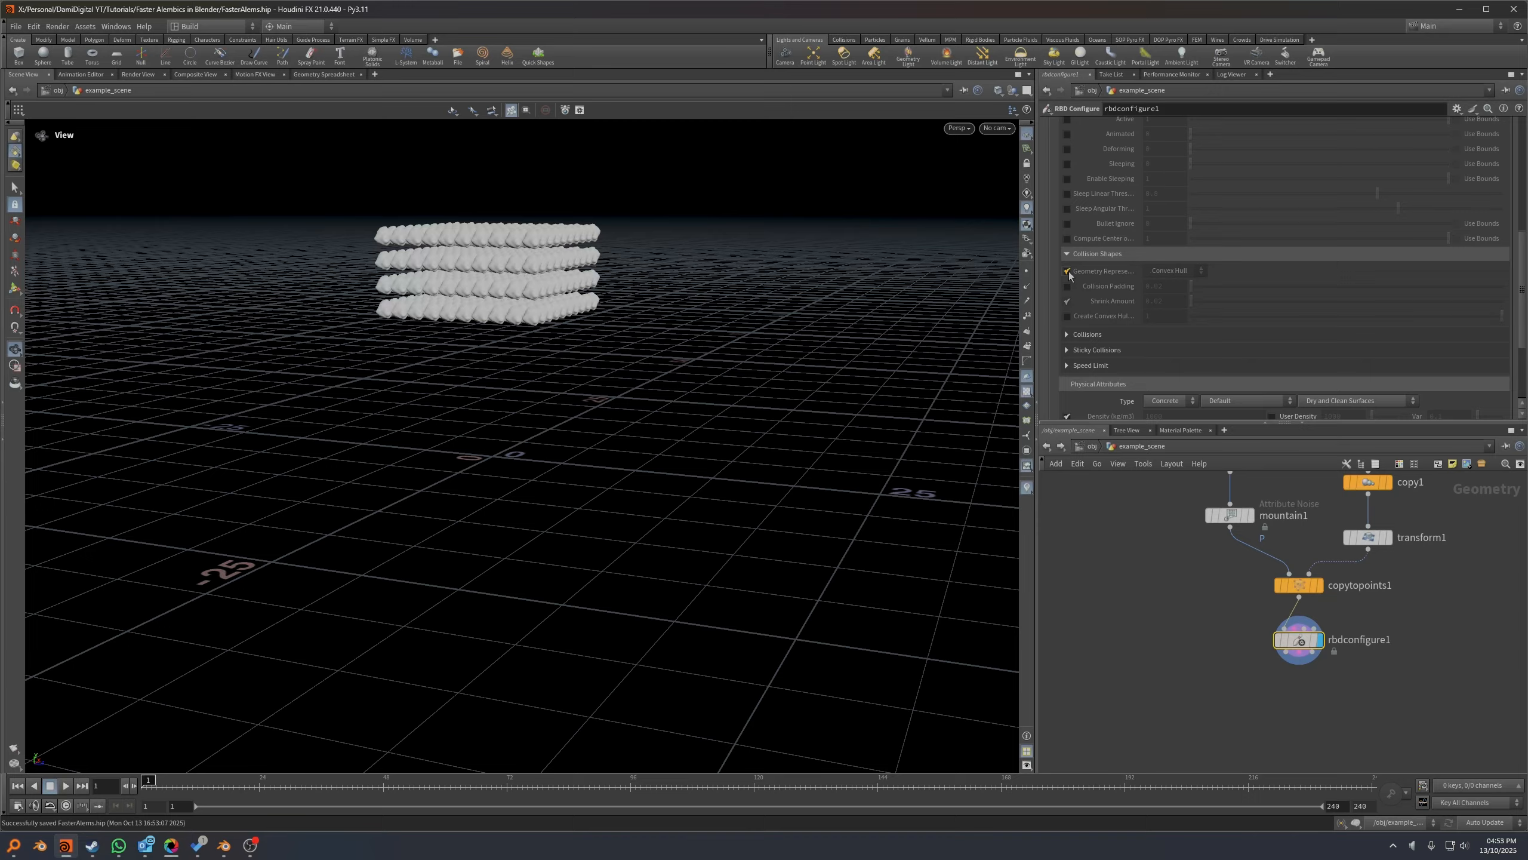
left_click(1067, 272)
left_click(1173, 271)
left_click(1170, 278)
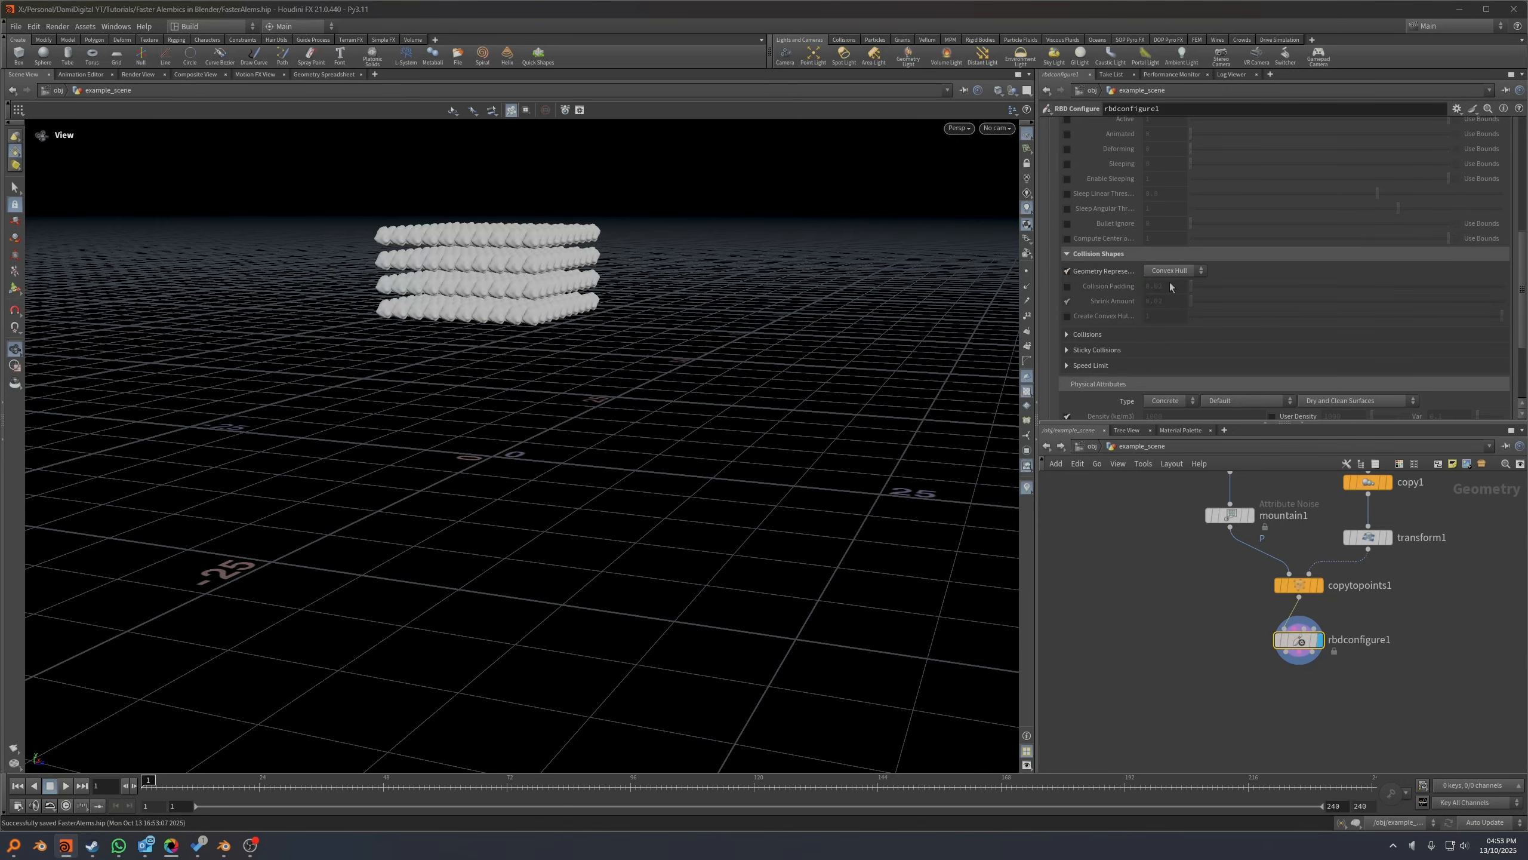
middle_click_drag(504, 251, 528, 351)
scroll(530, 346, "up", 5)
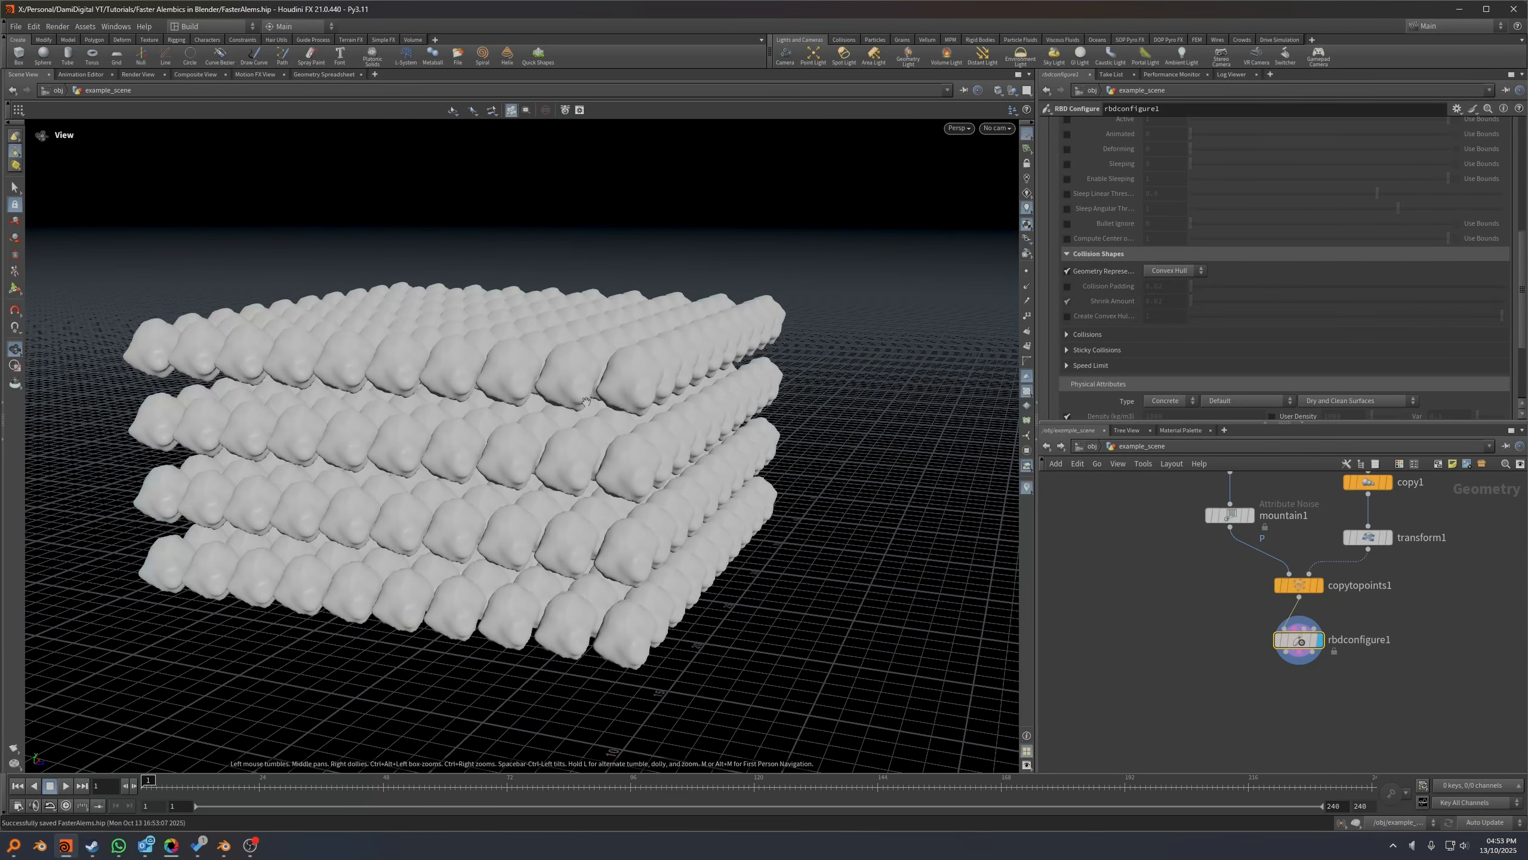
left_click_drag(585, 401, 684, 439)
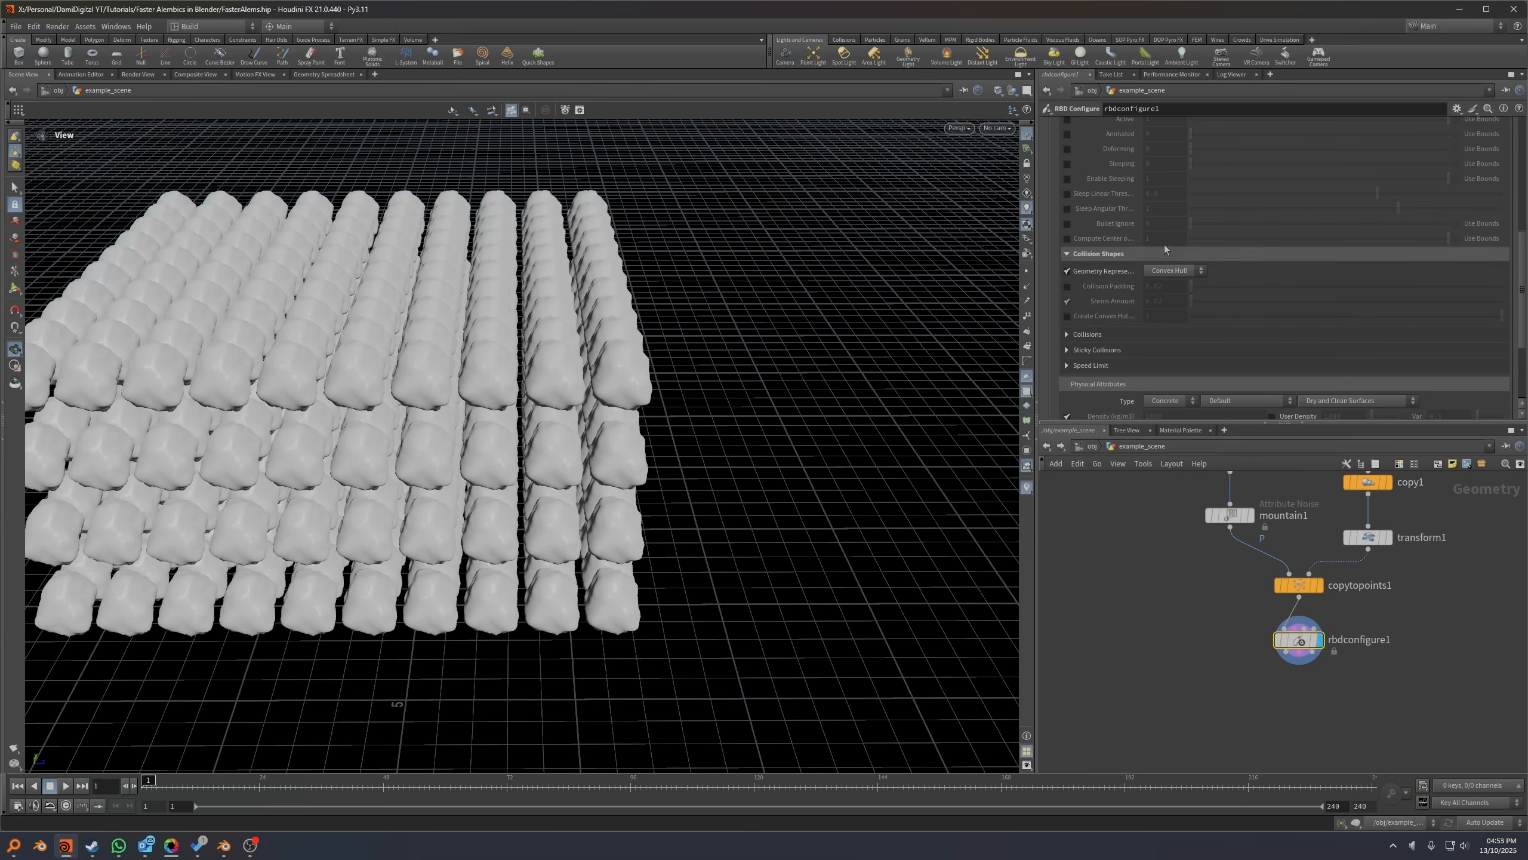
scroll(522, 445, "down", 4)
left_click_drag(522, 446, 522, 391)
Add an RBD Bullet Solver node connected below rbdconfigure1 and display its result.
middle_click_drag(1195, 700, 1124, 601)
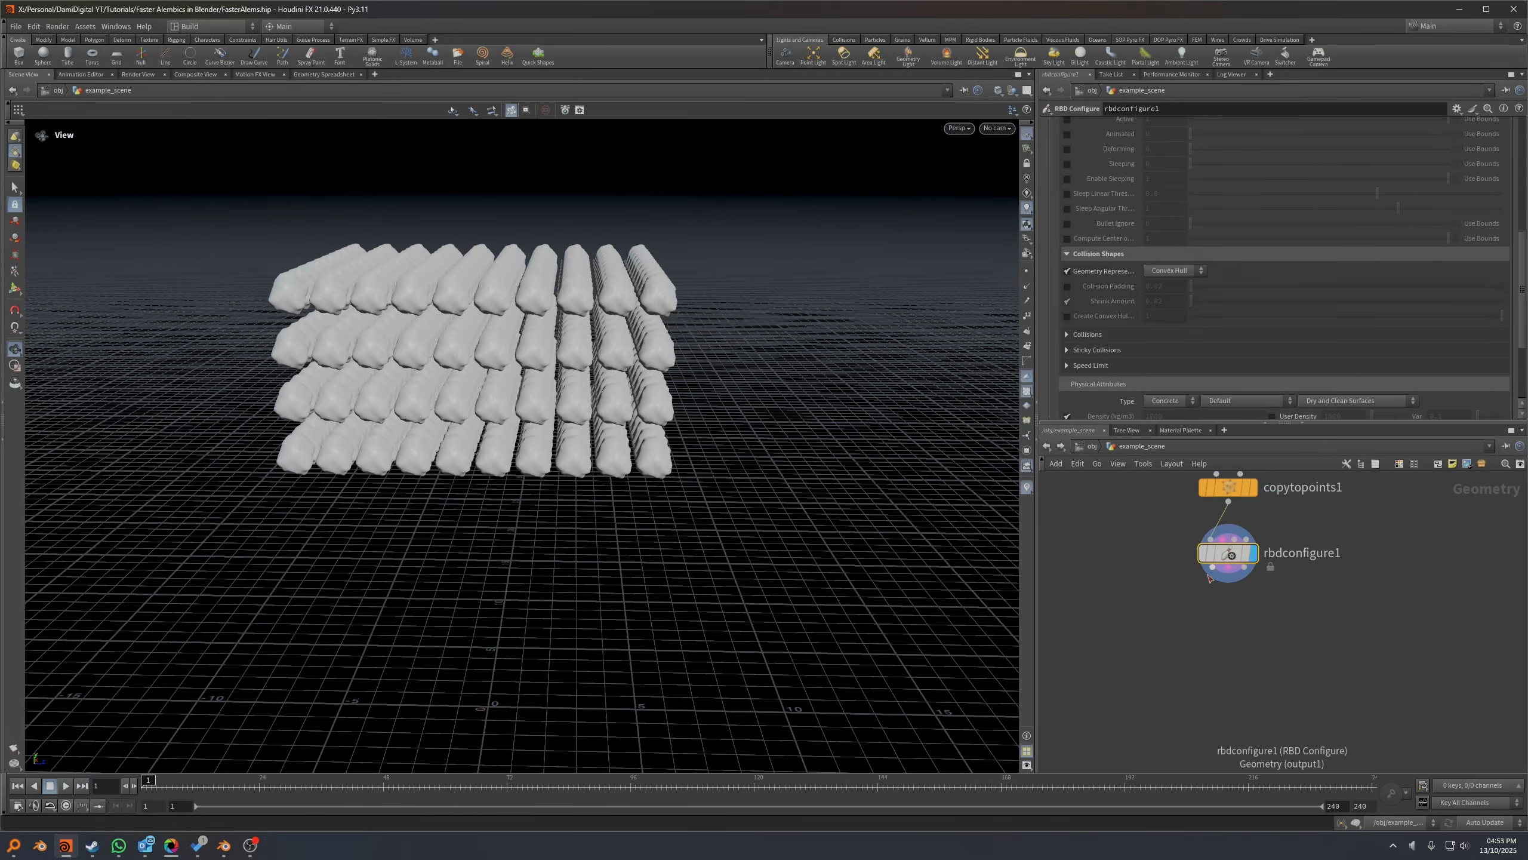
key("Tab")
type("rbd")
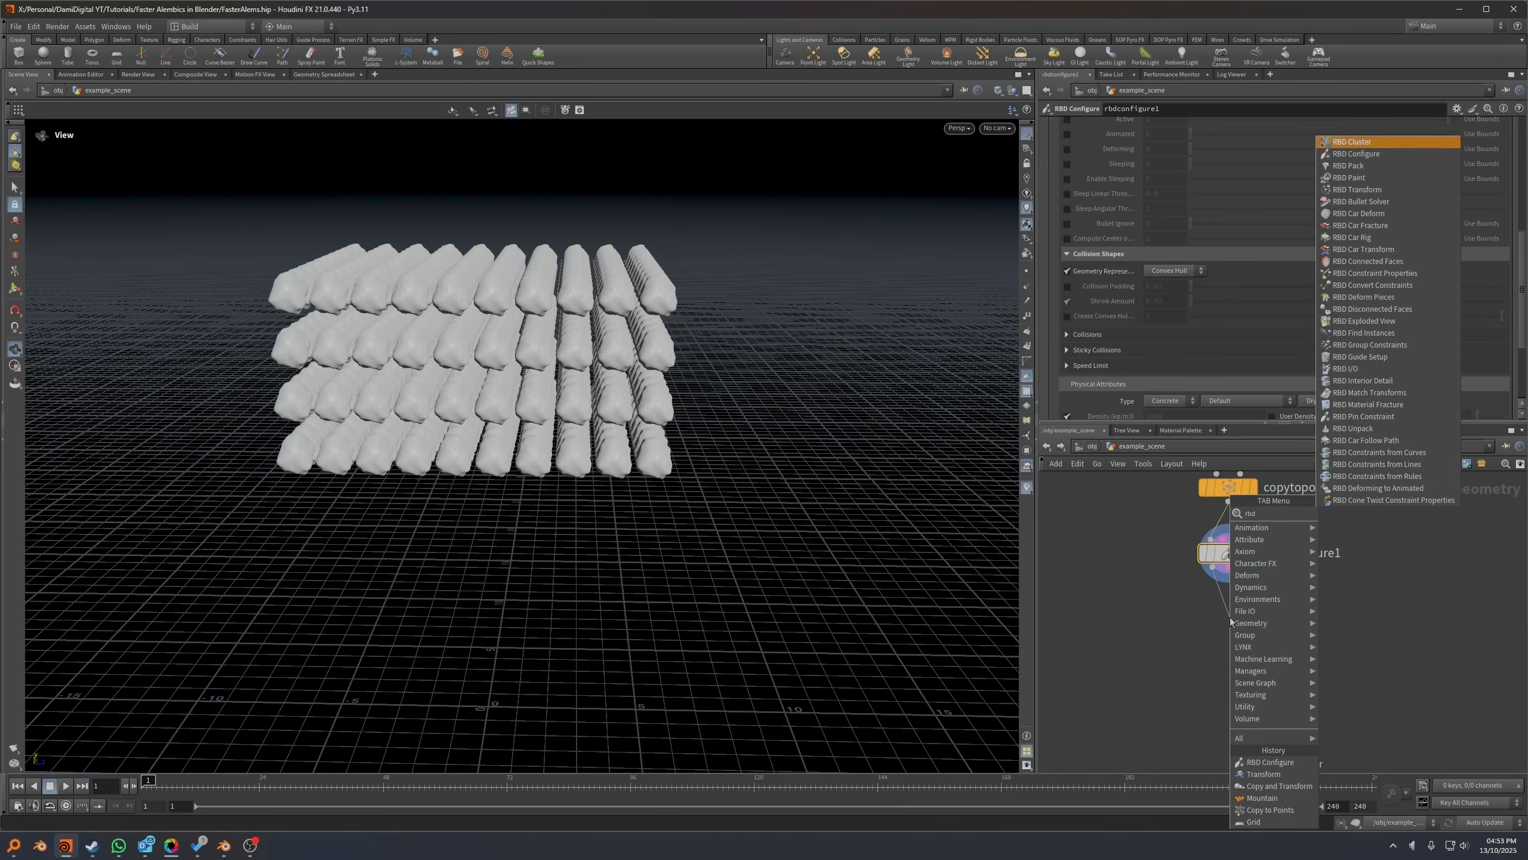
type("bul")
key("Return")
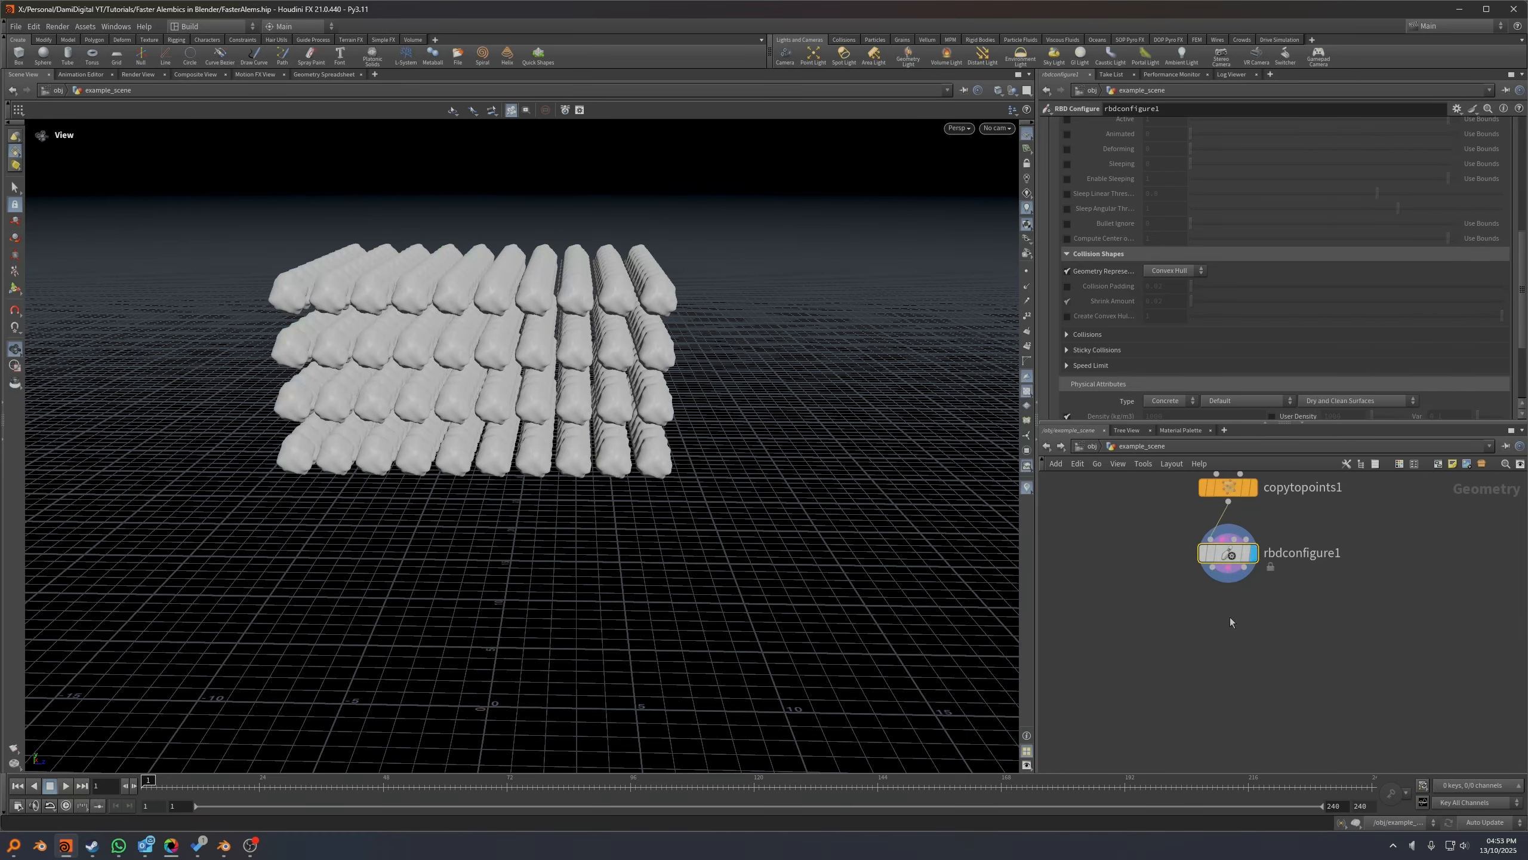
left_click(1232, 620)
left_click_drag(1235, 622, 1235, 622)
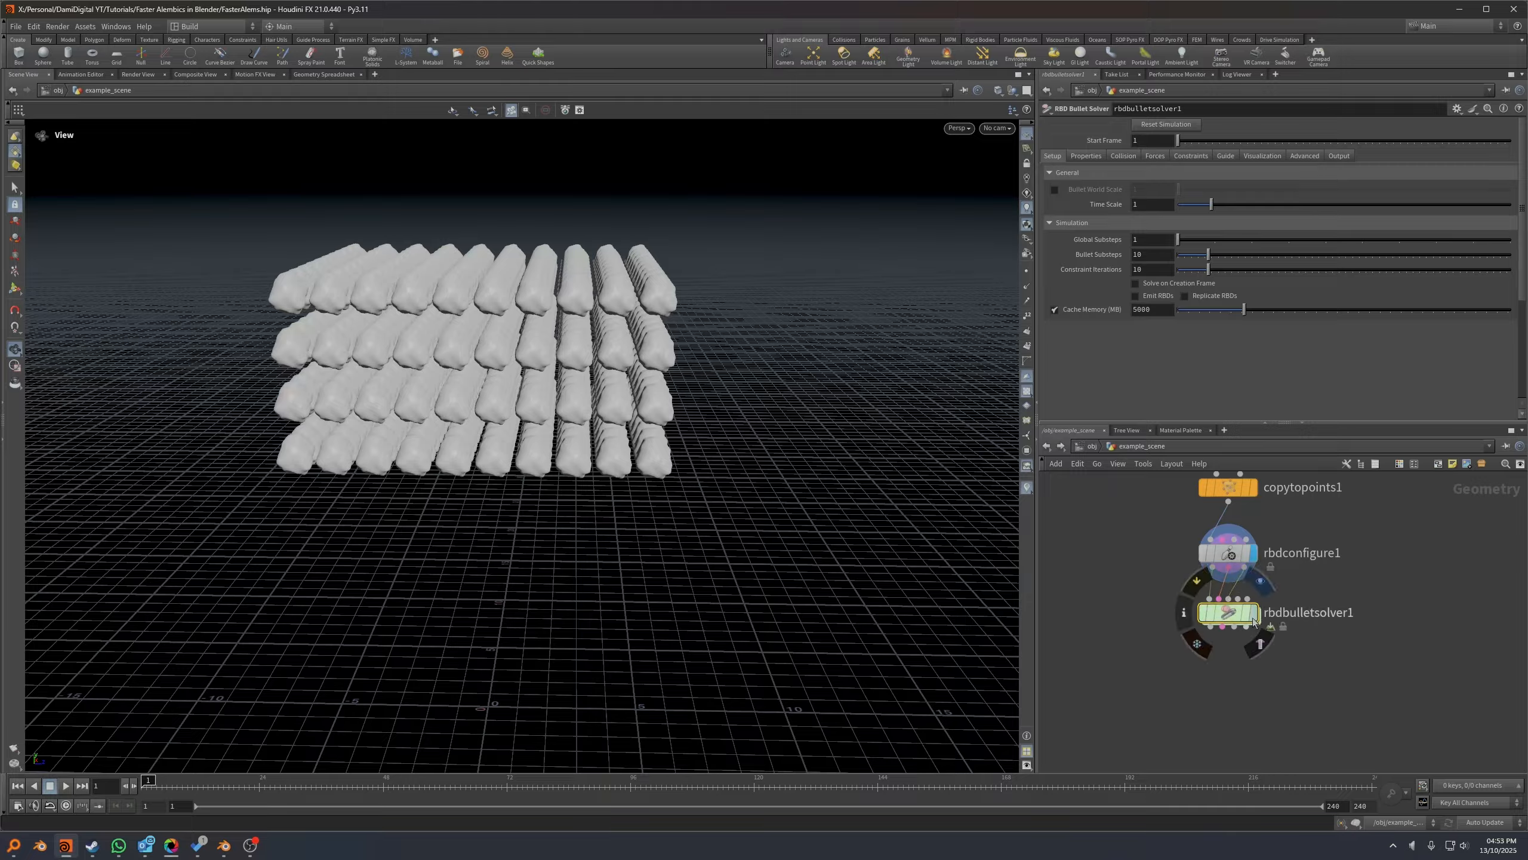
left_click(1255, 611)
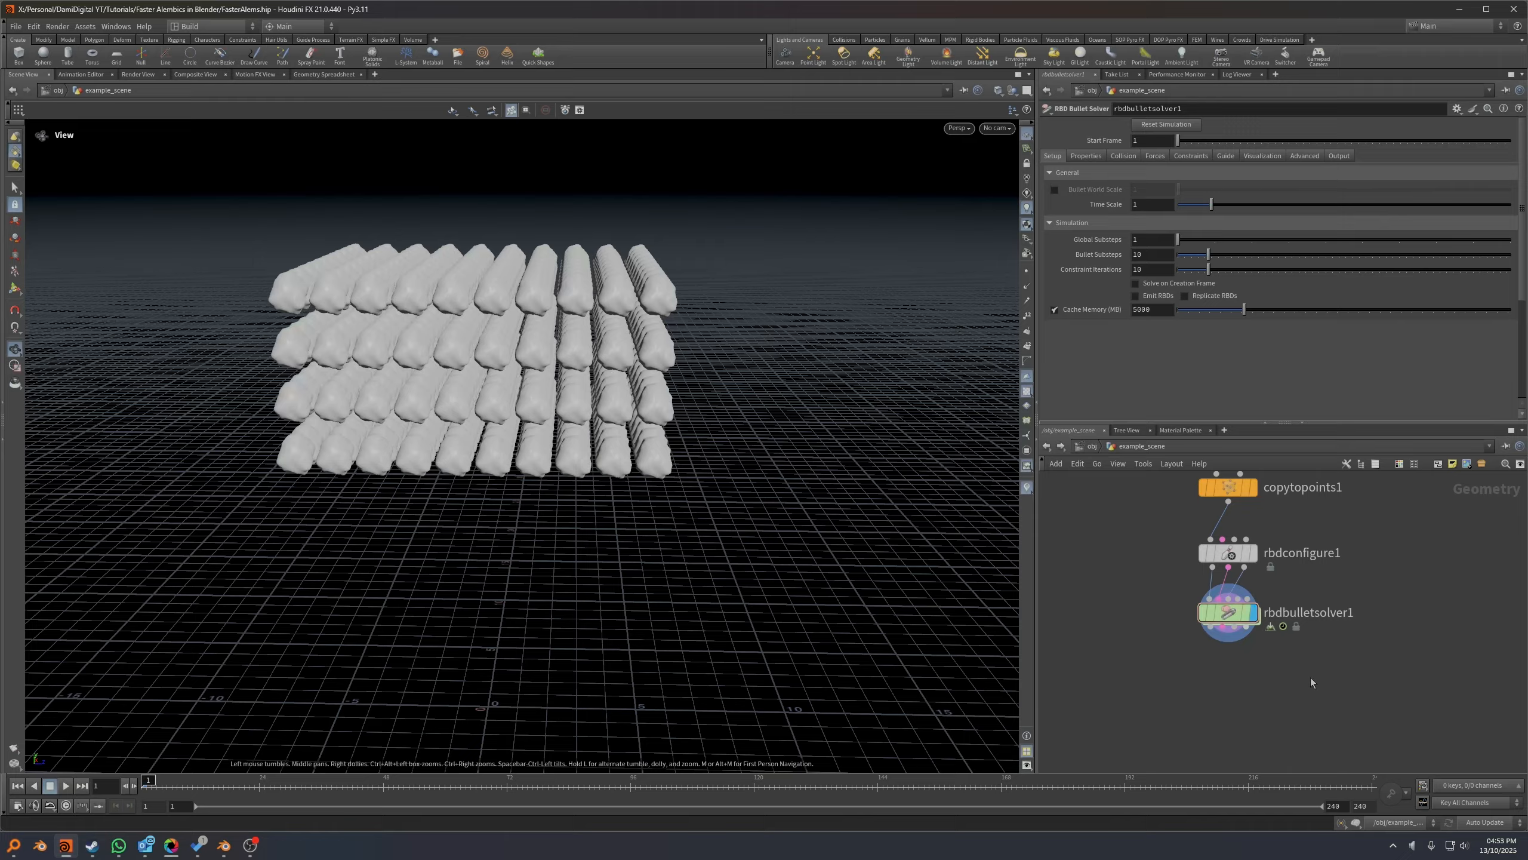
Set the ground collision type of rbdbulletsolver1 to Ground Plane and save the scene.
left_click_drag(1310, 689, 1177, 613)
scroll(717, 478, "down", 3)
middle_click_drag(717, 478, 908, 294)
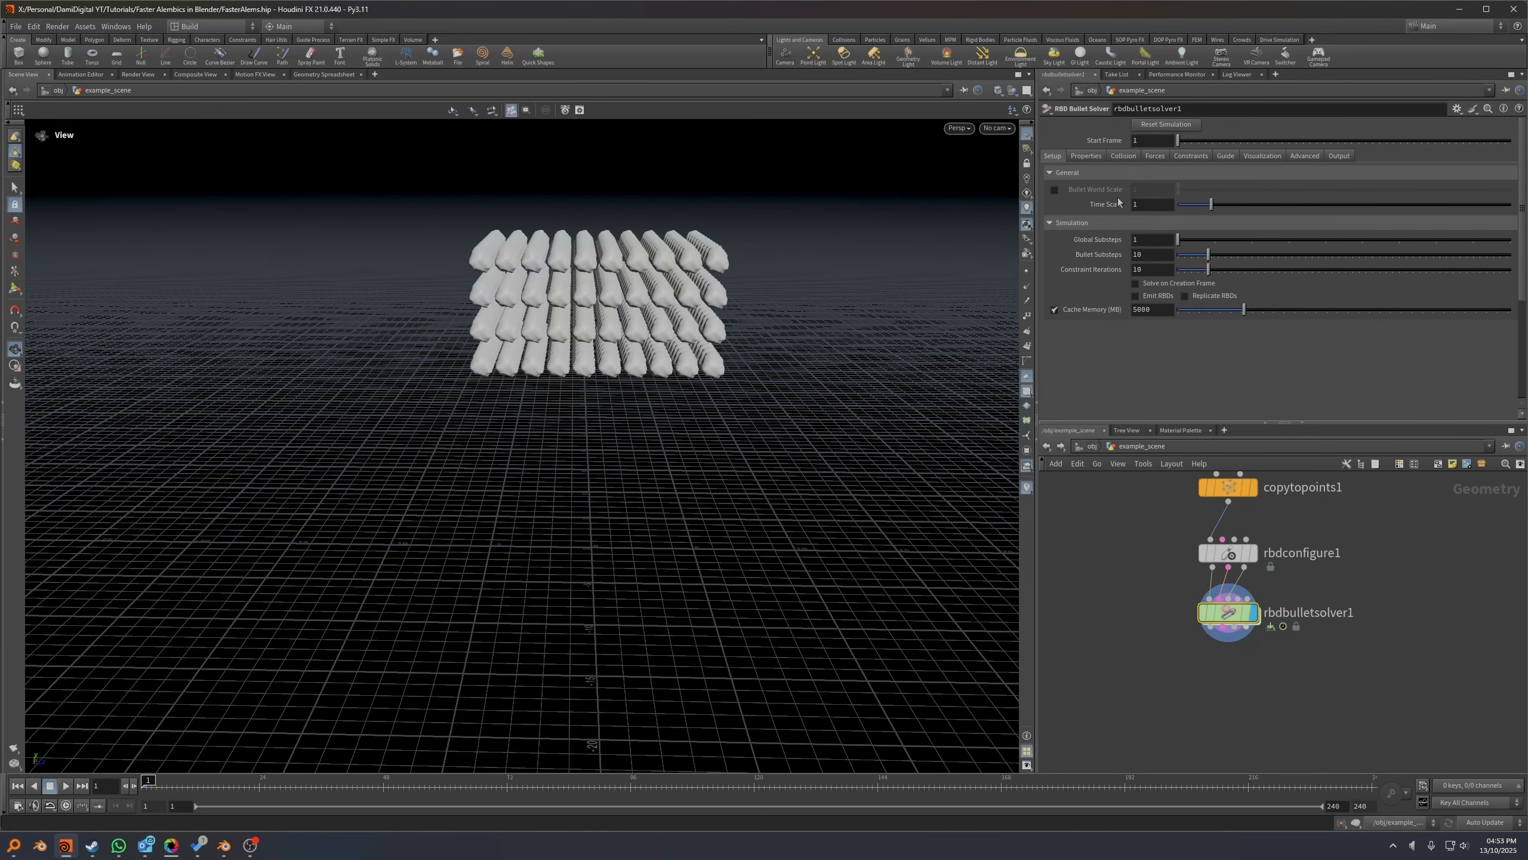
left_click(1123, 155)
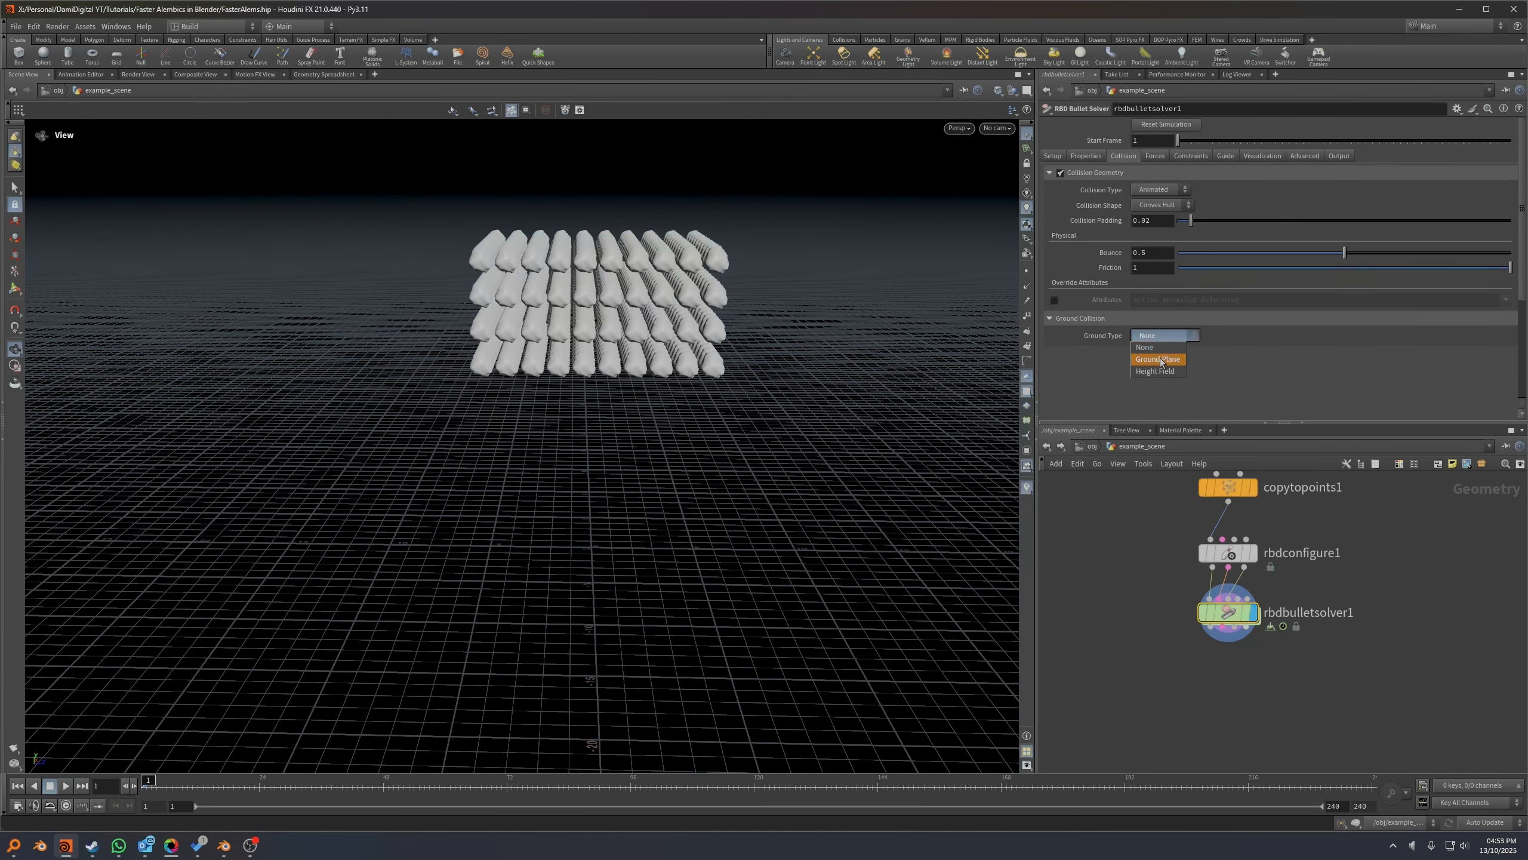
left_click(1157, 359)
key("ctrl+s")
middle_click_drag(1183, 670, 1177, 678)
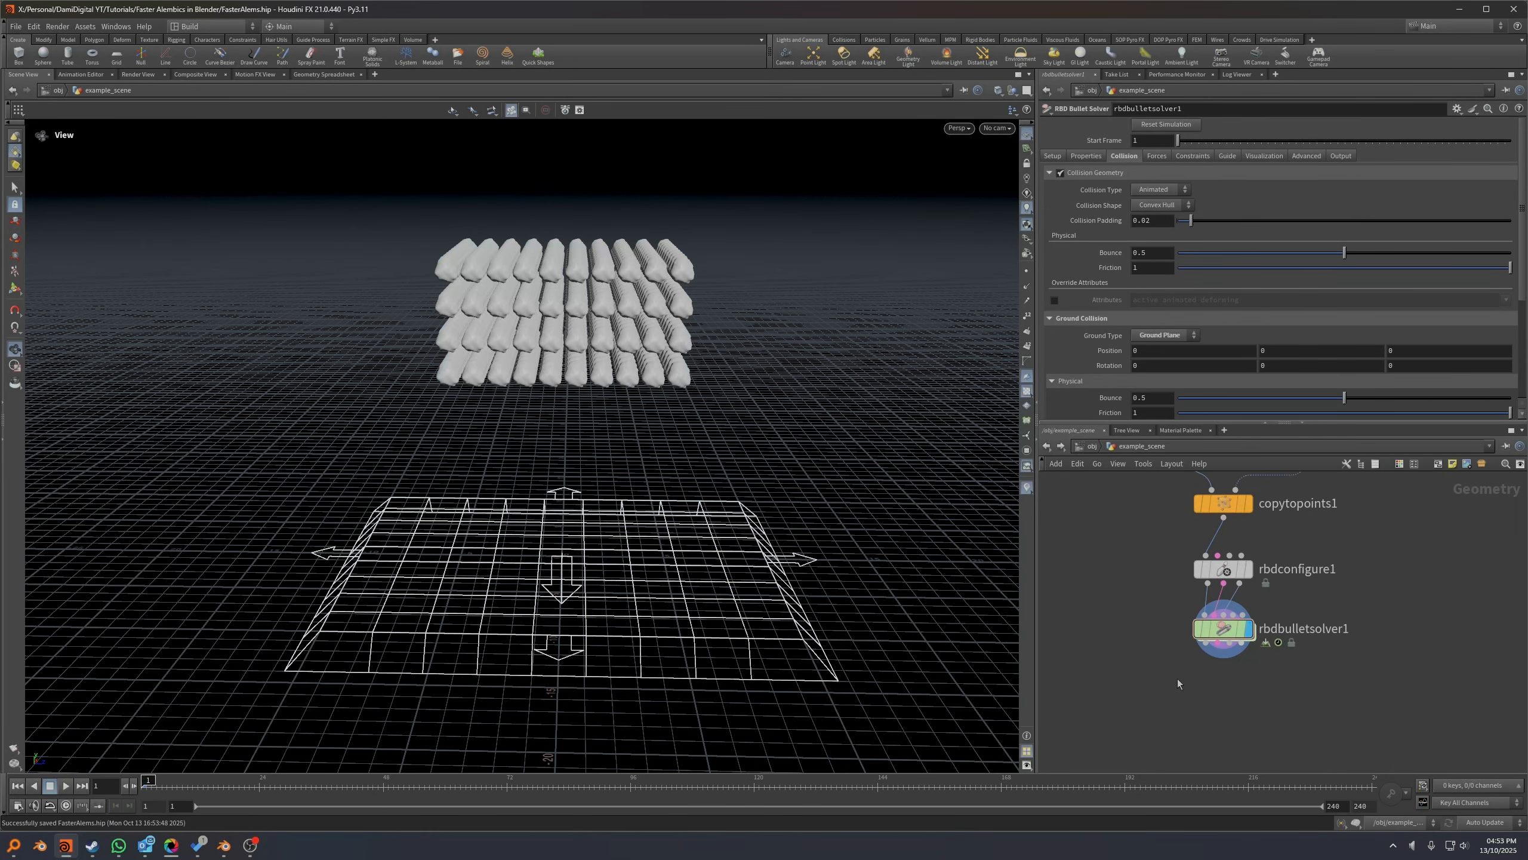
Set the Z translation of copy1 to 0.5 so each stacked layer is offset sideways.
left_click_drag(646, 291, 582, 299)
middle_click_drag(1425, 537, 1401, 681)
left_click(1282, 523)
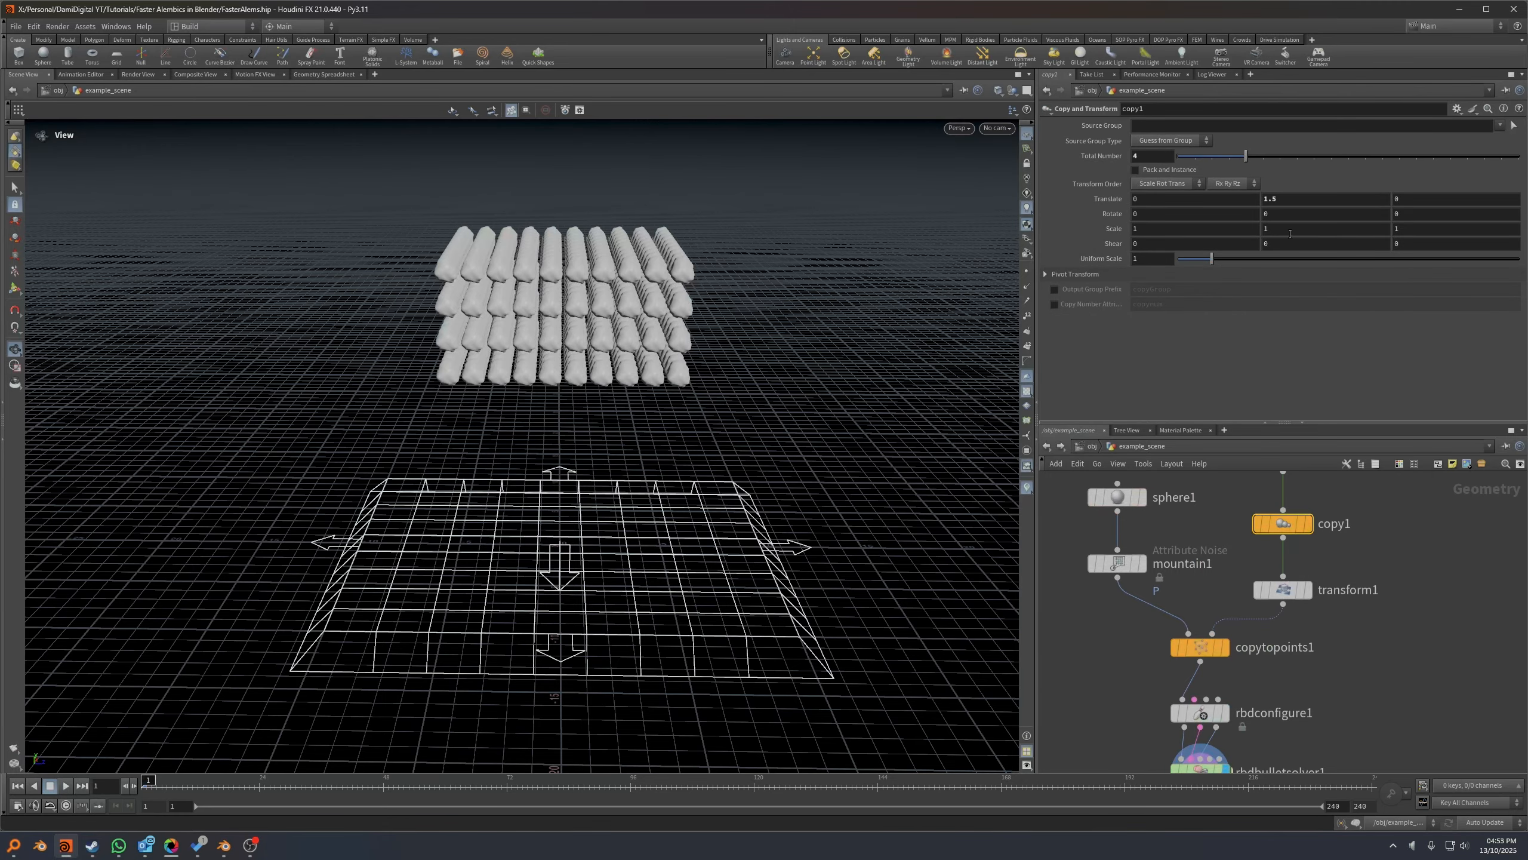
middle_click_drag(1337, 488, 1345, 567)
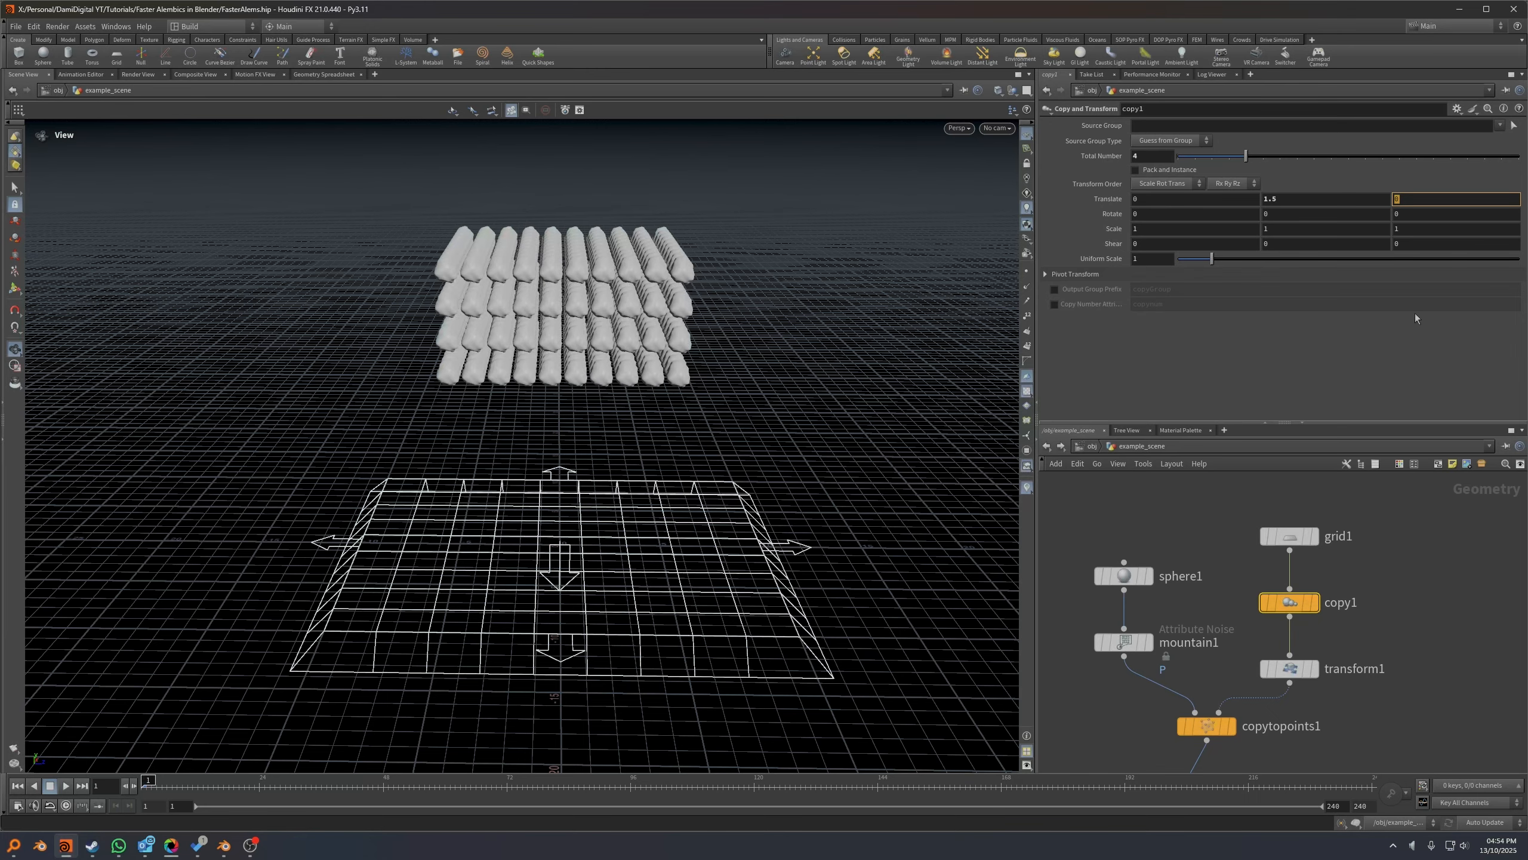
key("Return")
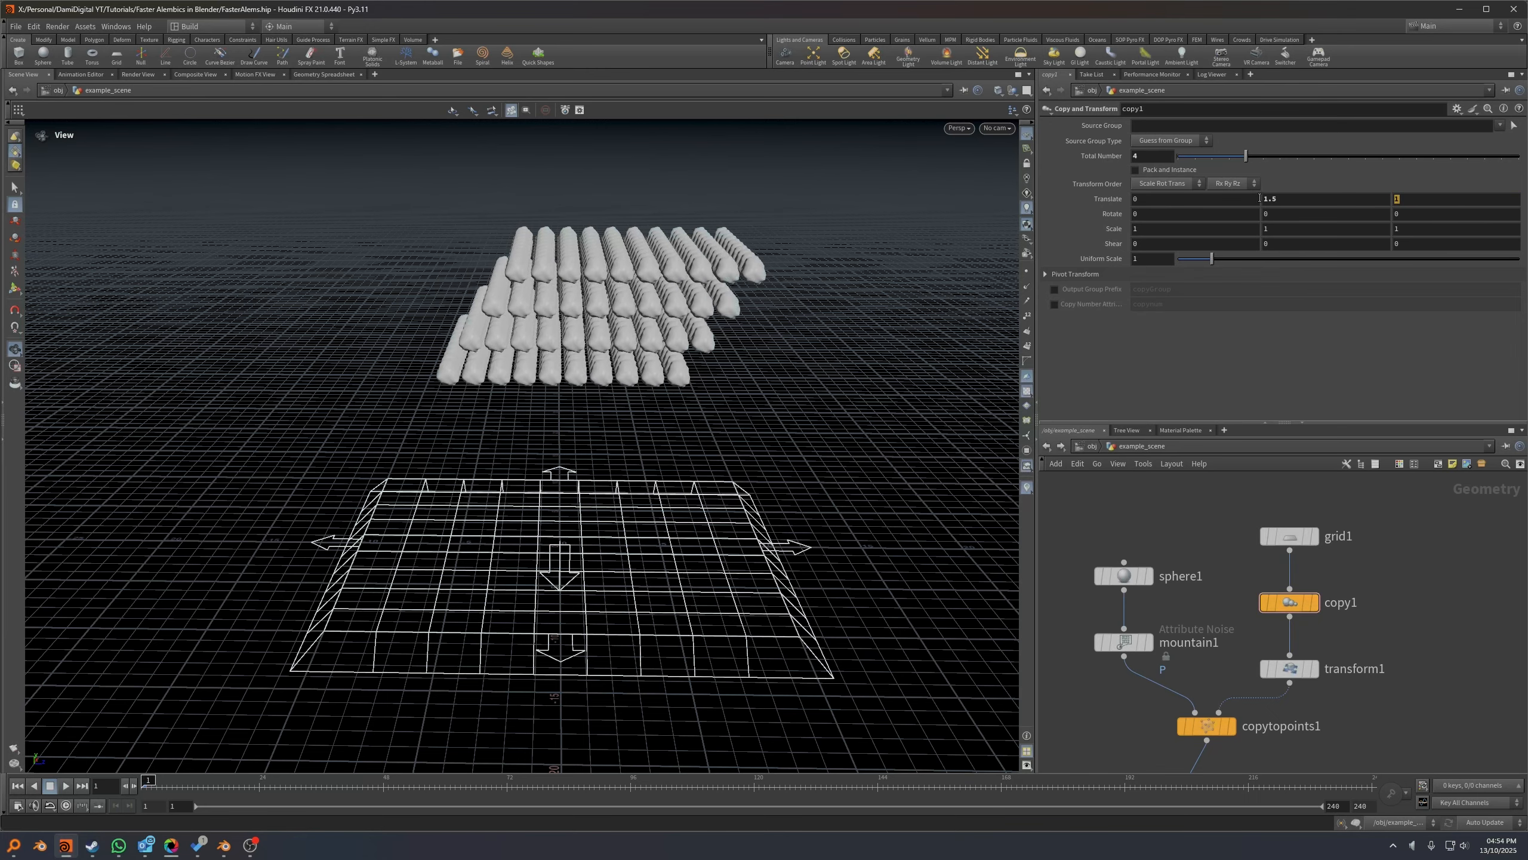
type("5")
key("Return")
Select rbdbulletsolver1, save the scene, and preview the falling simulation before returning to the first frame.
left_click_drag(458, 243, 581, 487)
right_click_drag(580, 486, 575, 442)
middle_click_drag(1265, 746, 1335, 532)
left_click(1275, 638)
key("ctrl+s")
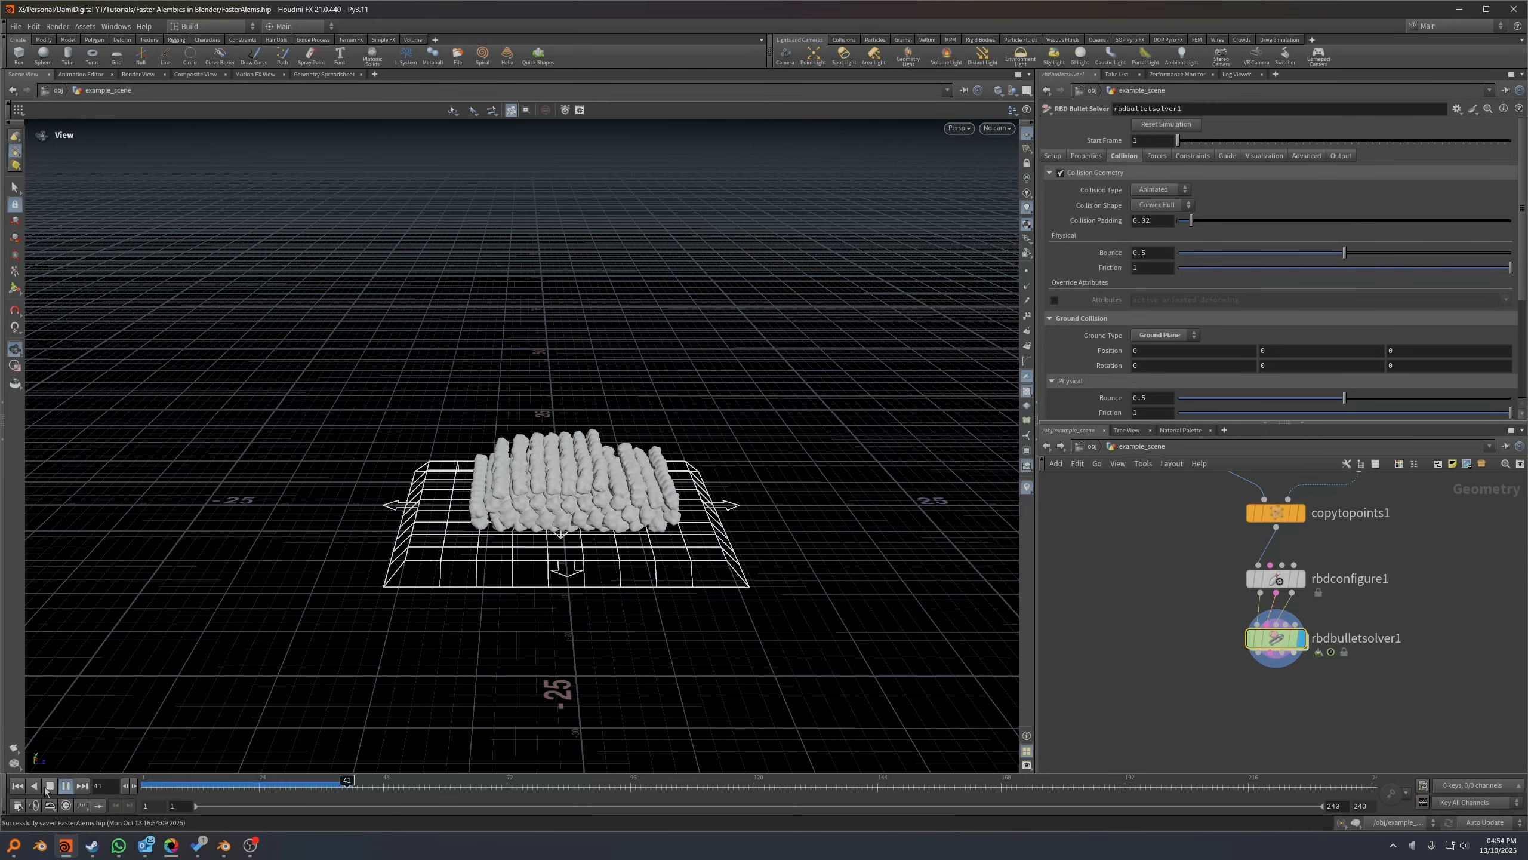
left_click(48, 787)
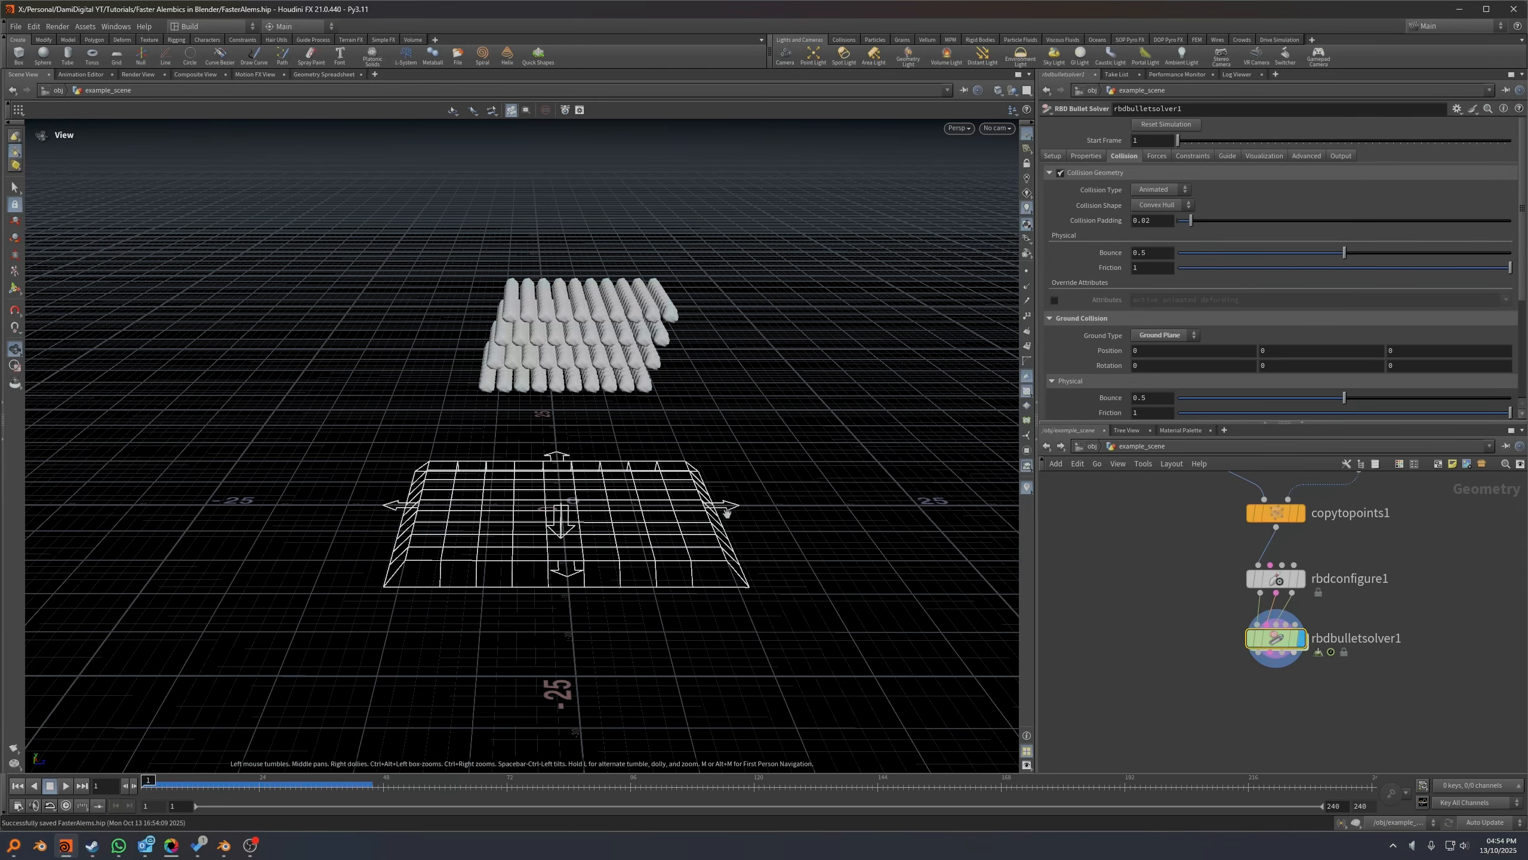
Add a File Cache node connected below rbdbulletsolver1 and rename it falling_rocks.
middle_click_drag(1272, 673, 1258, 641)
left_click_drag(1243, 629, 1262, 662)
type("filec")
key("Return")
left_click(1252, 671)
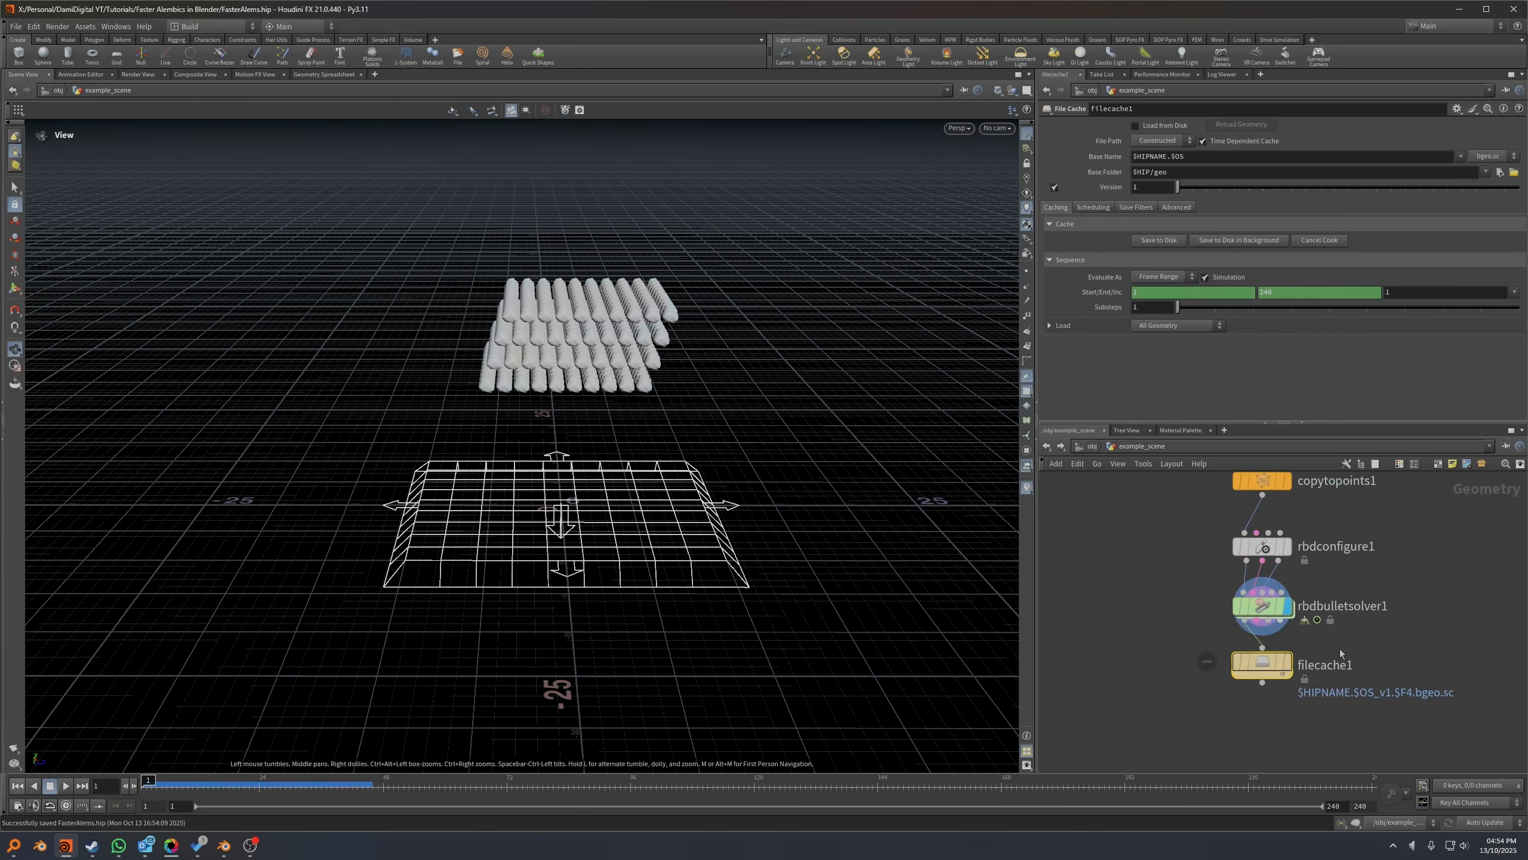
double_click(1303, 662)
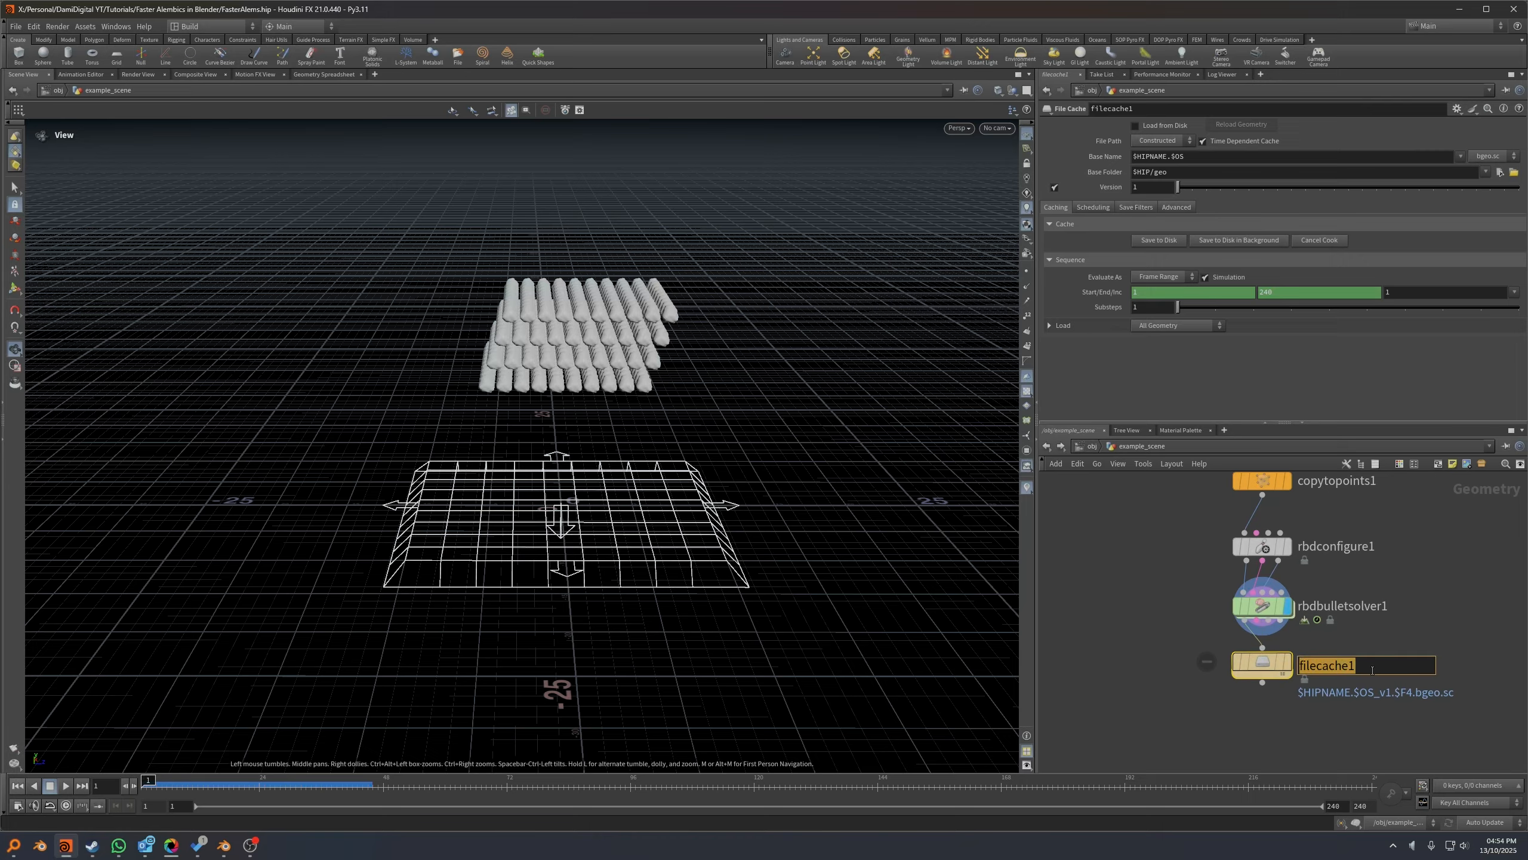
type("falling_rocks")
key("Return")
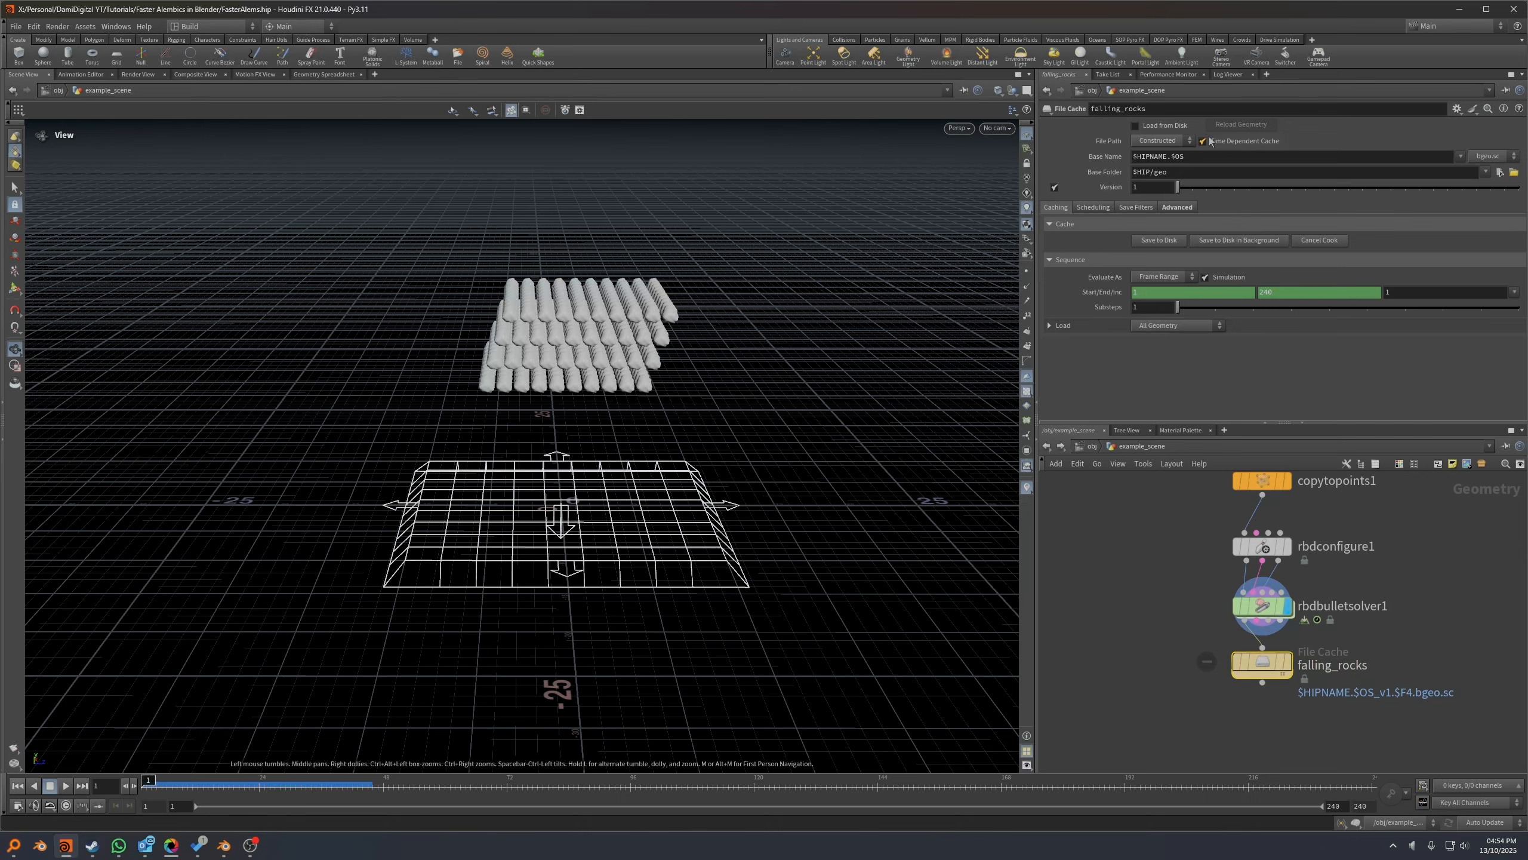
Save the falling_rocks cache to disk and play back its displayed result, returning to the first frame.
left_click(1159, 240)
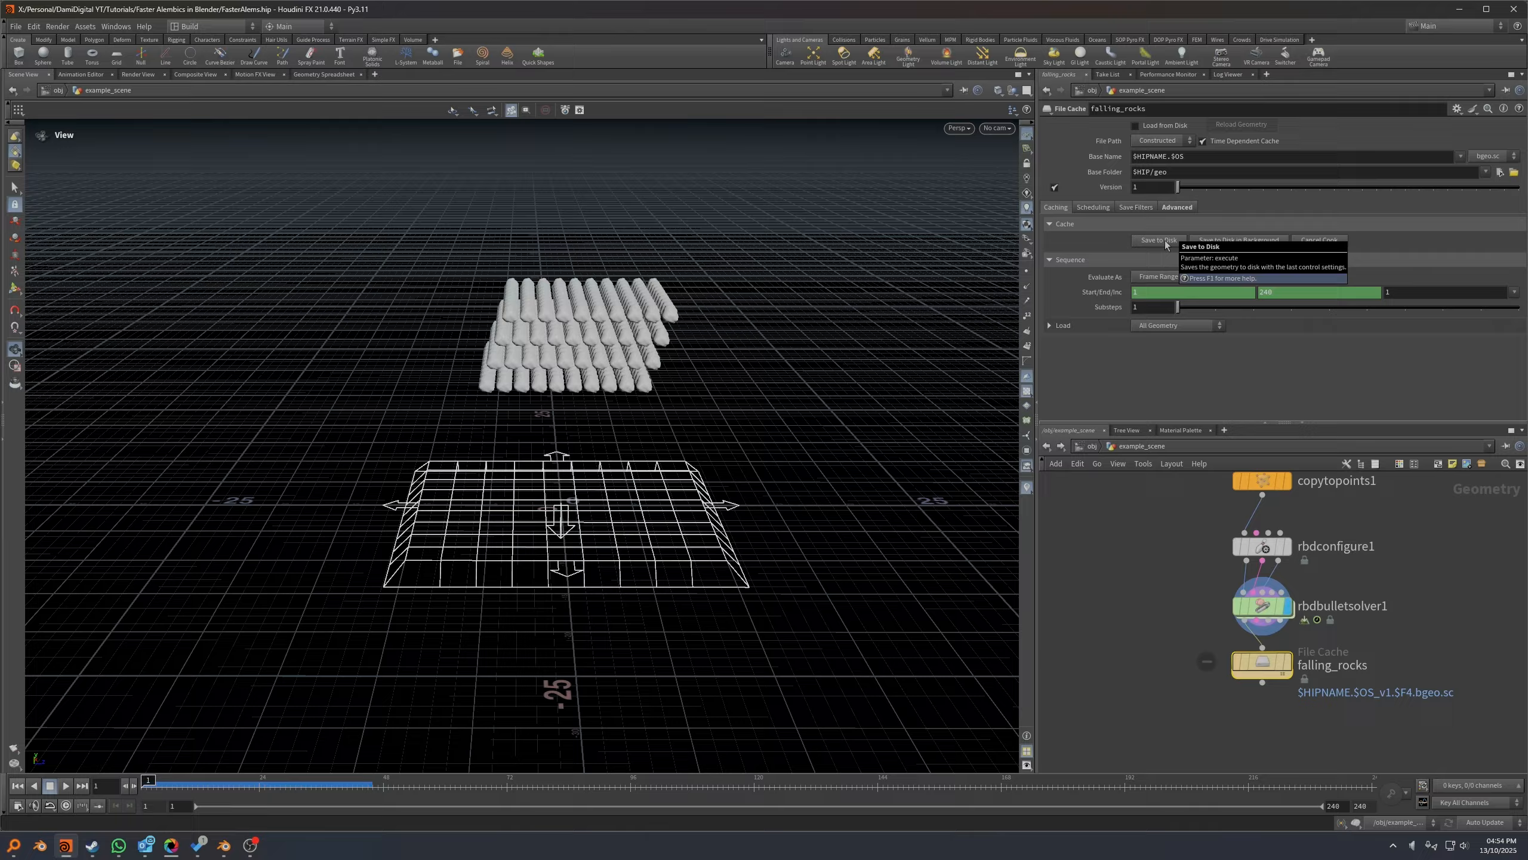
left_click(1289, 660)
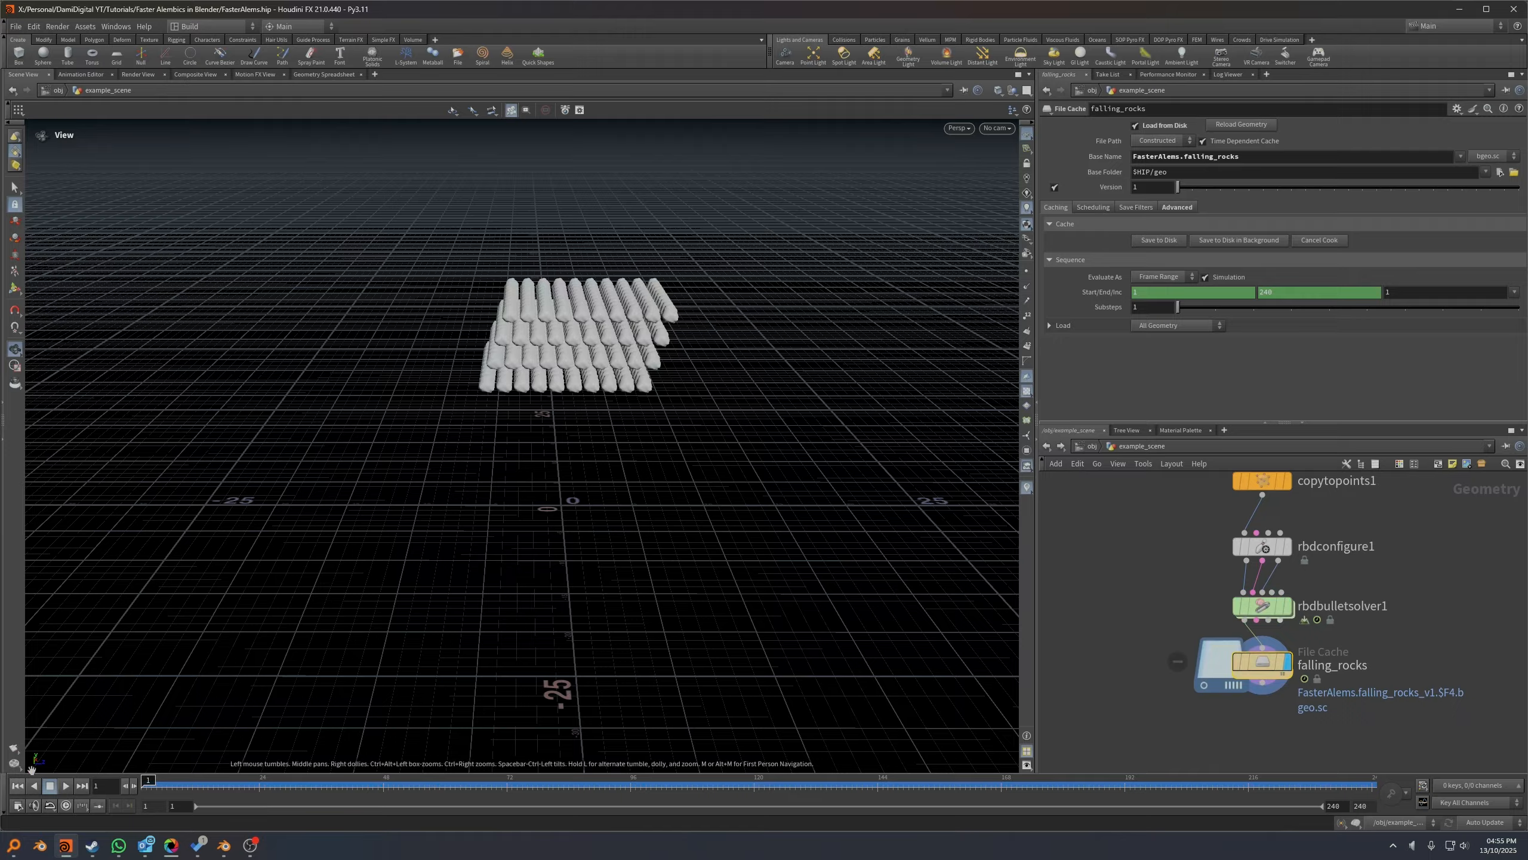
left_click(67, 786)
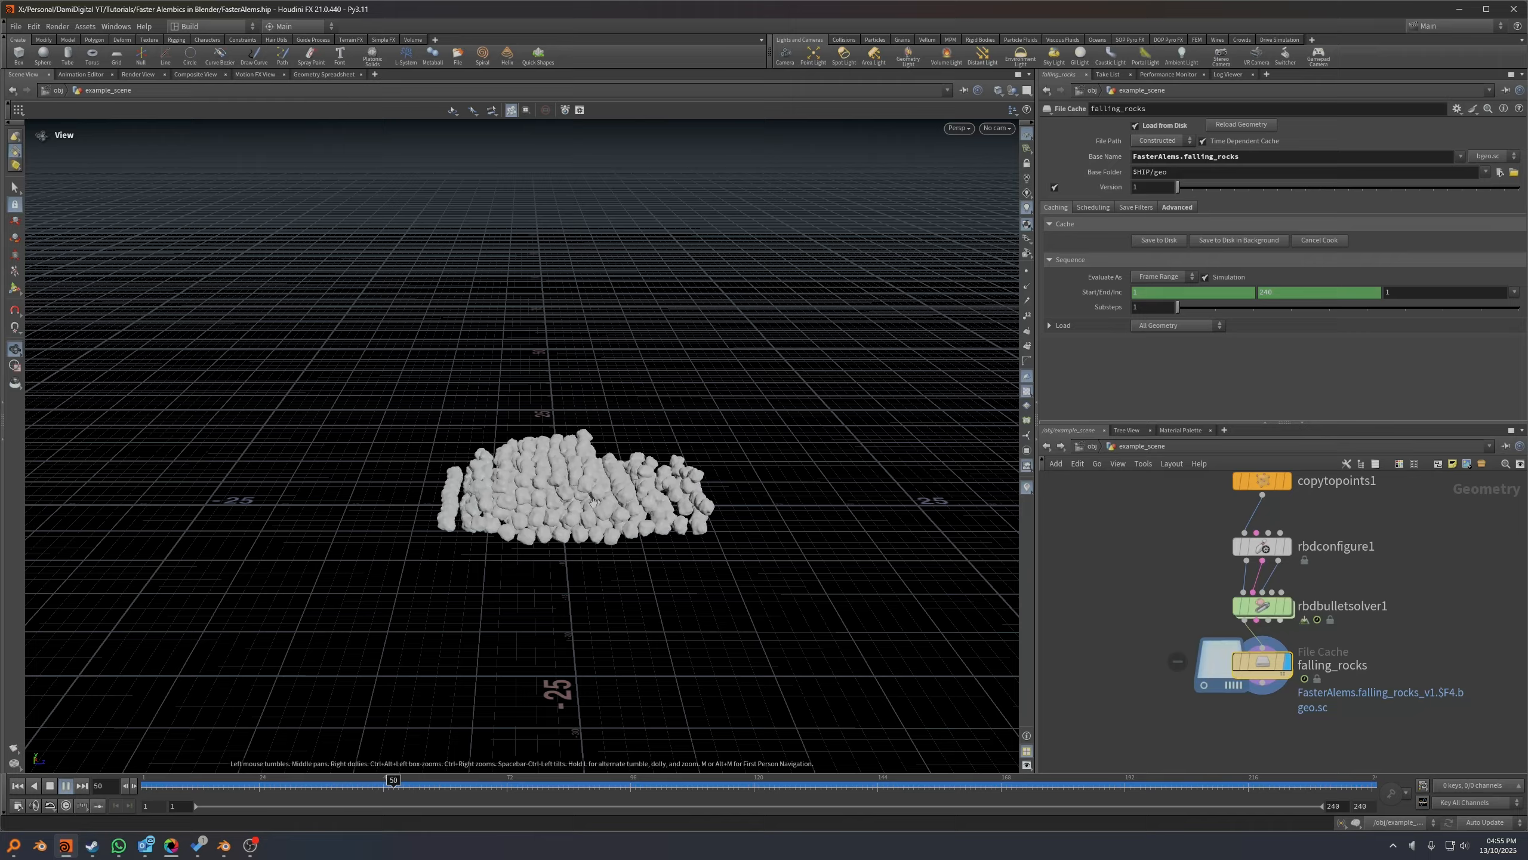
left_click_drag(443, 590, 583, 545)
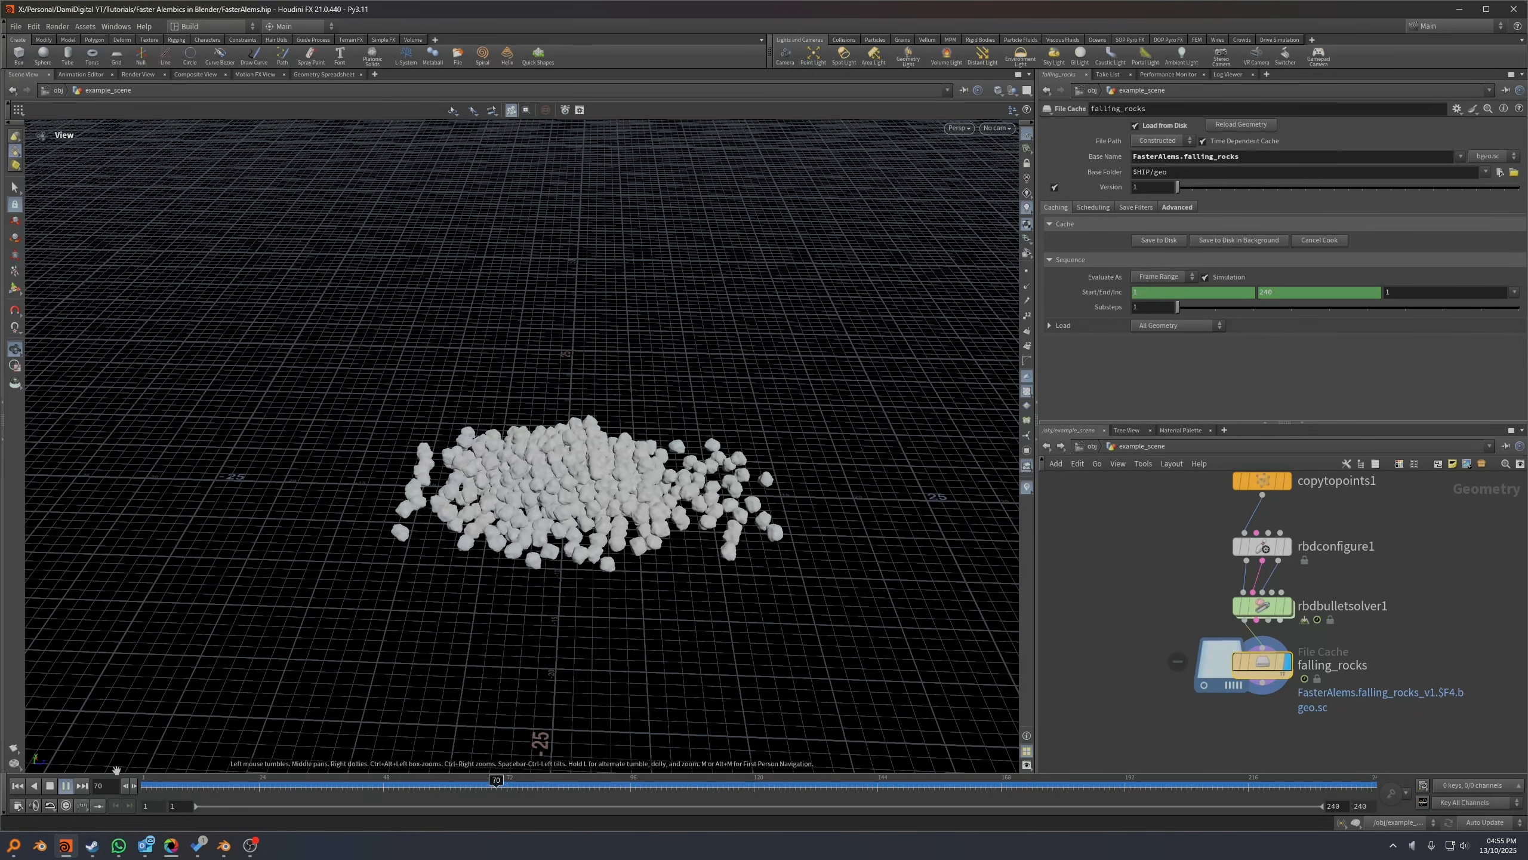
left_click(17, 785)
scroll(550, 440, "up", 5)
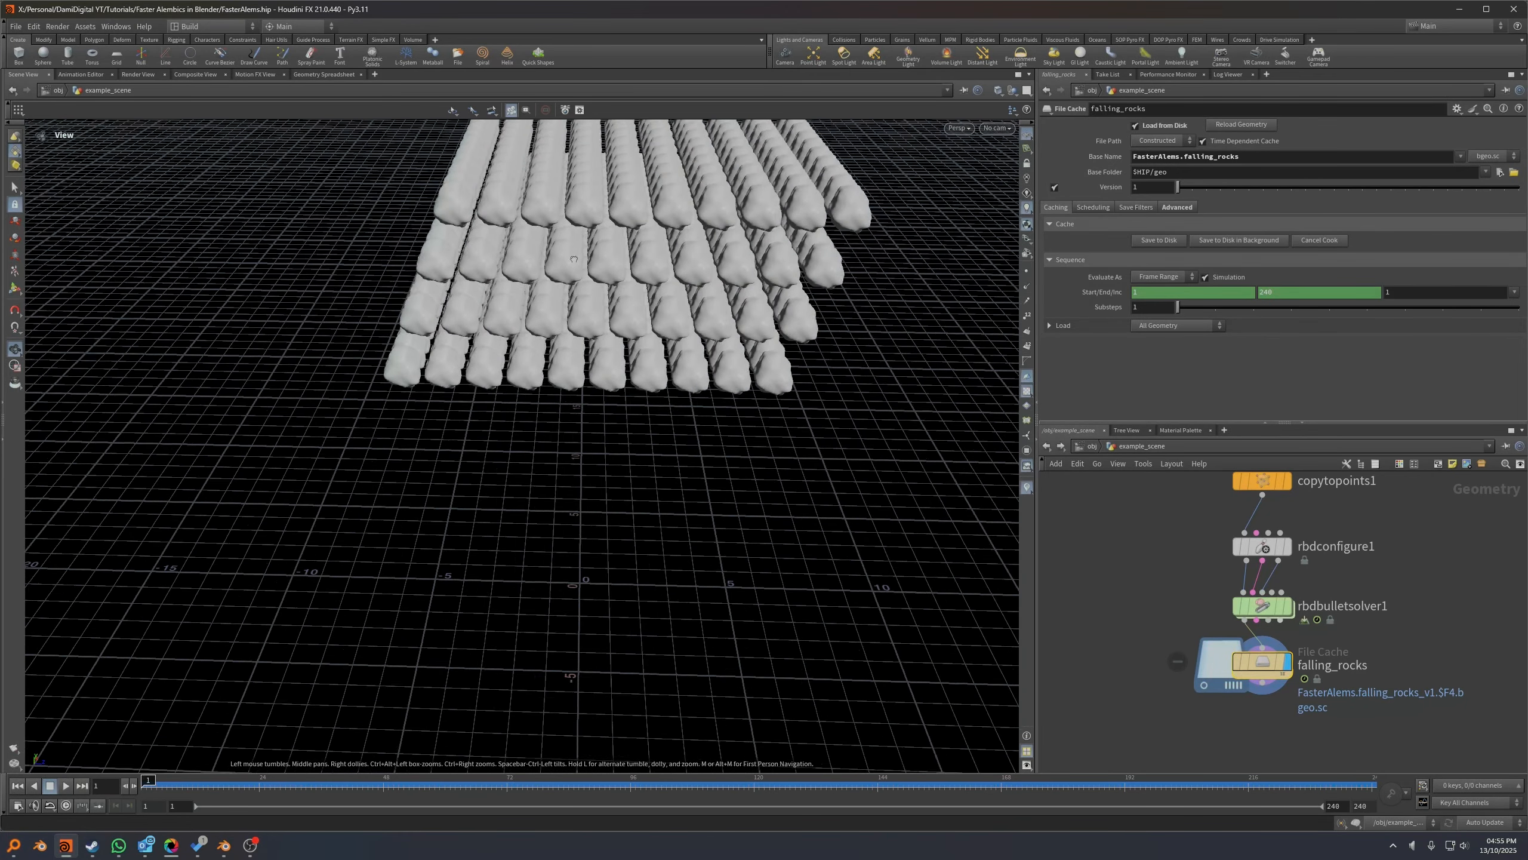
left_click_drag(549, 440, 740, 422)
scroll(696, 417, "down", 4)
Add a ROP Alembic Output node connected below the falling_rocks cache.
middle_click_drag(1284, 730, 1262, 604)
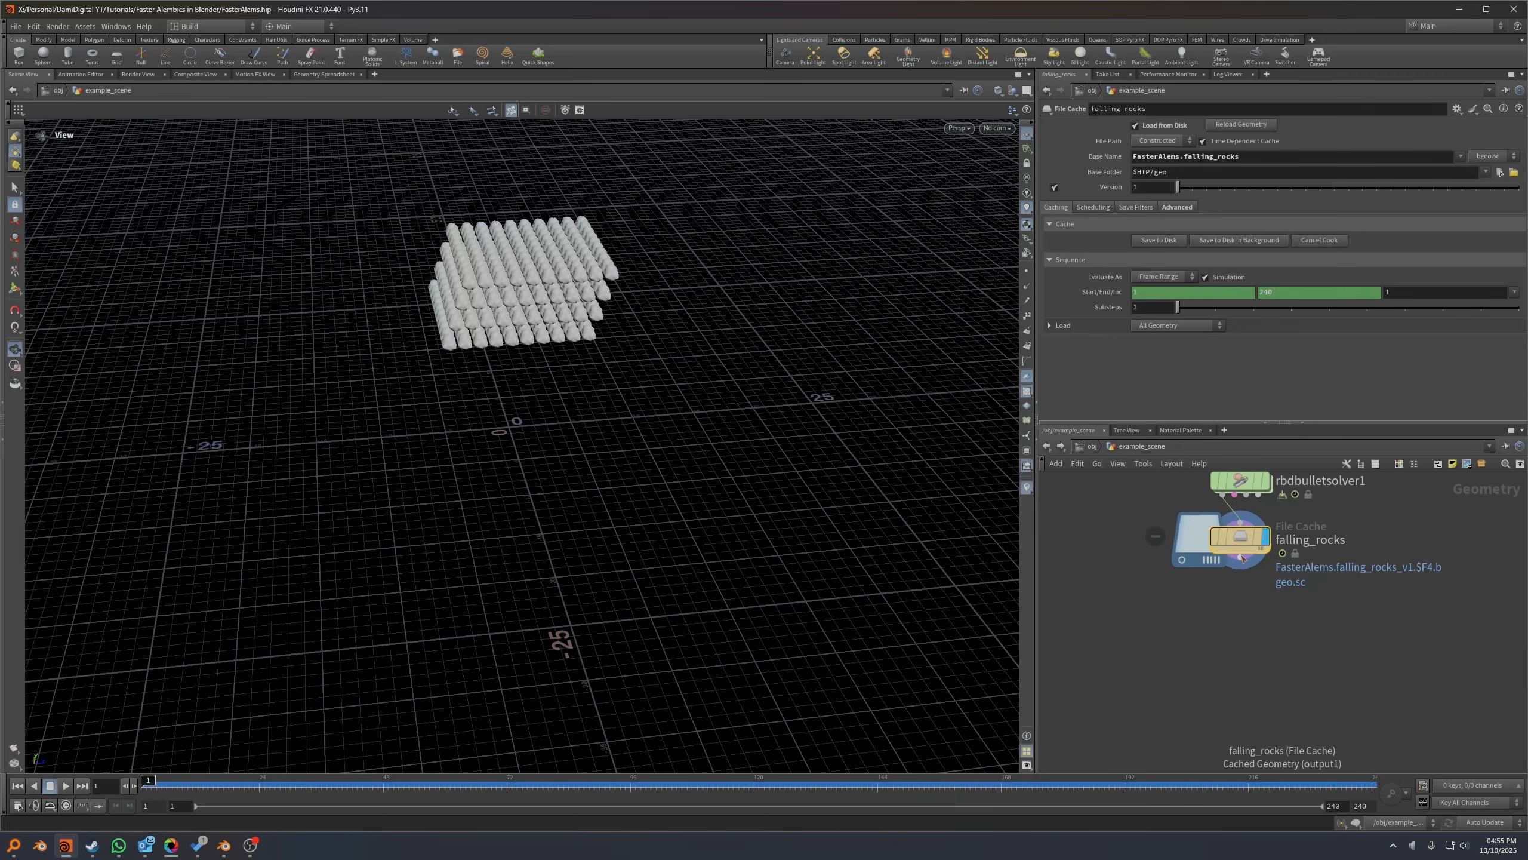
key("Tab")
type("rop")
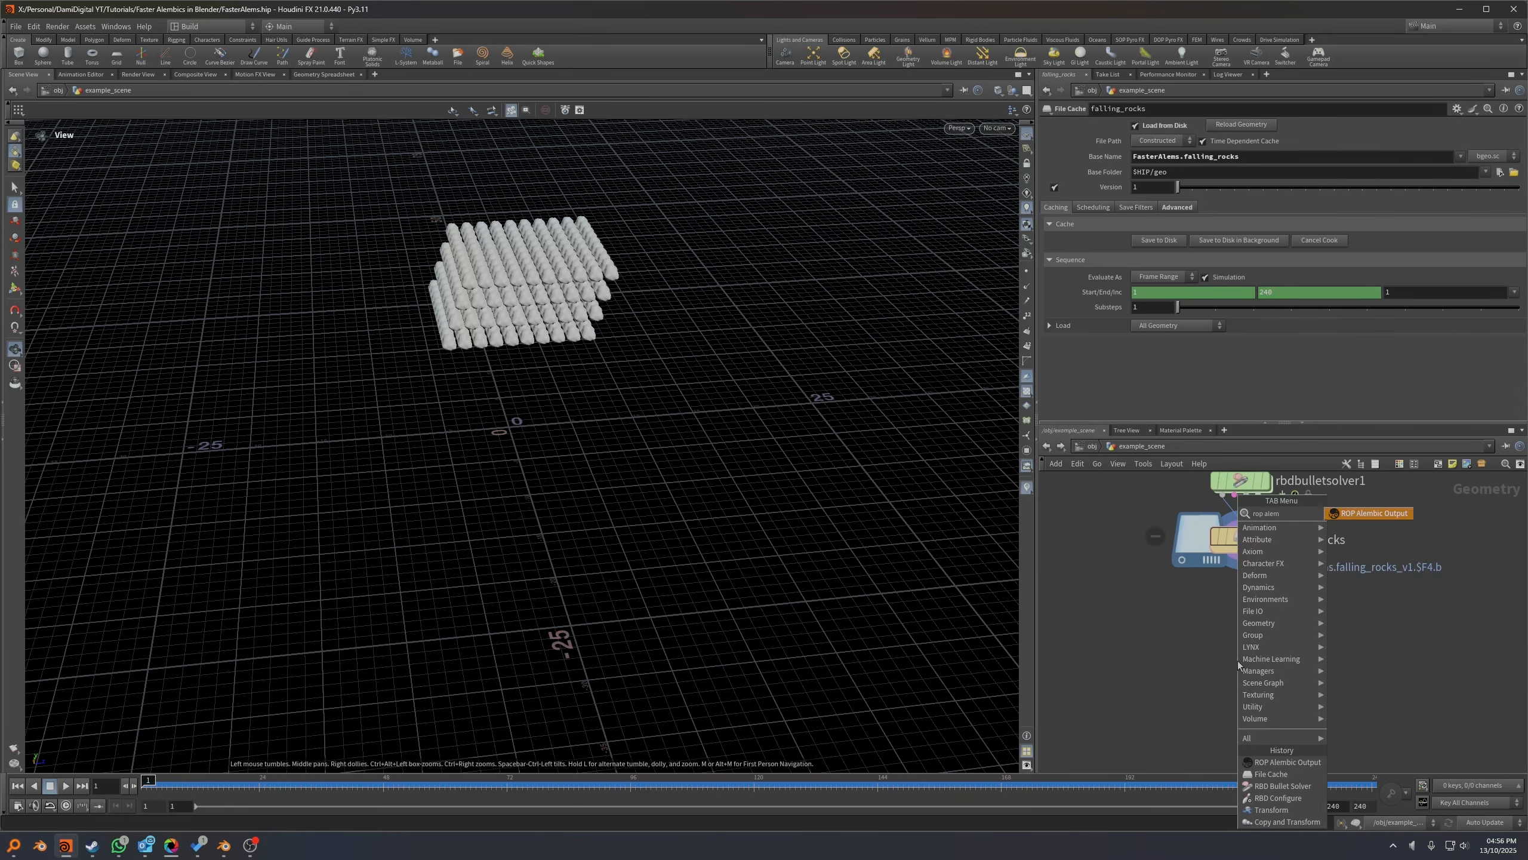
key("Return")
left_click(1225, 641)
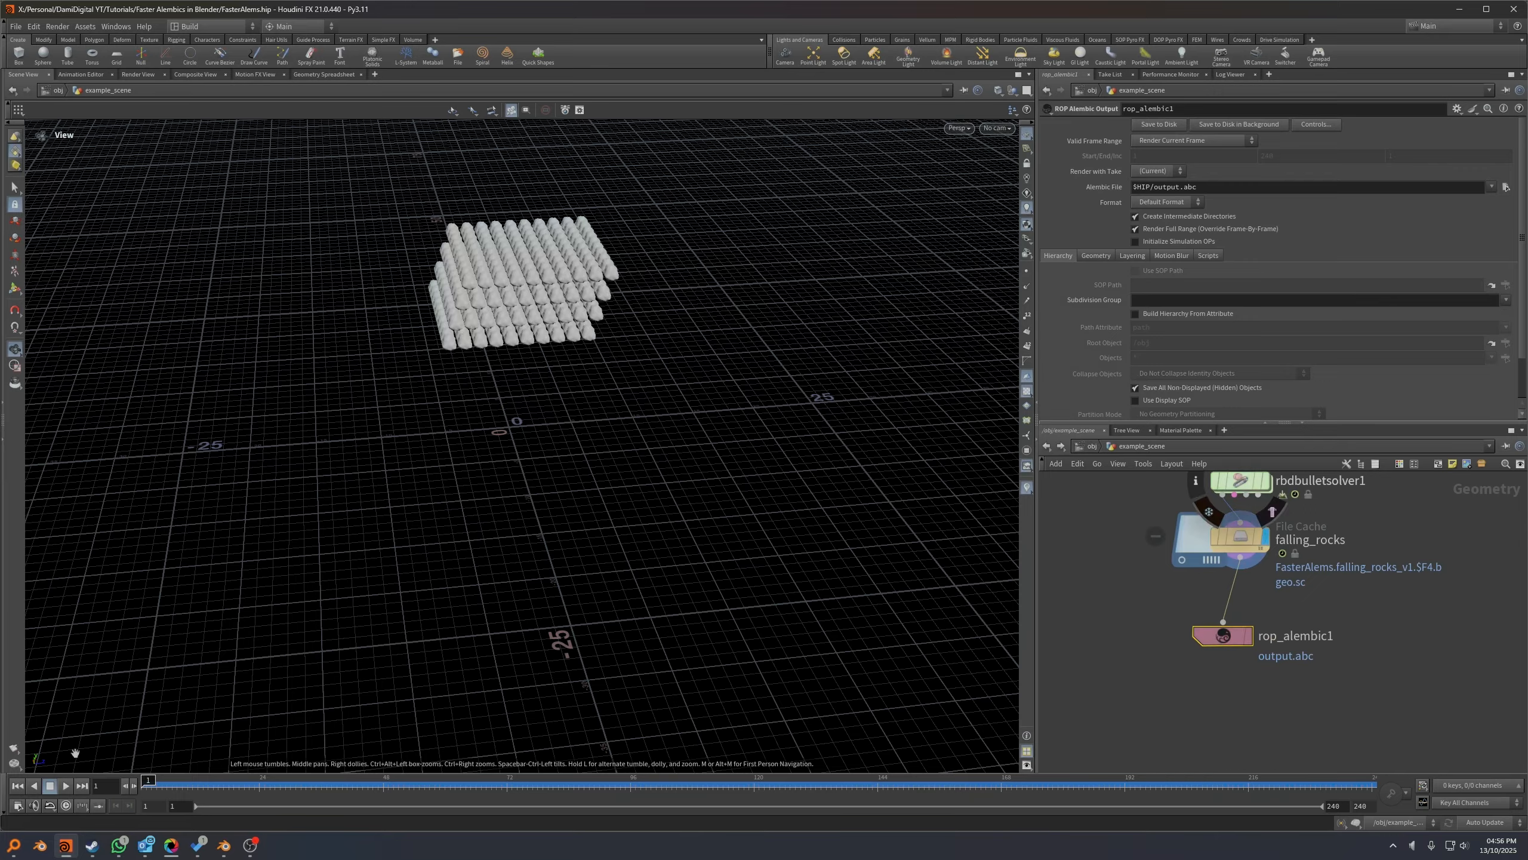
Set the Alembic output file of rop_alembic1 to fallingrocks.abc in the $HIP folder.
left_click(1507, 186)
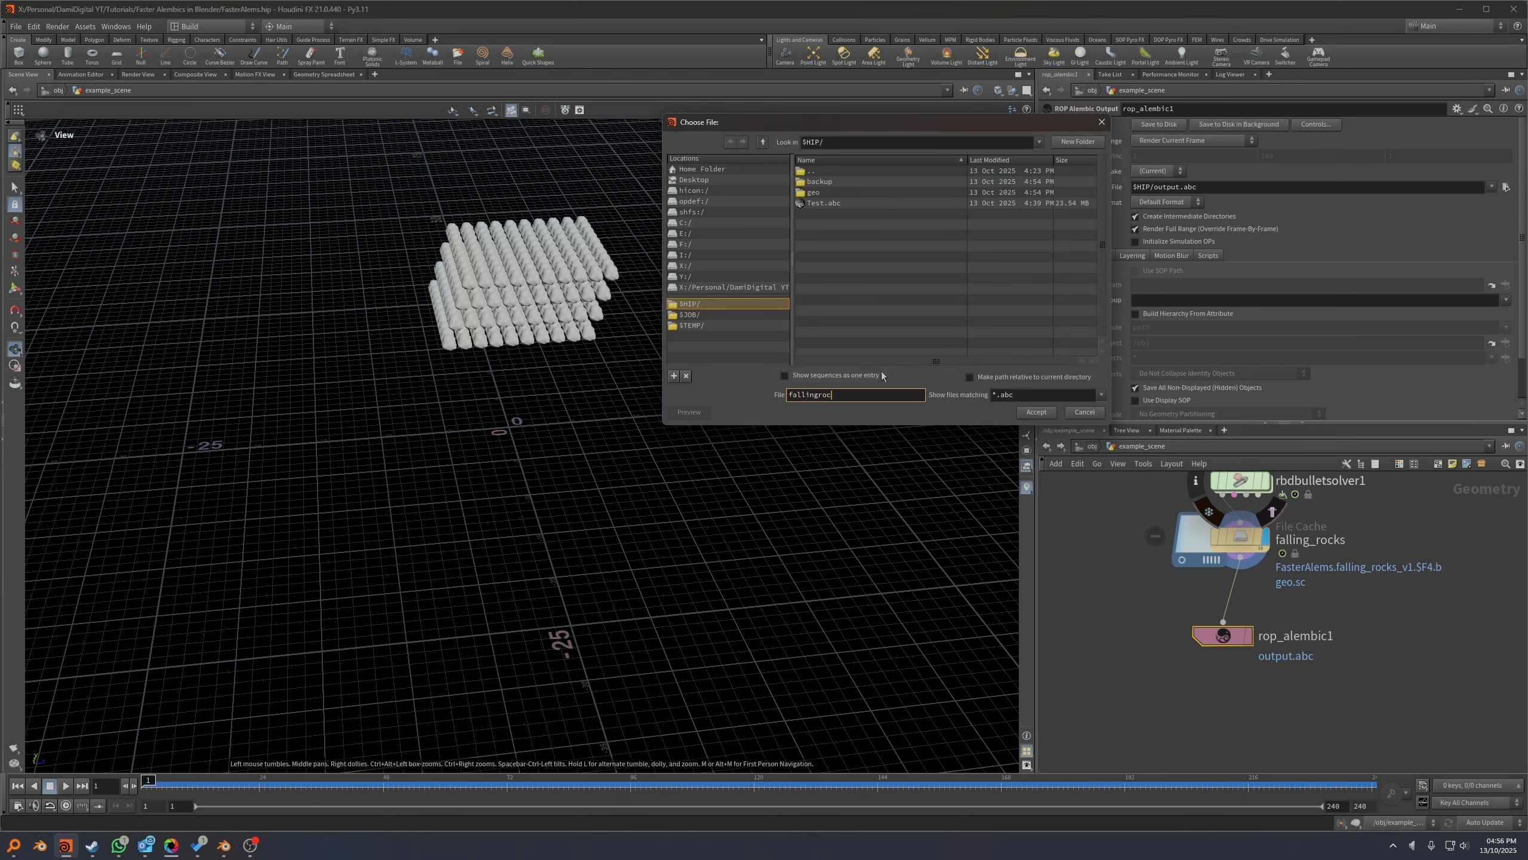
type("fallingrocks.abc")
key("Return")
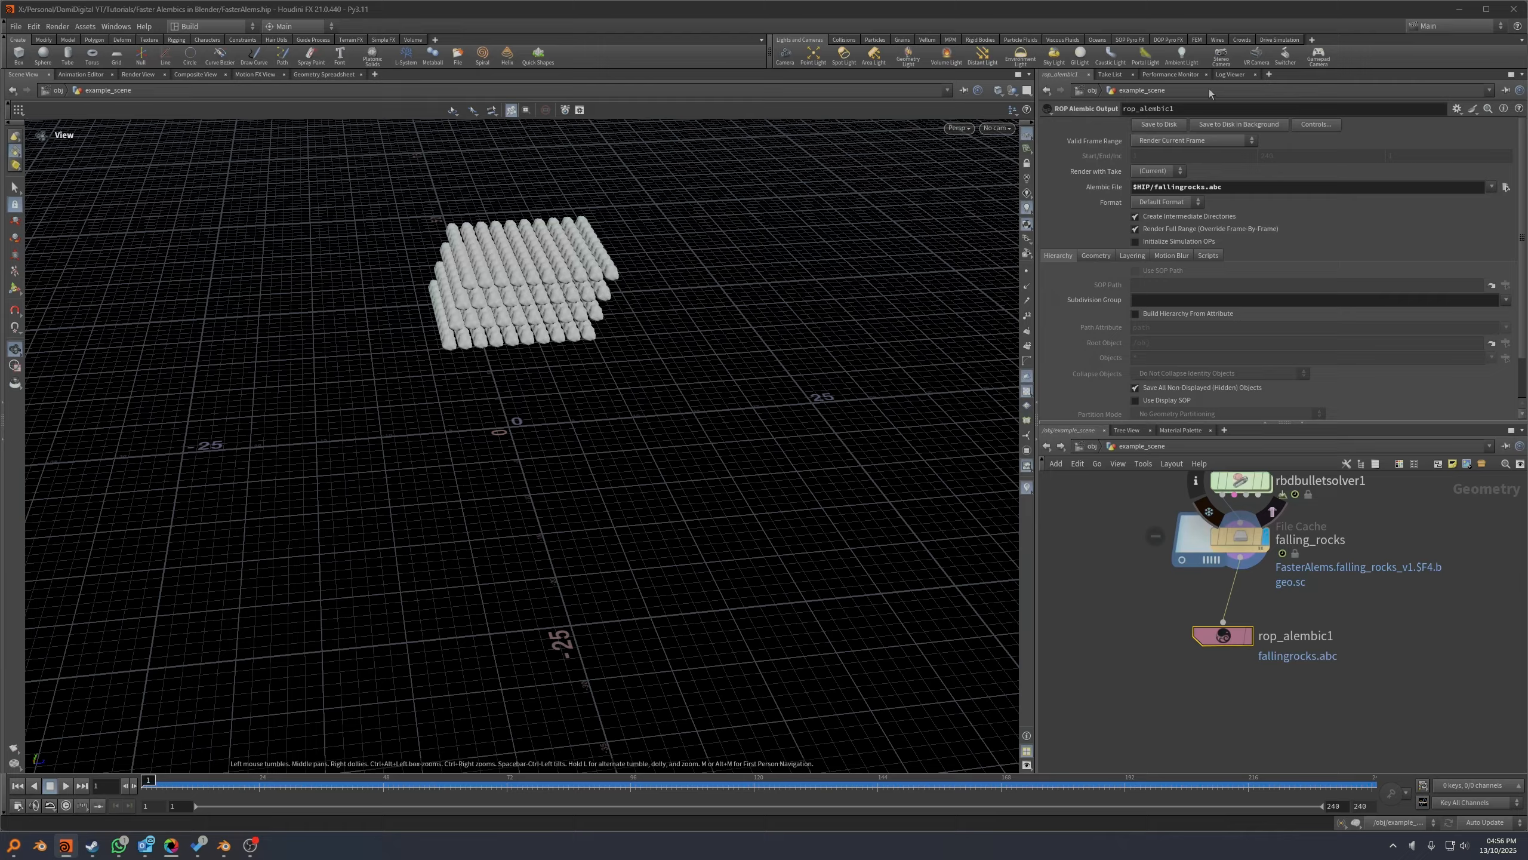
left_click(1237, 186)
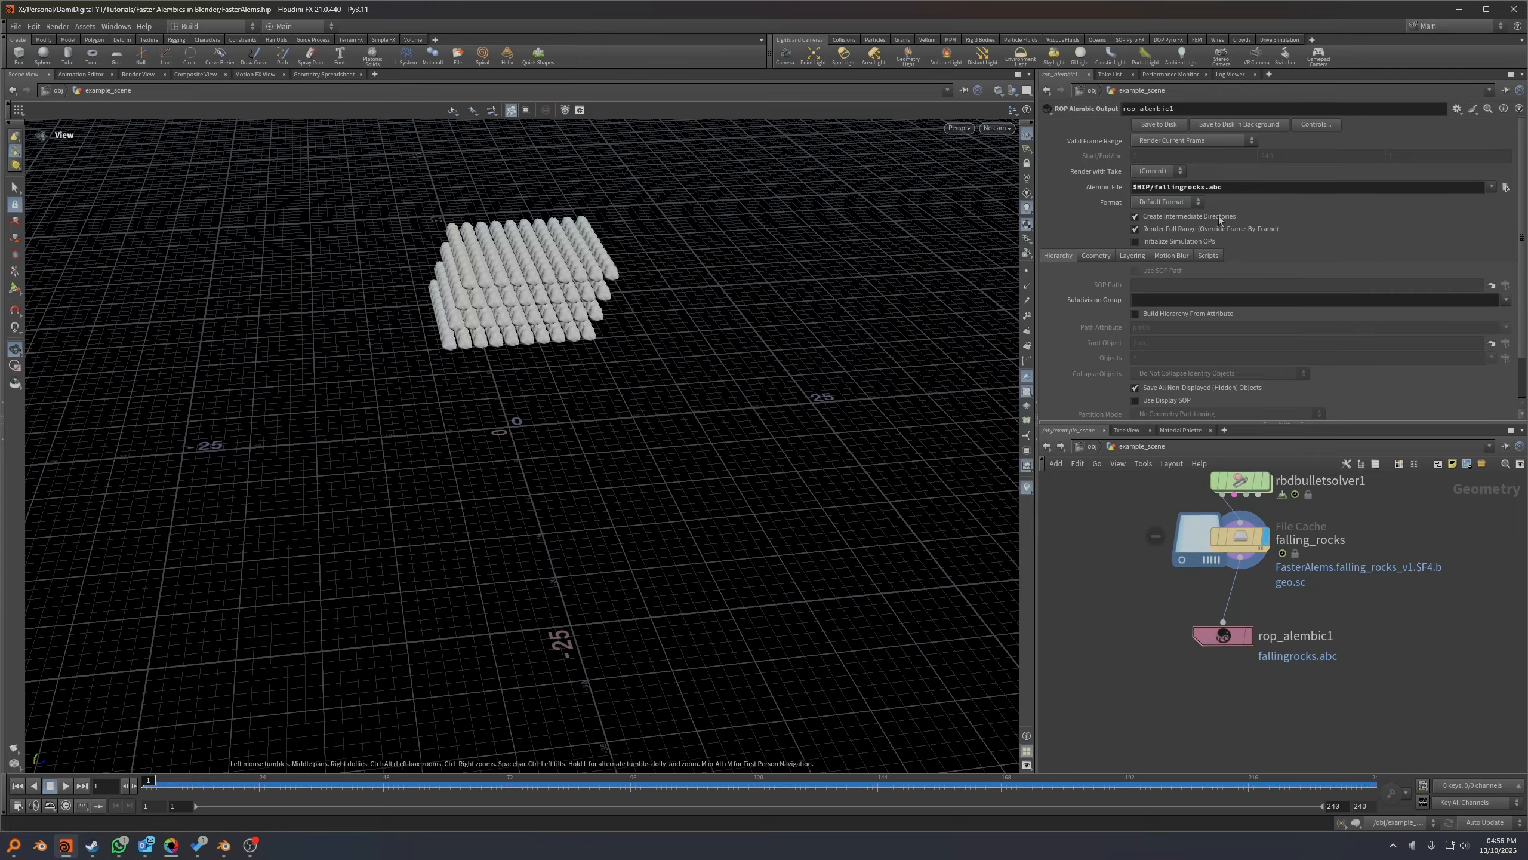
Save the scene, export the Alembic to disk, and check the information on the rop_alembic1 node.
key("ctrl+s")
left_click(1172, 129)
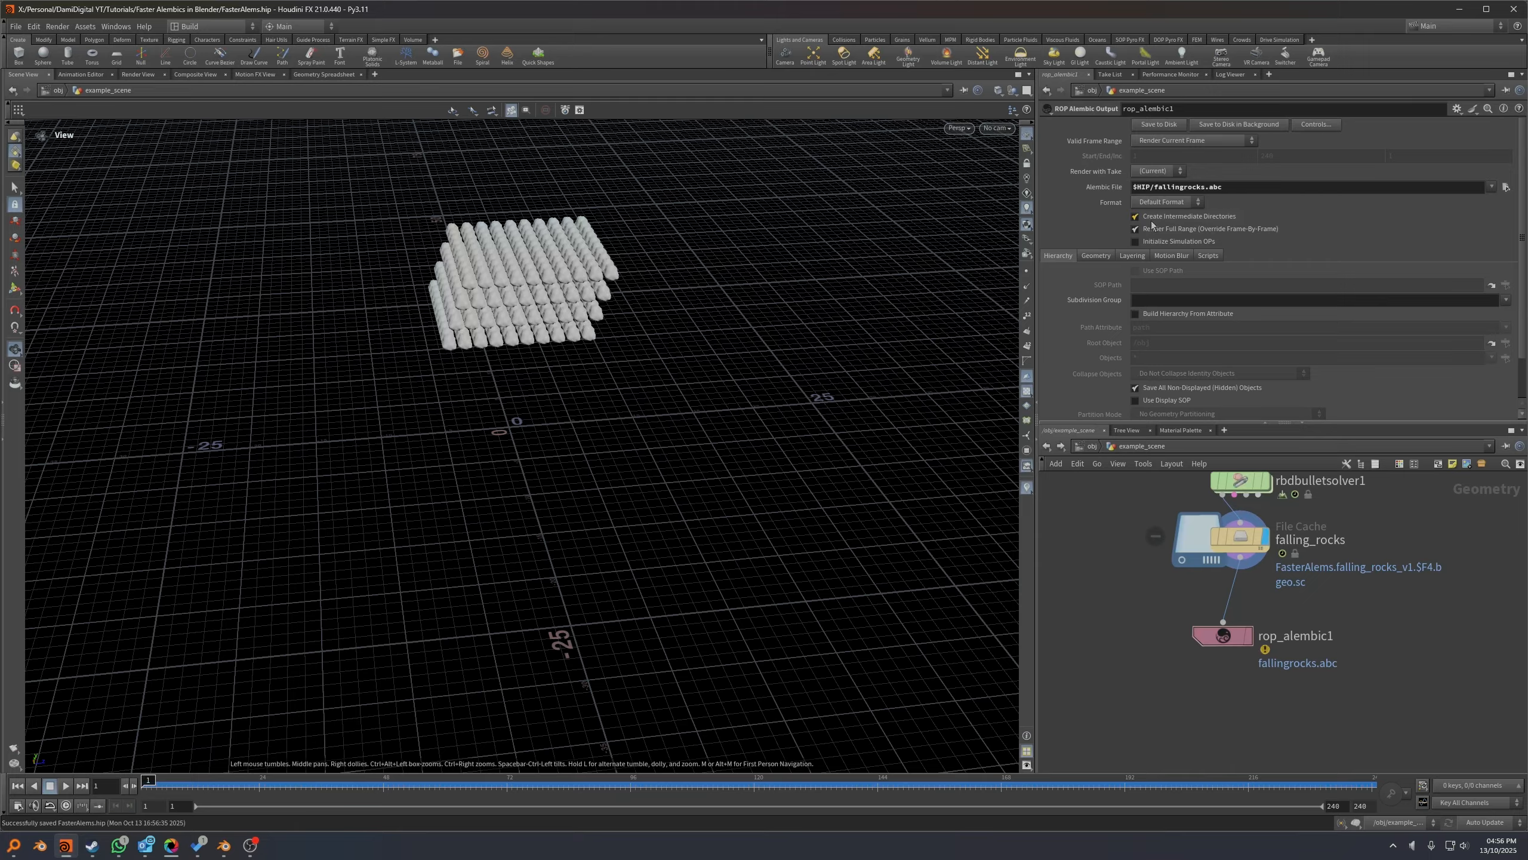
middle_click(1209, 638)
left_click_drag(1223, 641, 1249, 662)
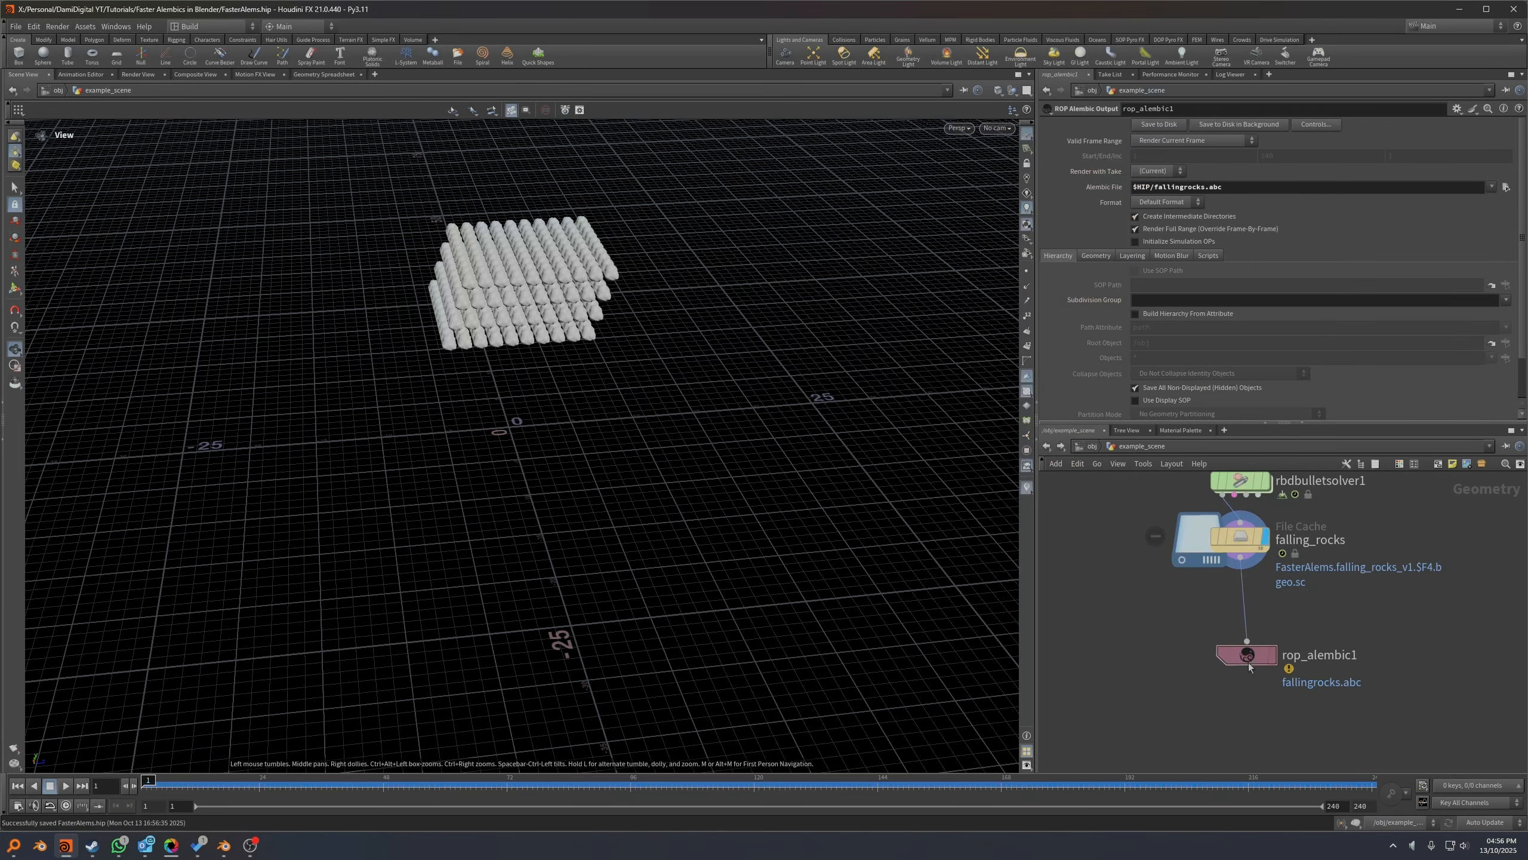
Insert an Unpack node between falling_rocks and rop_alembic1, and export the Alembic to disk again.
key("Tab")
type("unpack")
key("Return")
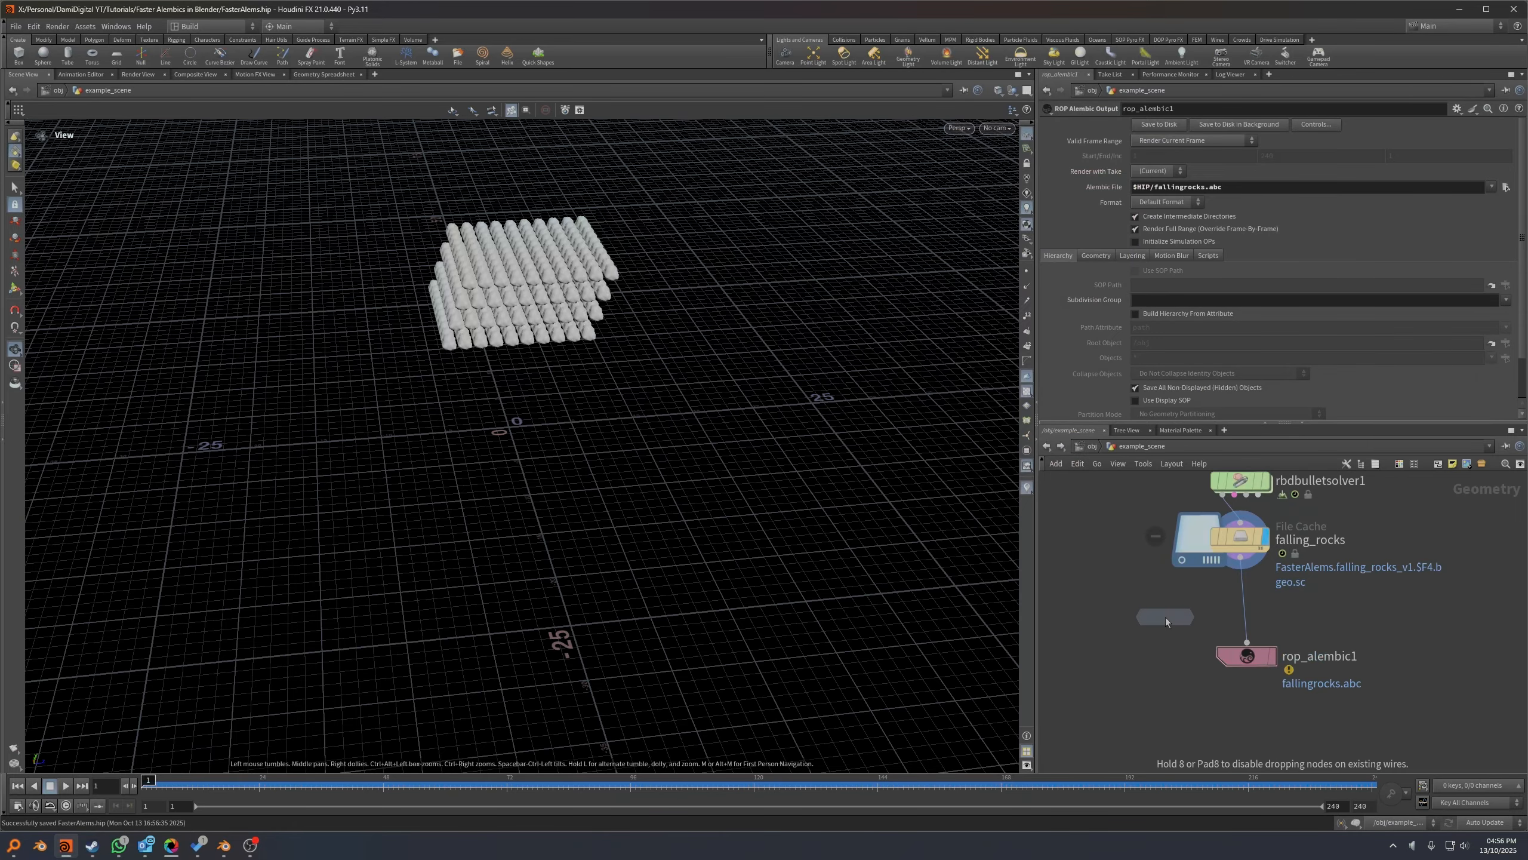
left_click(1165, 617)
left_click_drag(1165, 617, 1243, 603)
left_click(1240, 665)
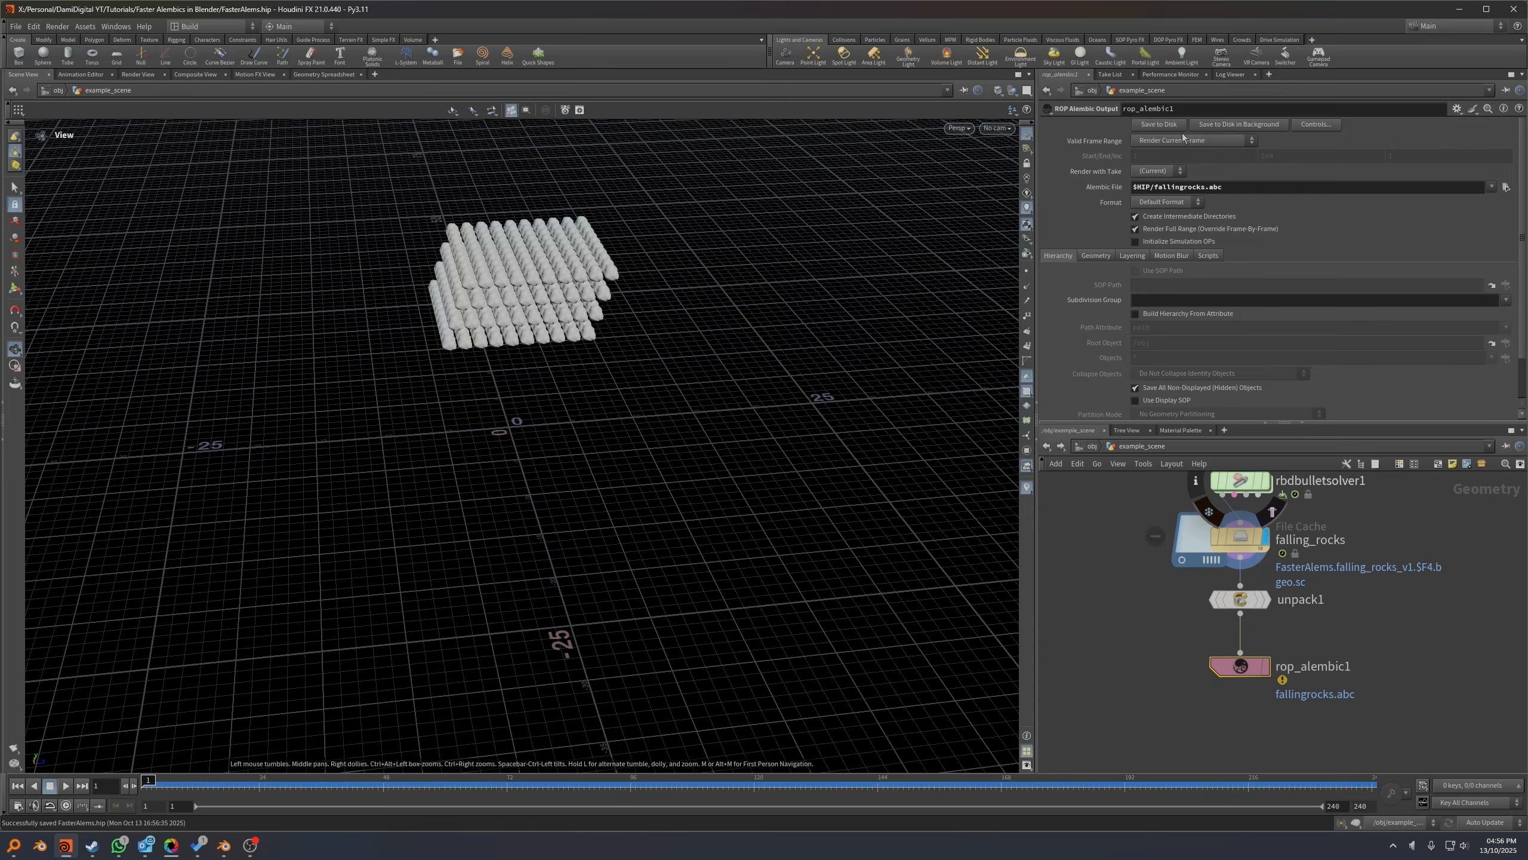
left_click_drag(1239, 674, 1240, 665)
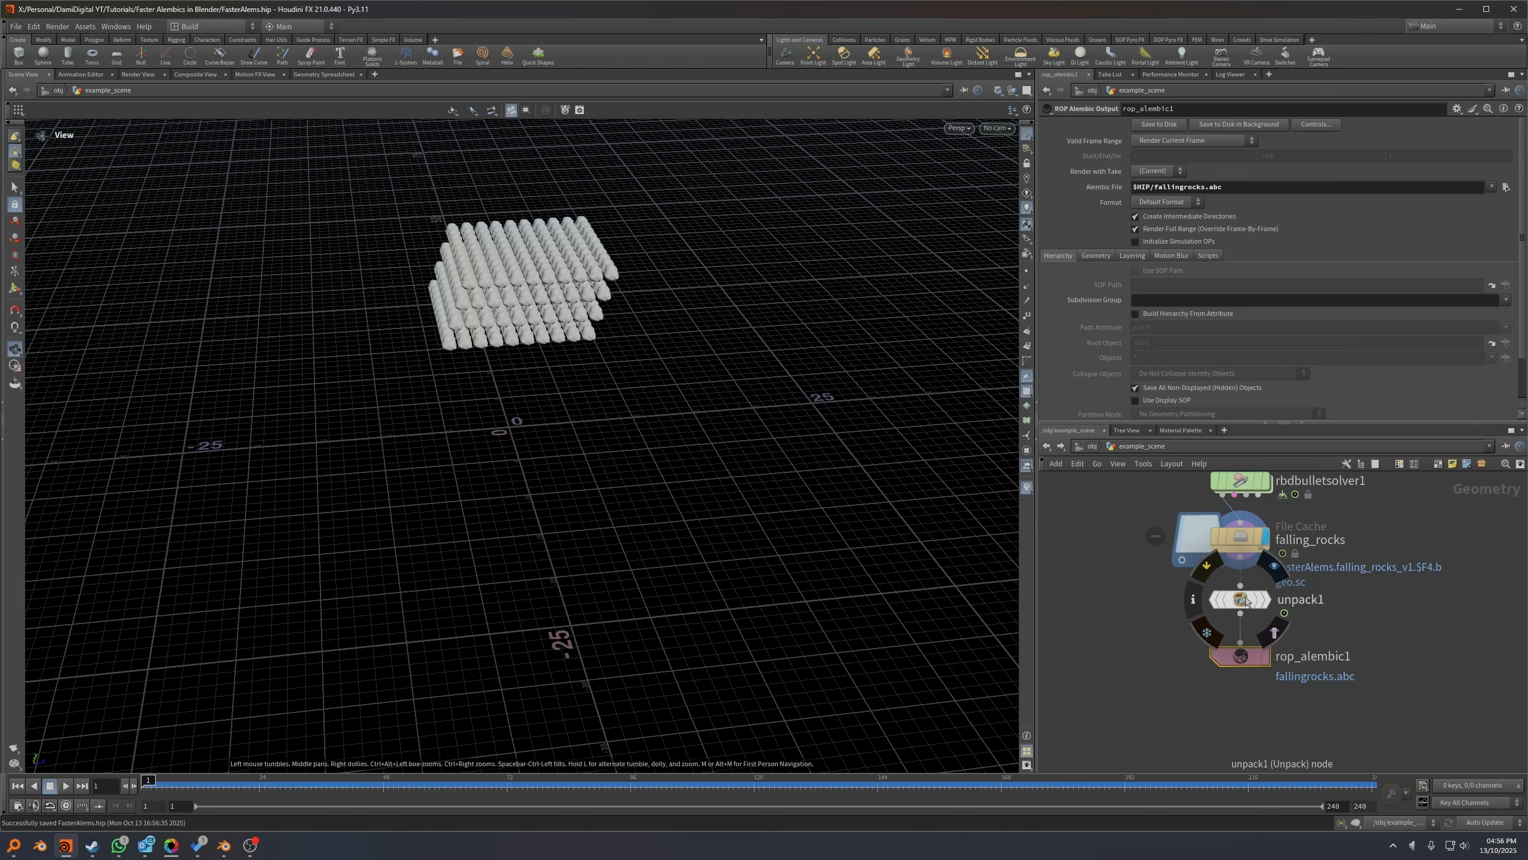
Switch to Blender, delete the old geo1 object, and return the timeline to the first frame.
scroll(1191, 691, "down", 2)
left_click(223, 845)
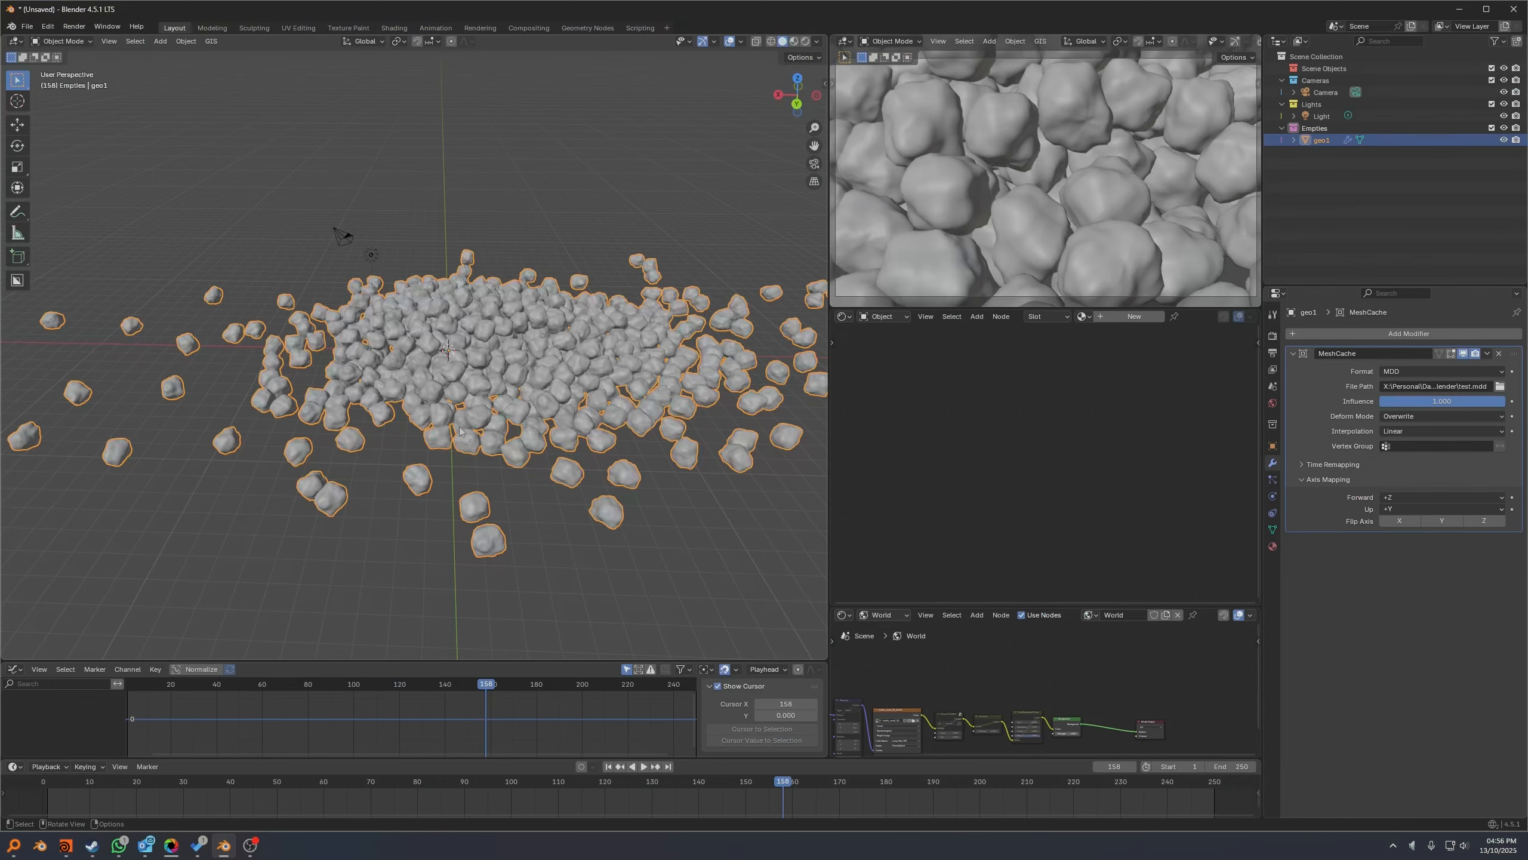
key("x")
left_click(457, 402)
left_click(608, 767)
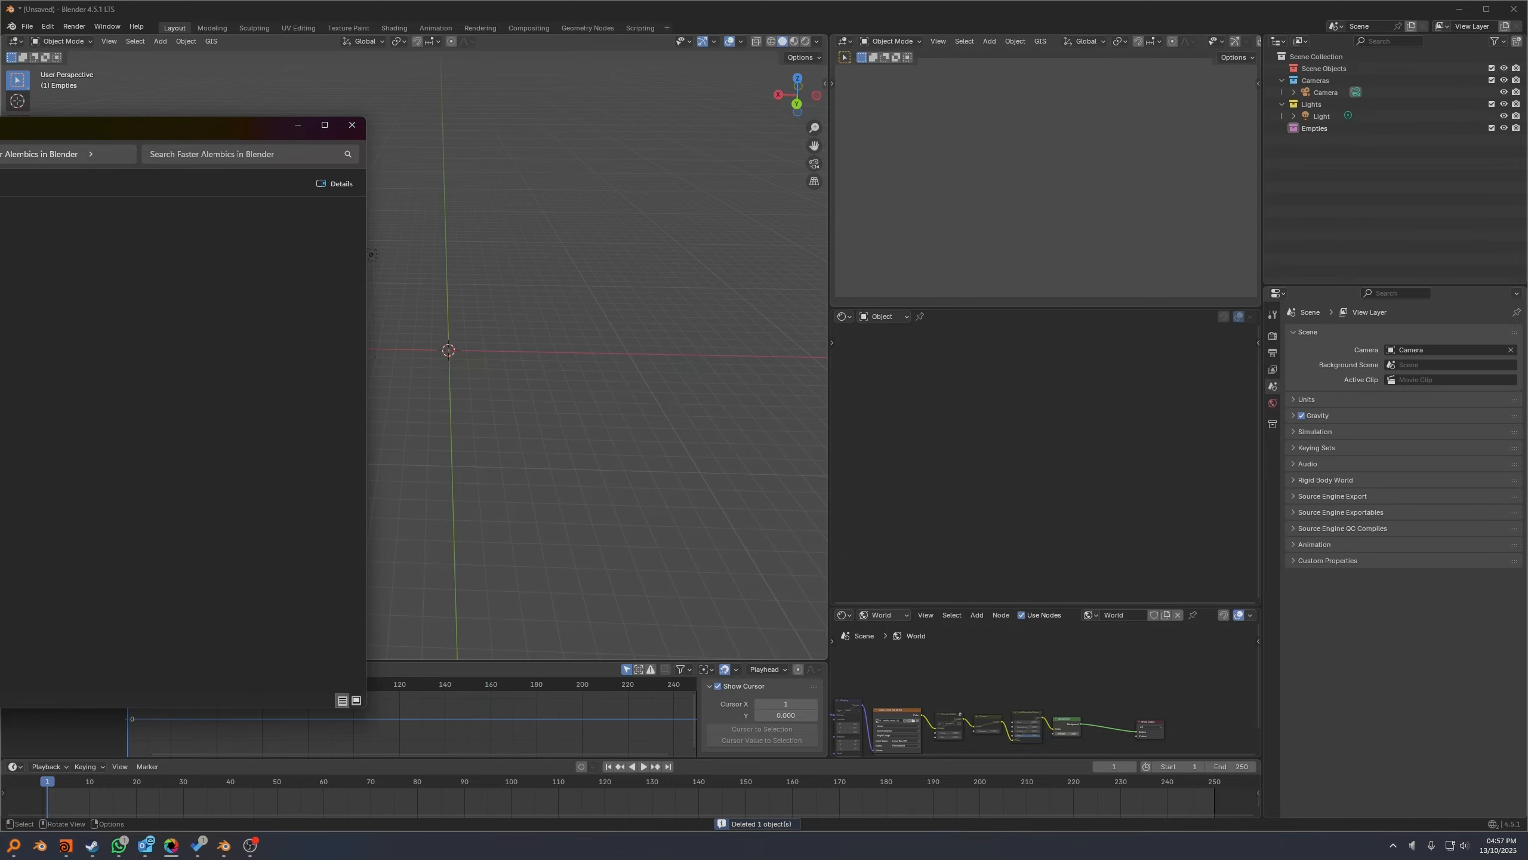
Bring fallingrocks.abc from the Faster Alembics in Blender folder into the viewport to open its Alembic import options.
left_click_drag(549, 312, 0, 326)
left_click_drag(0, 124, 682, 132)
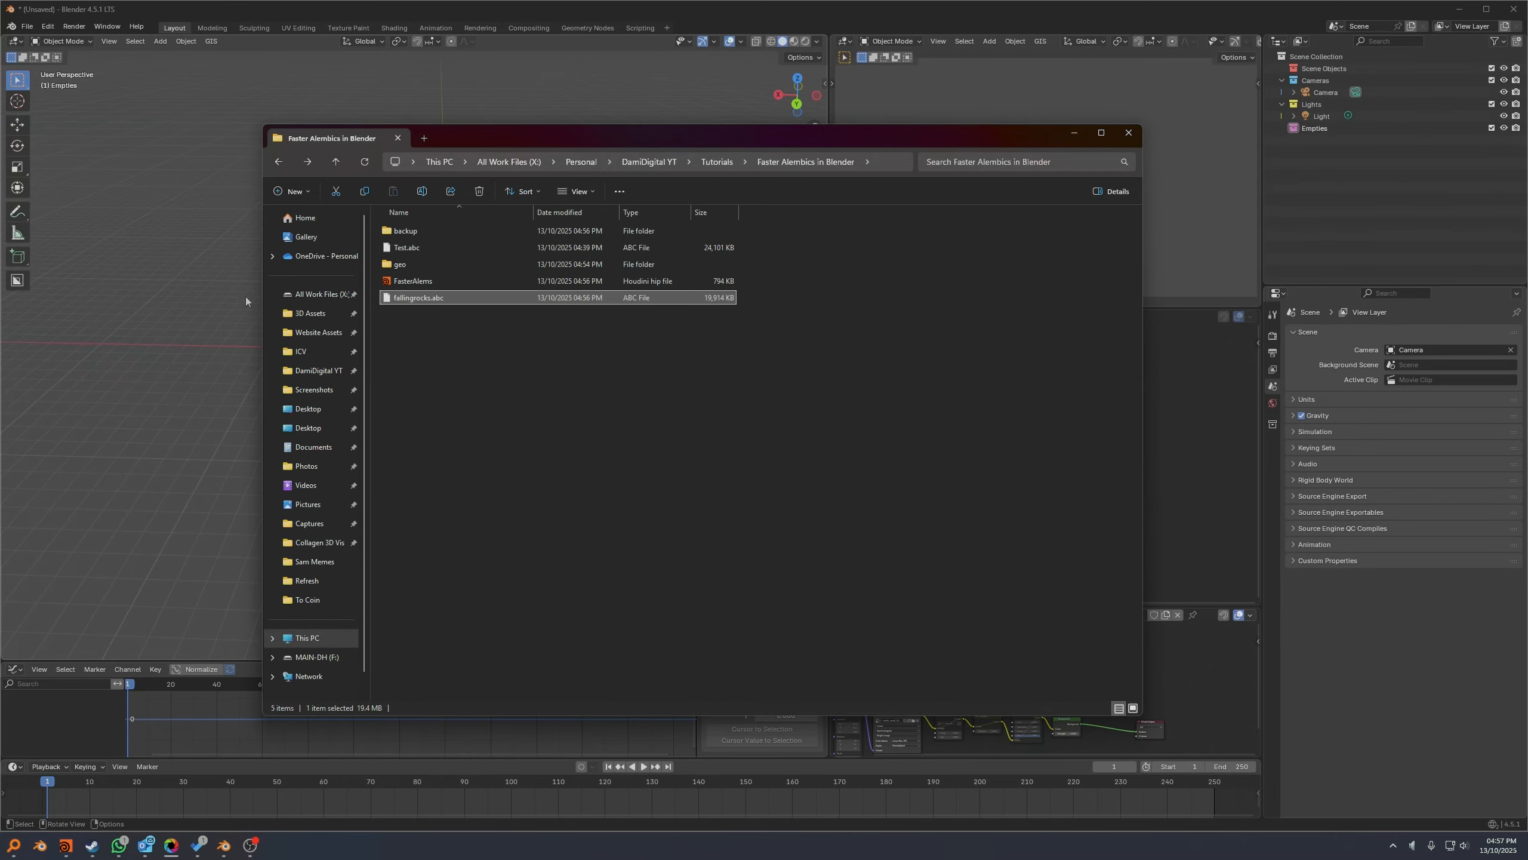
left_click_drag(483, 143, 526, 141)
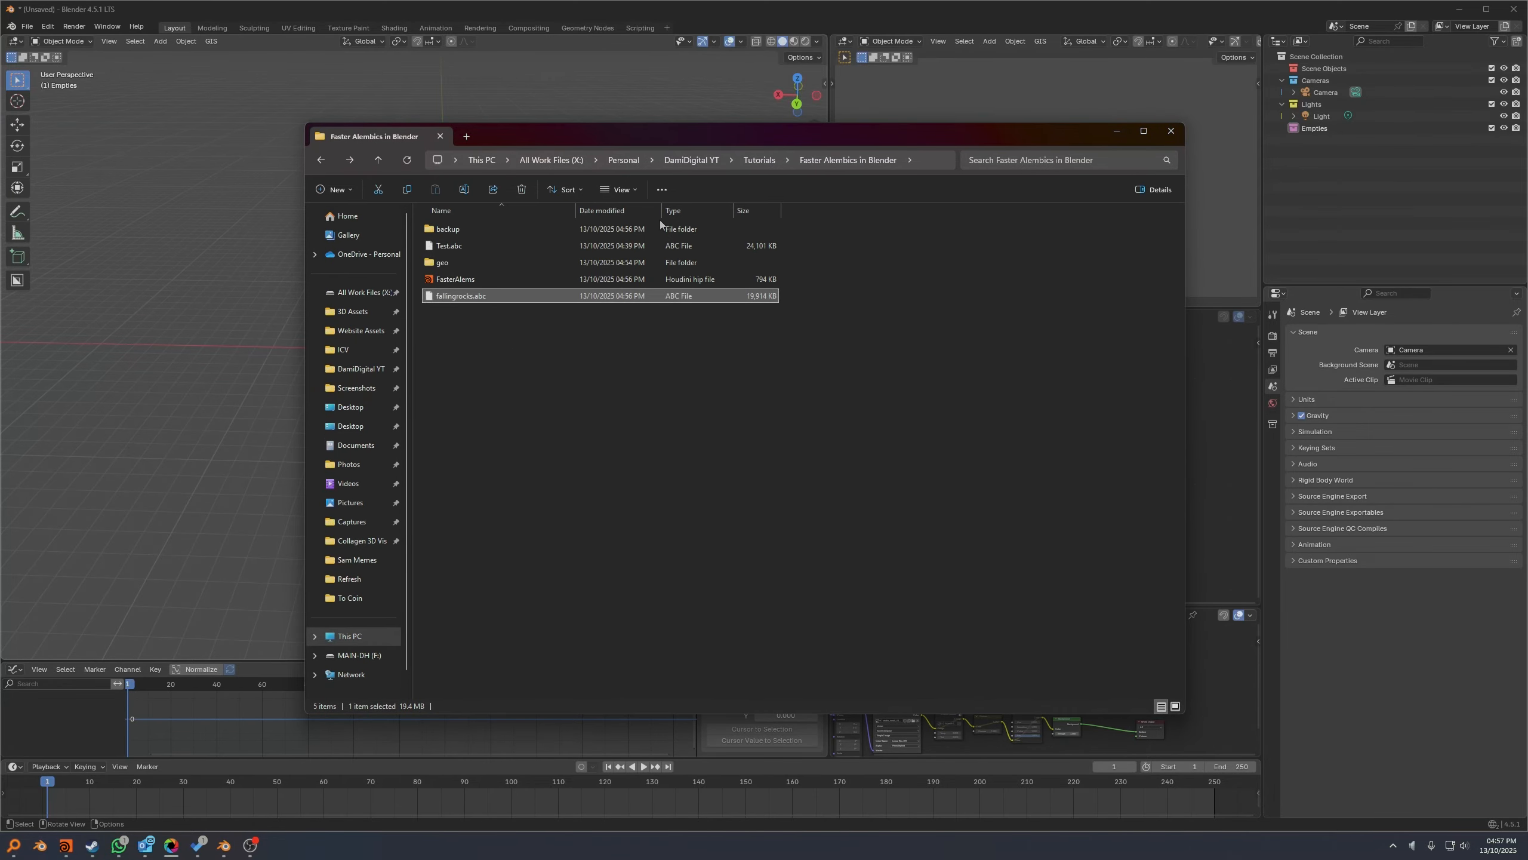
left_click(283, 108)
left_click(26, 25)
mouse_move(89, 196)
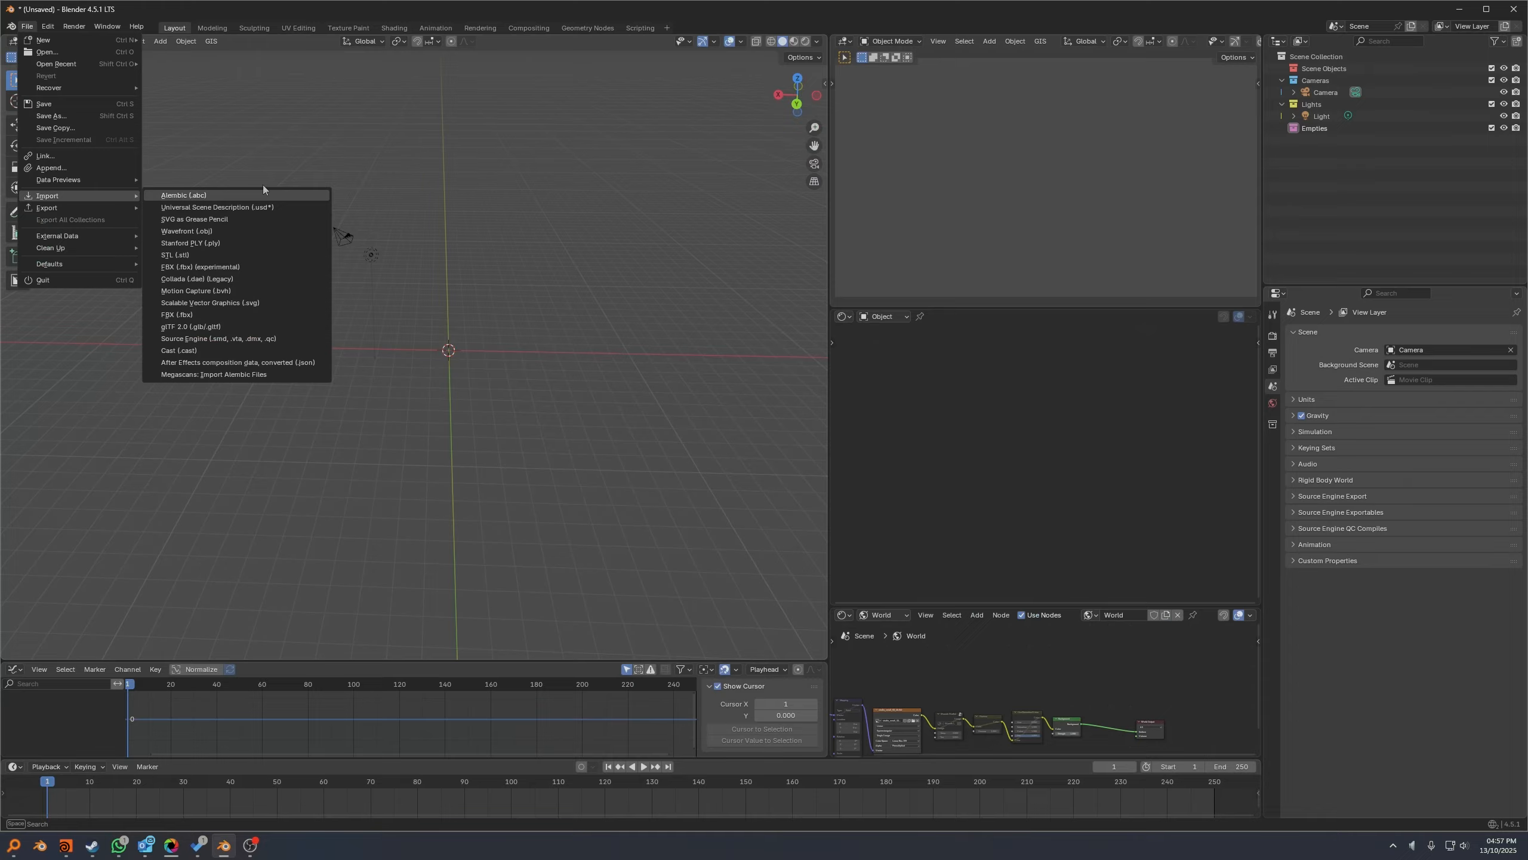
key("alt+Tab")
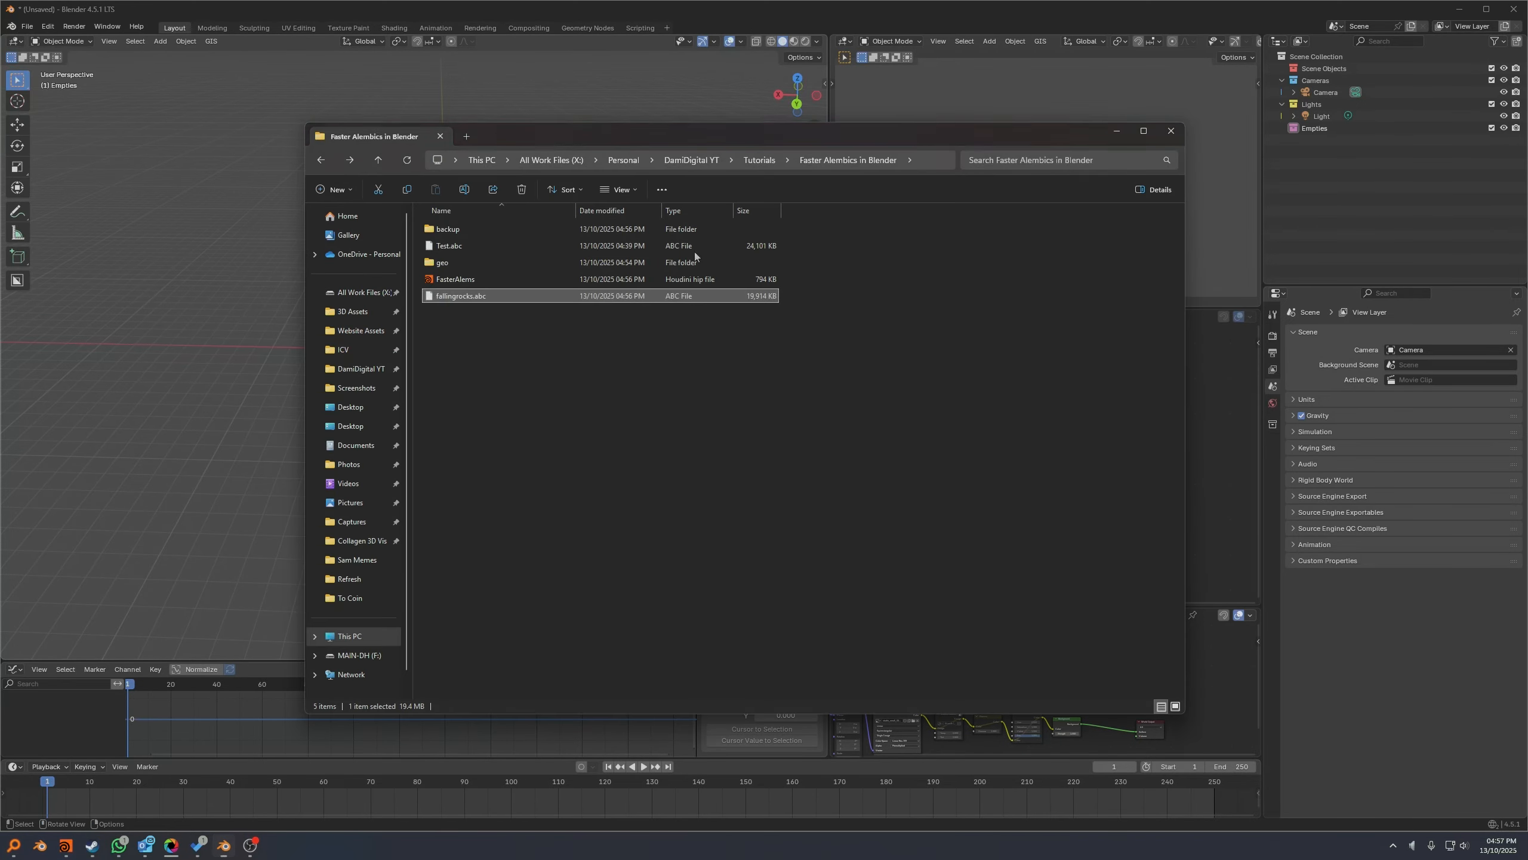
left_click_drag(466, 295, 196, 310)
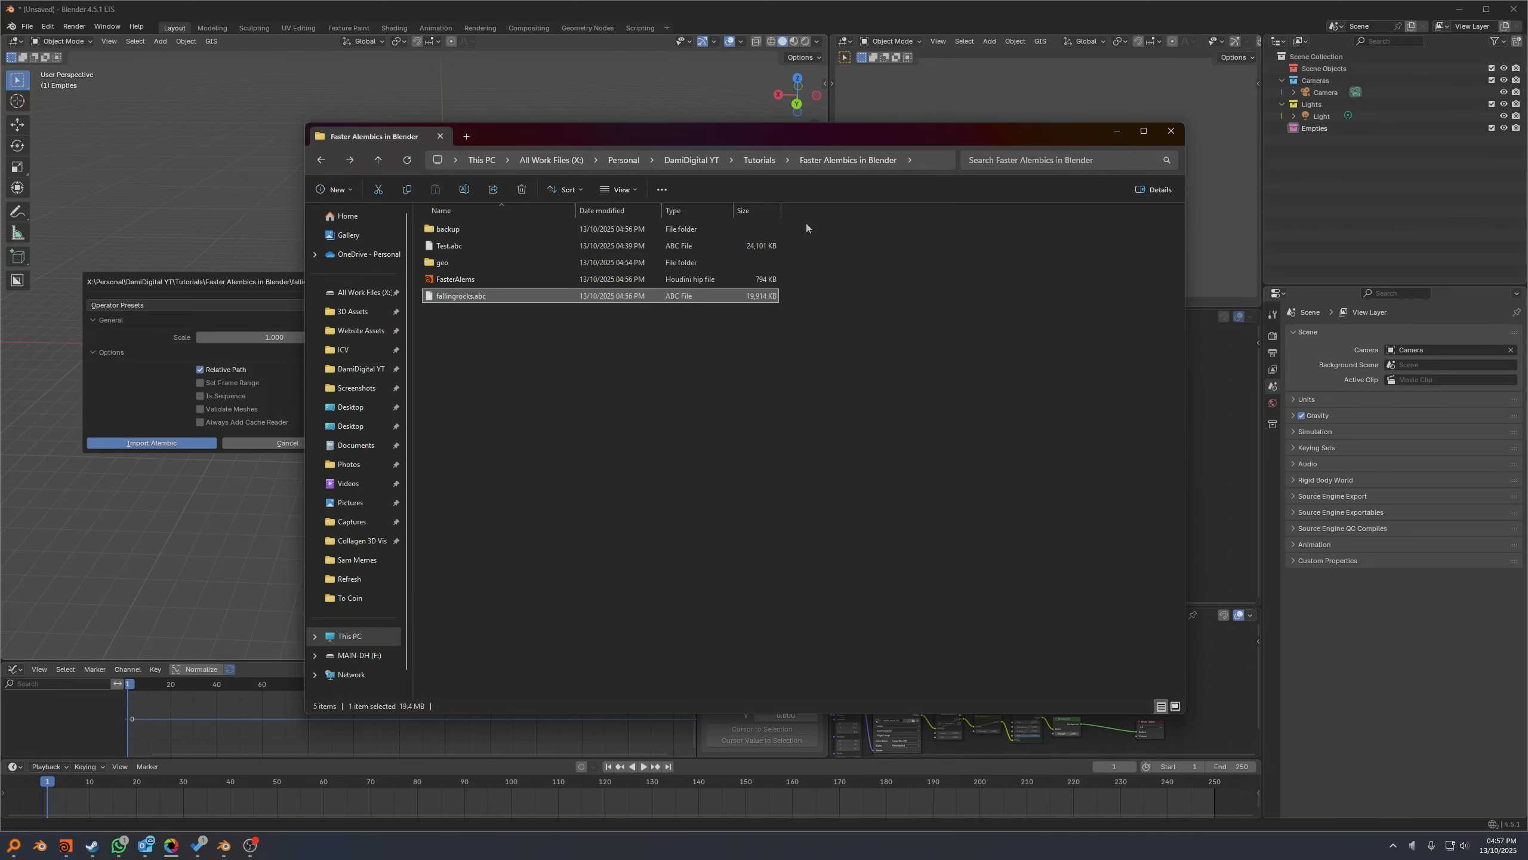
left_click(1117, 132)
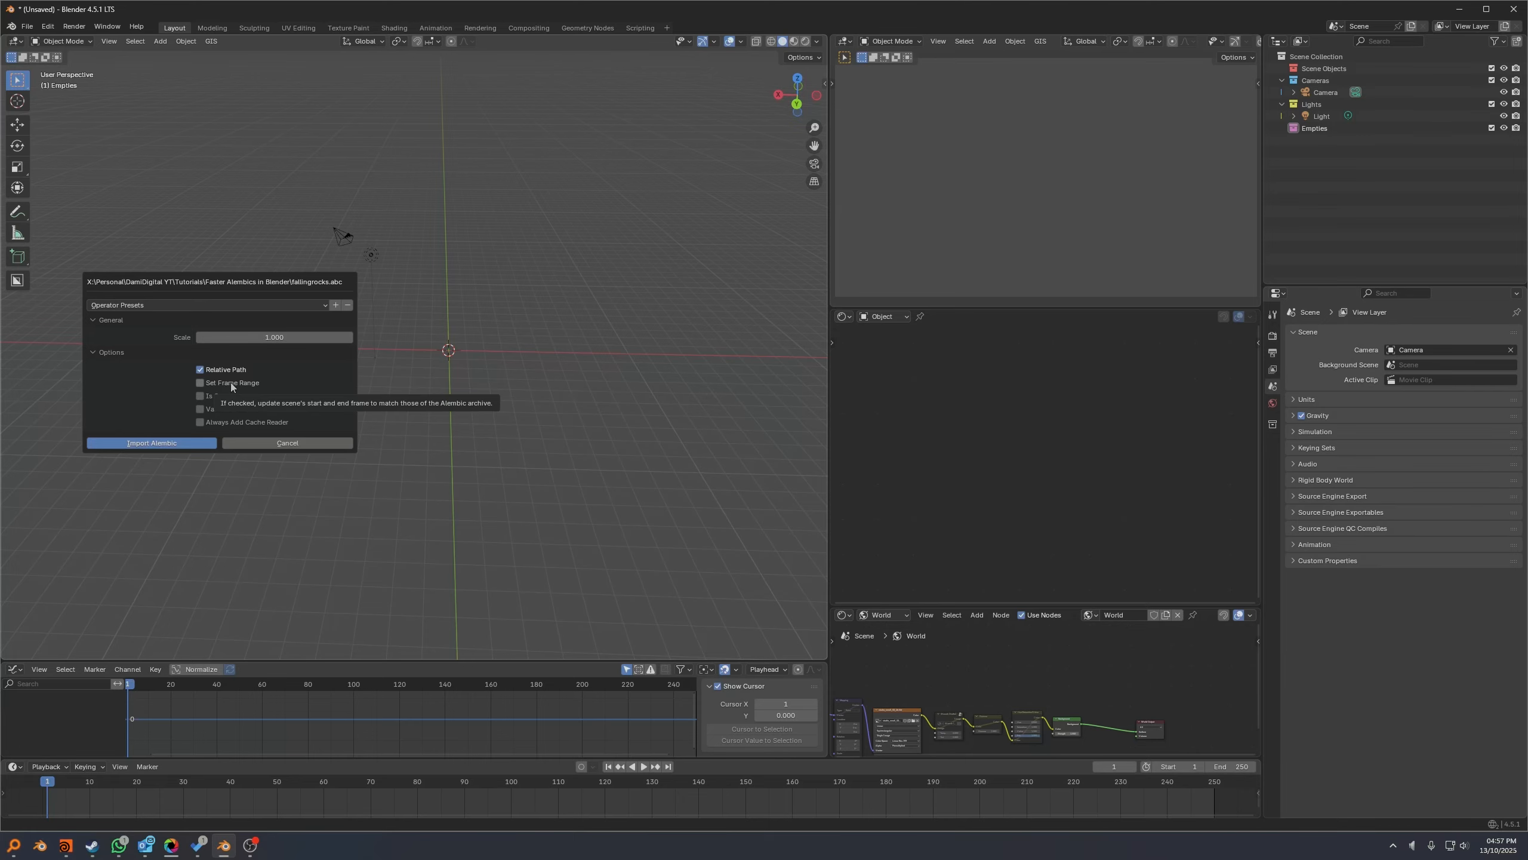
Import the Alembic with Relative Path on and Set Frame Range off, and frame the imported example_scene object in the viewport.
left_click(230, 385)
left_click(230, 384)
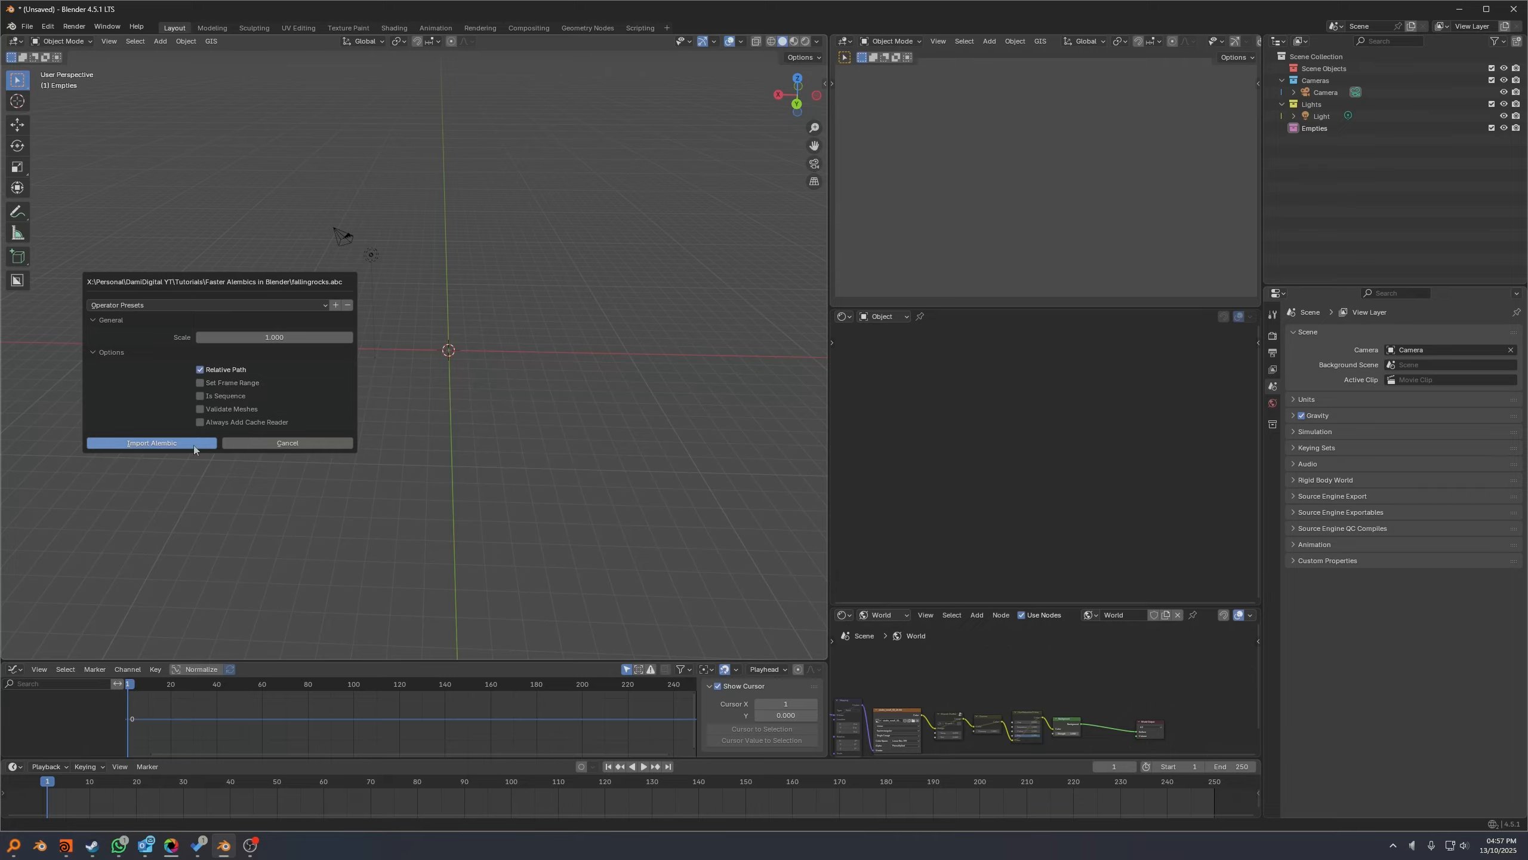
left_click(197, 444)
key("KP_Decimal")
middle_click_drag(419, 406, 437, 361)
scroll(437, 361, "down", 6)
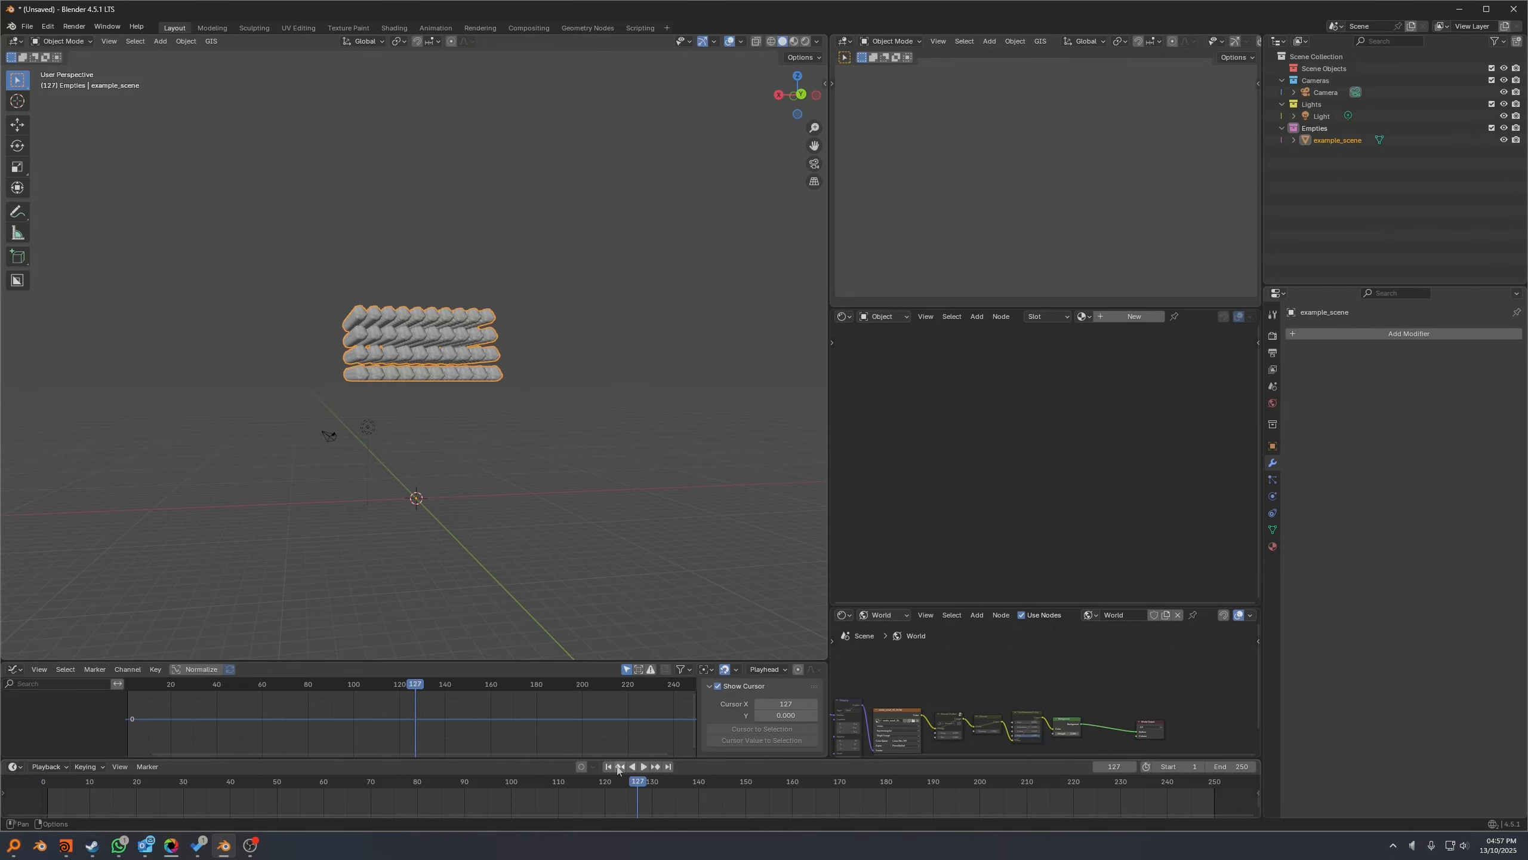
middle_click_drag(533, 364, 504, 467)
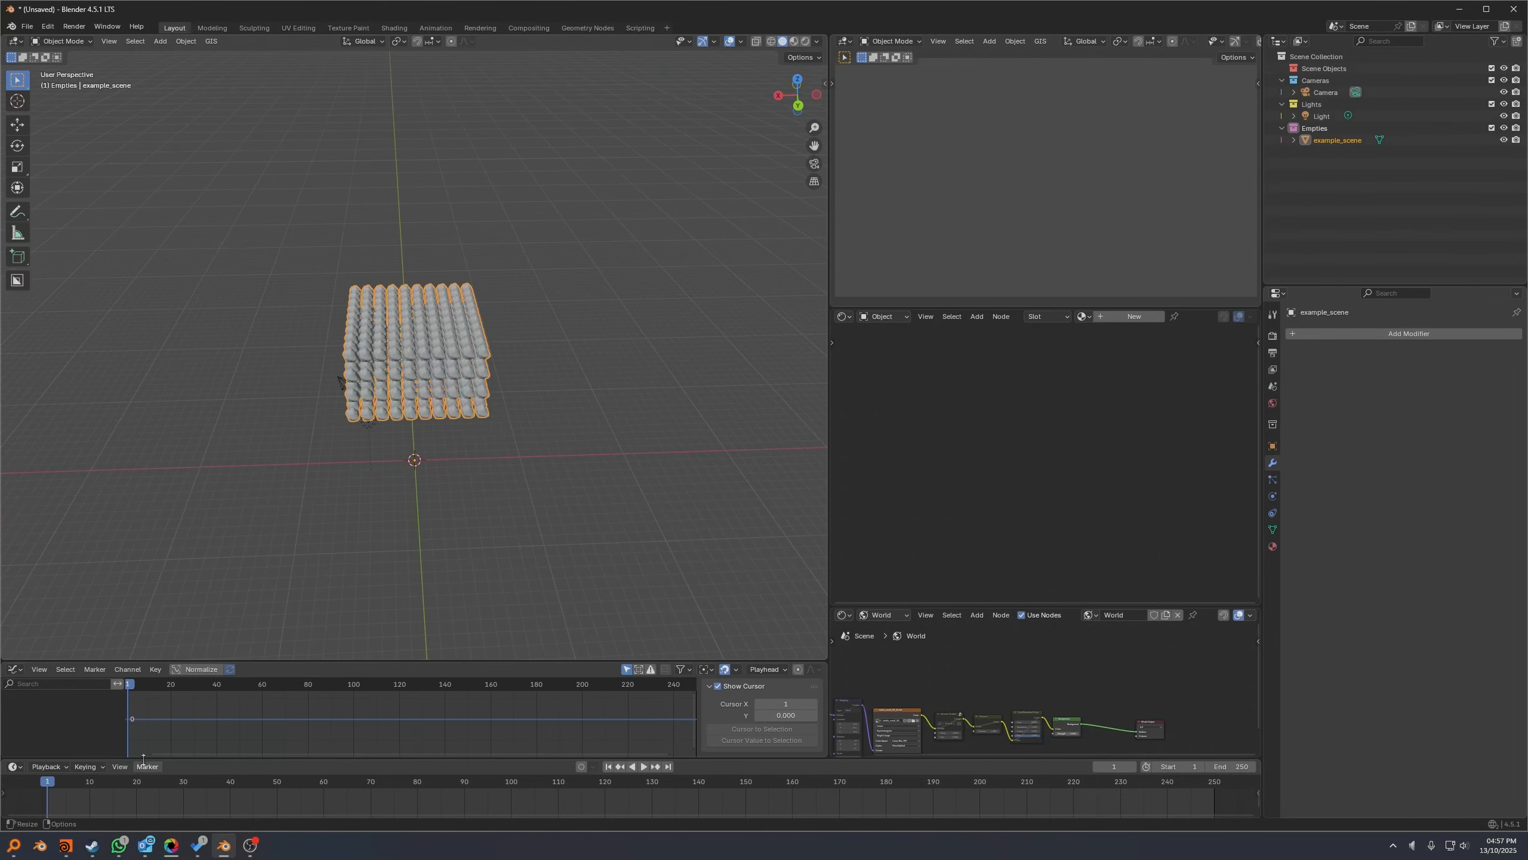
Switch back to Houdini, open the out network, and delete the existing mdd1 node.
left_click(65, 845)
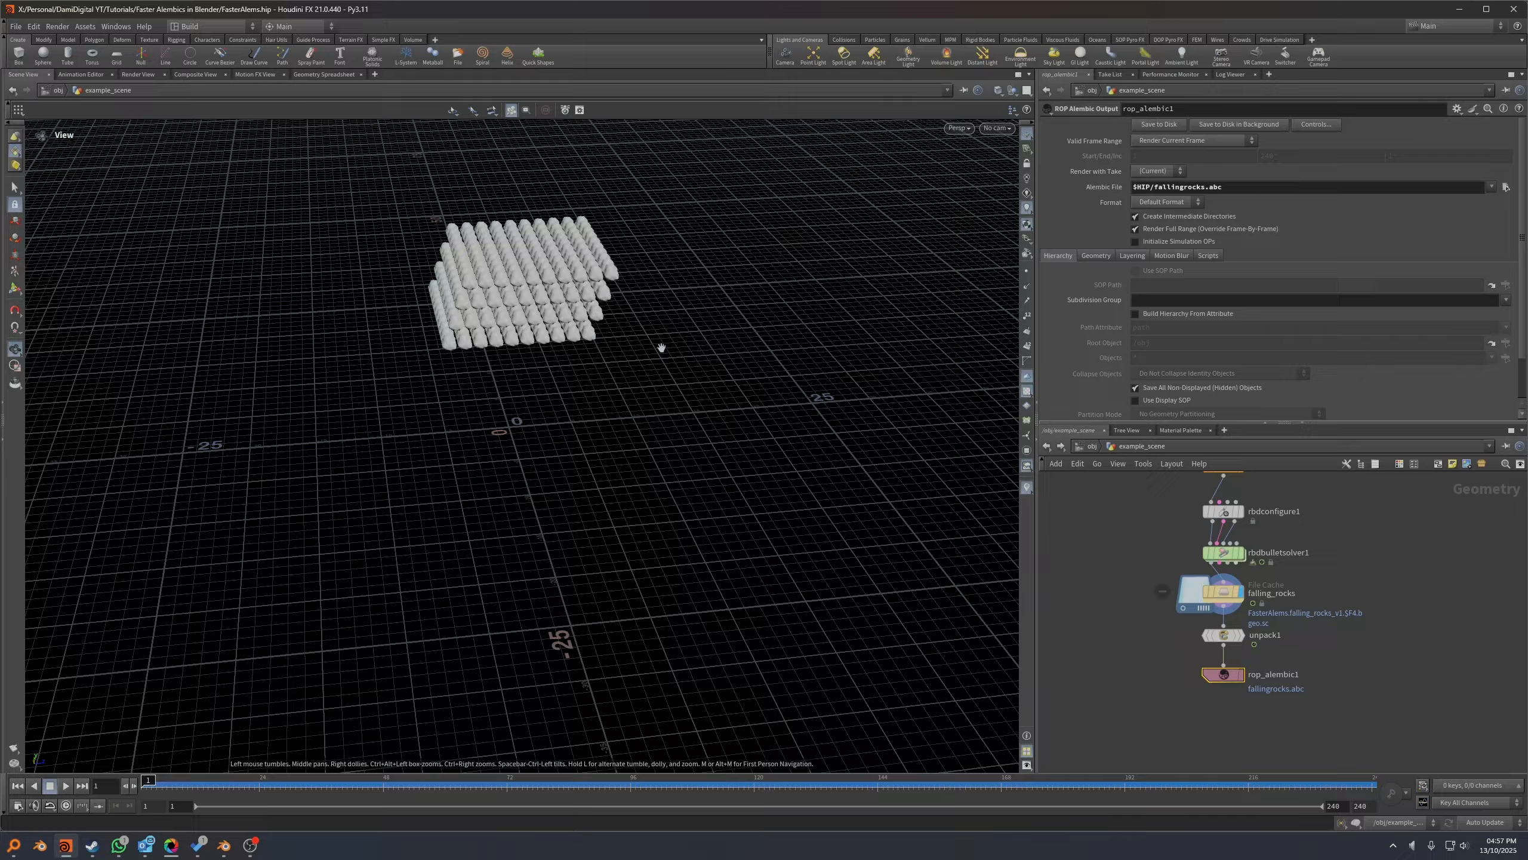
left_click(1091, 447)
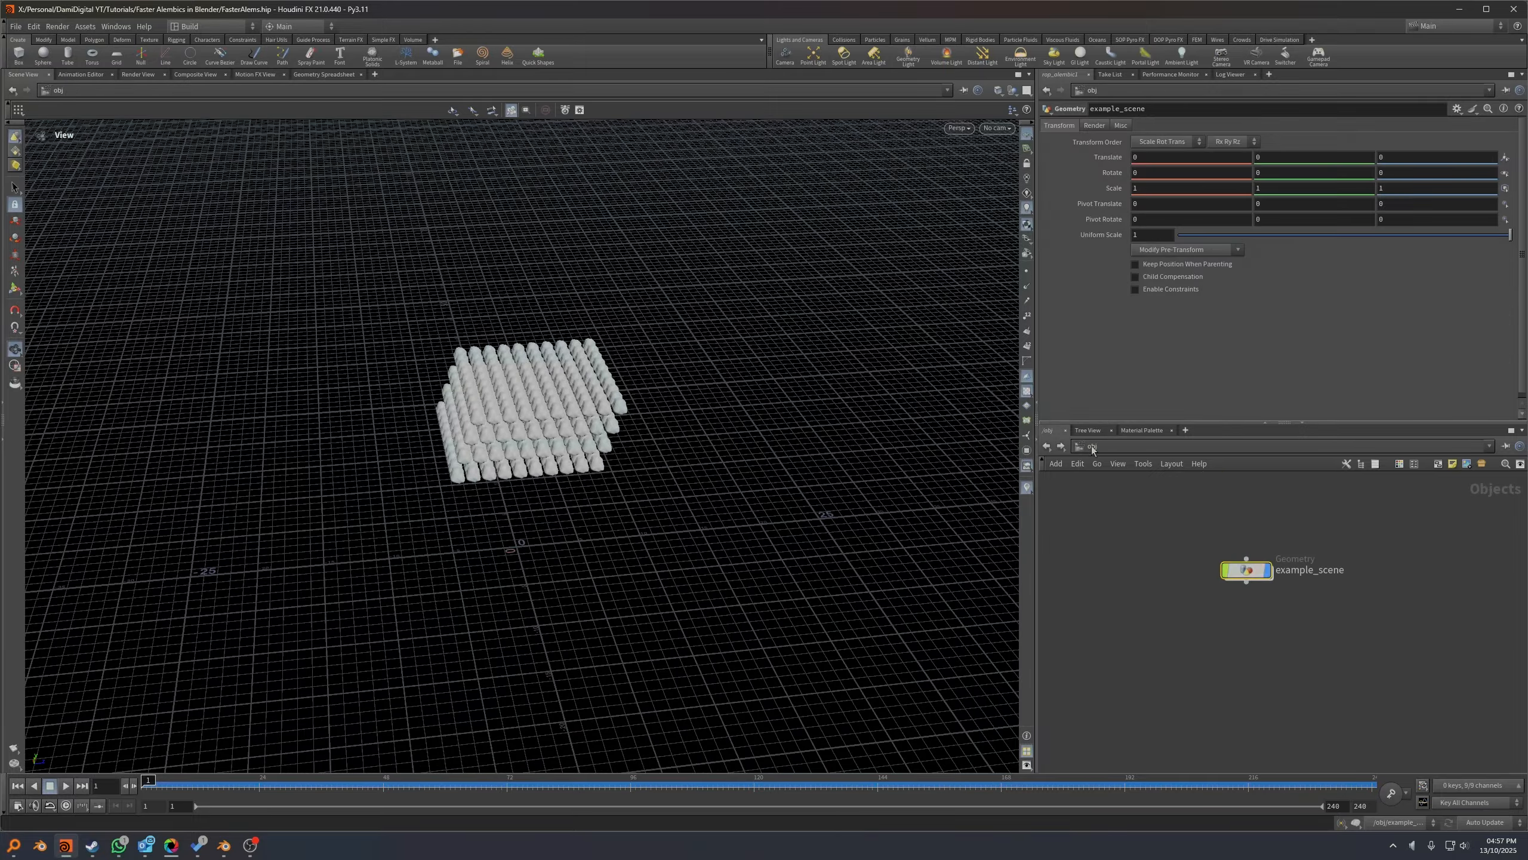
left_click(1092, 446)
left_click(1115, 512)
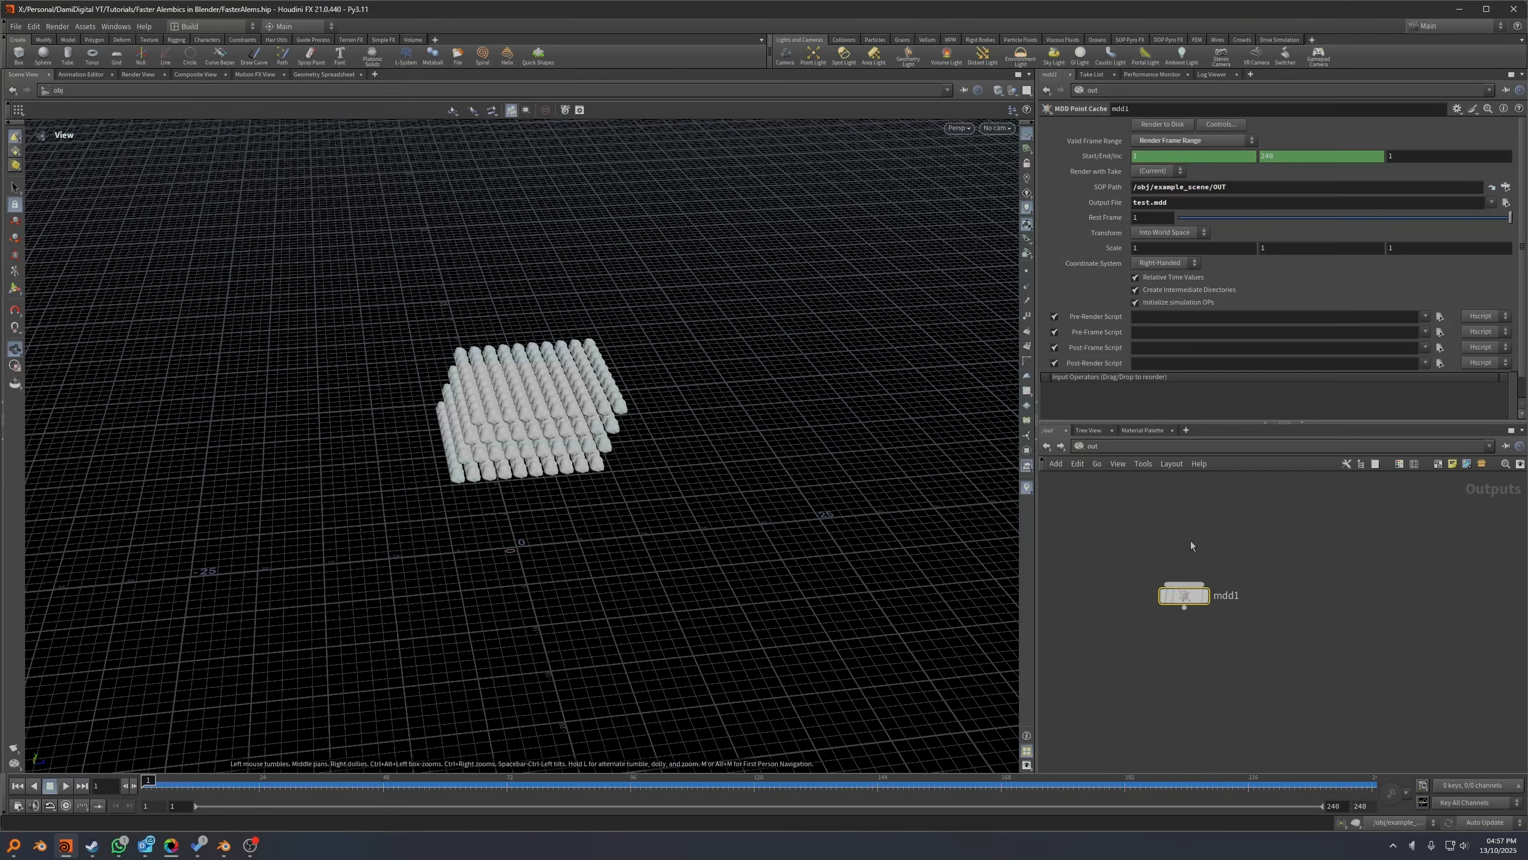
left_click(1083, 446)
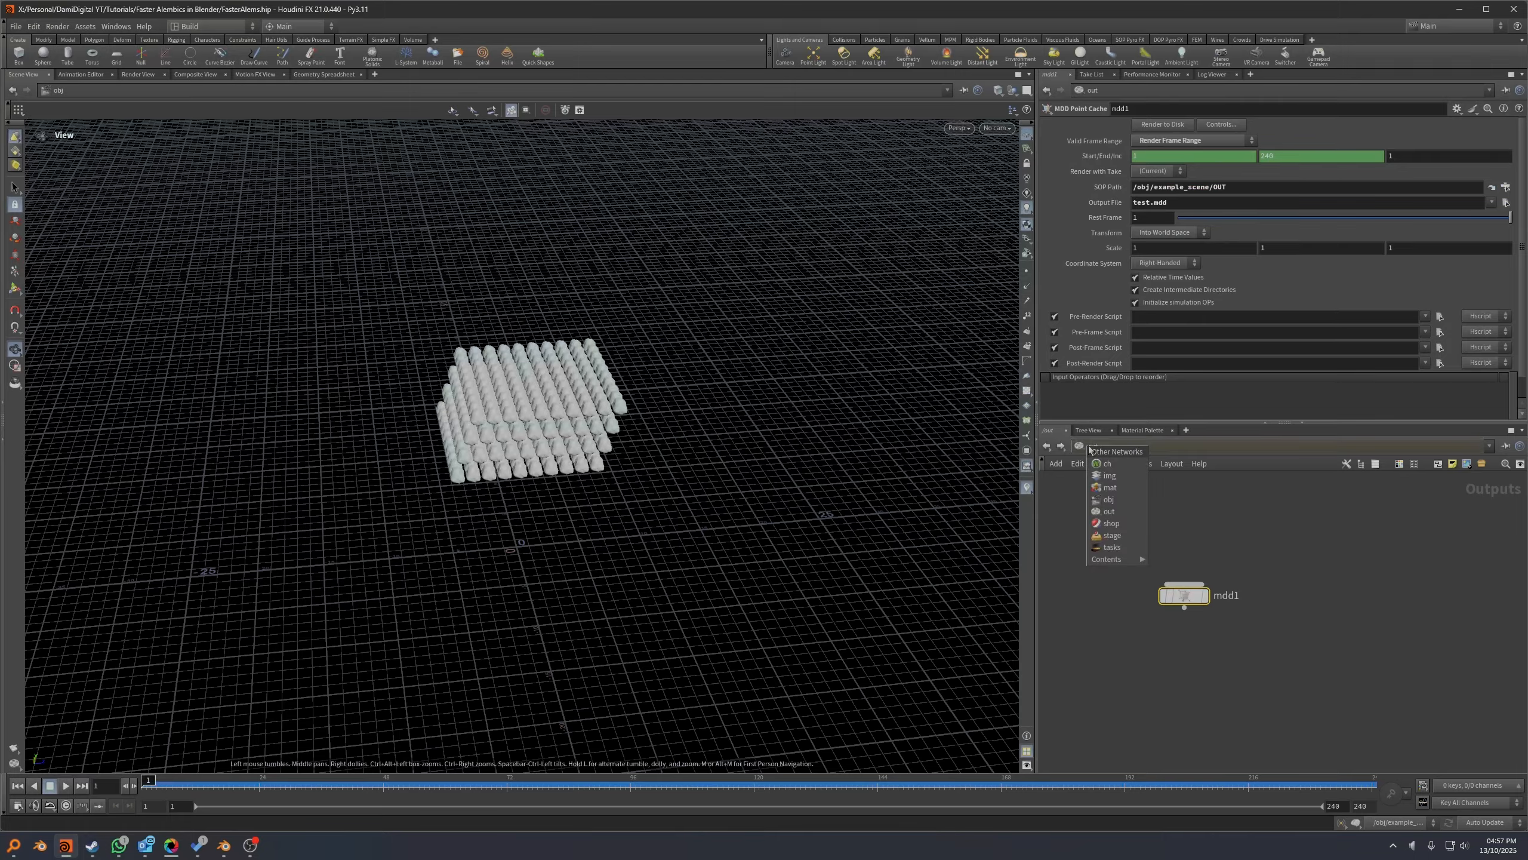
key("Escape")
key("Delete")
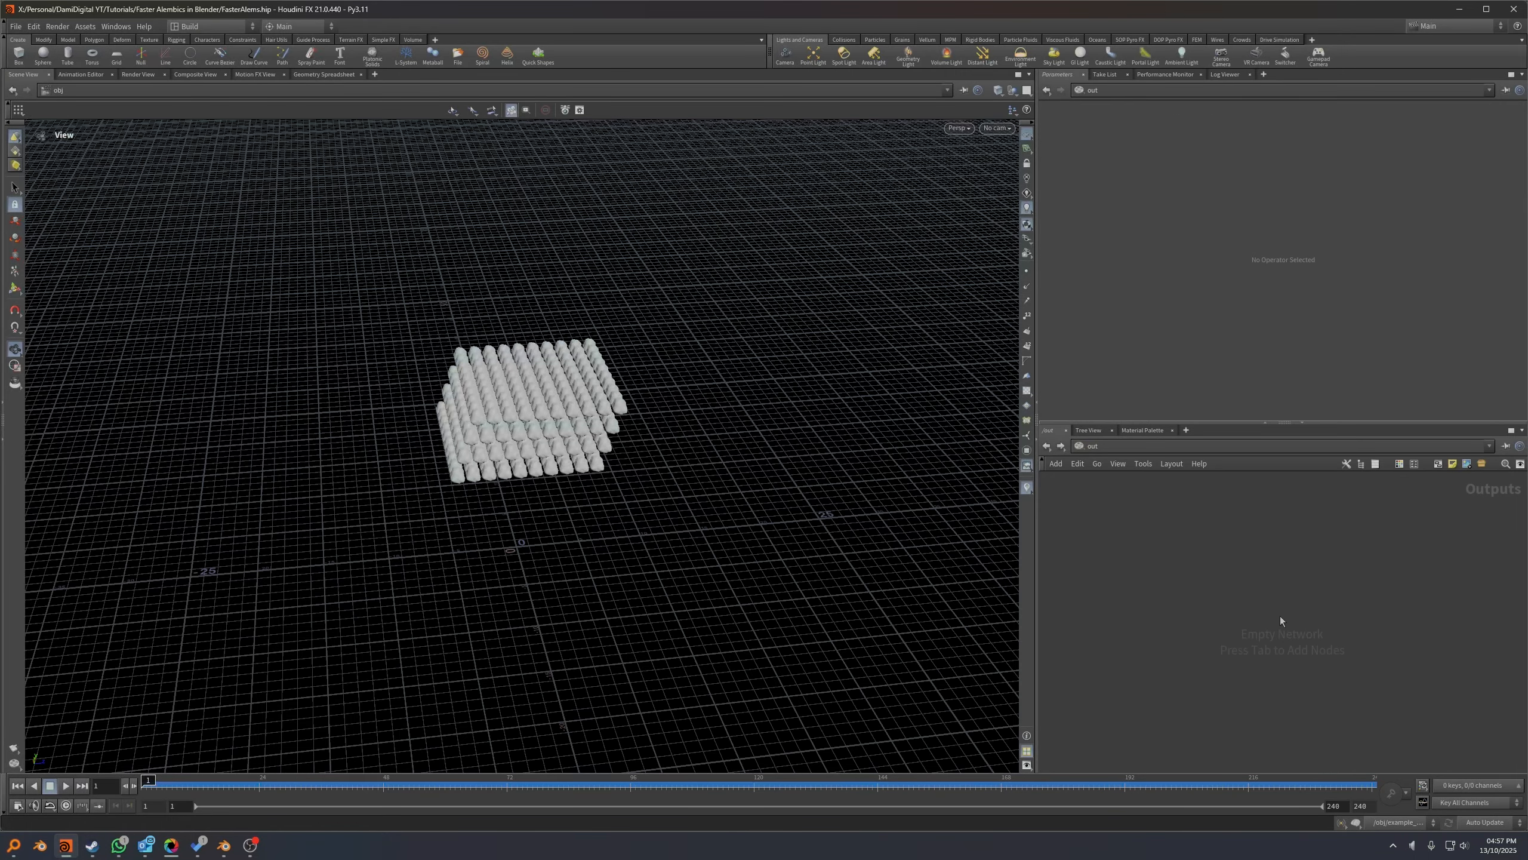
Add a new MDD Point Cache node to the out network.
key("Tab")
type("mdd")
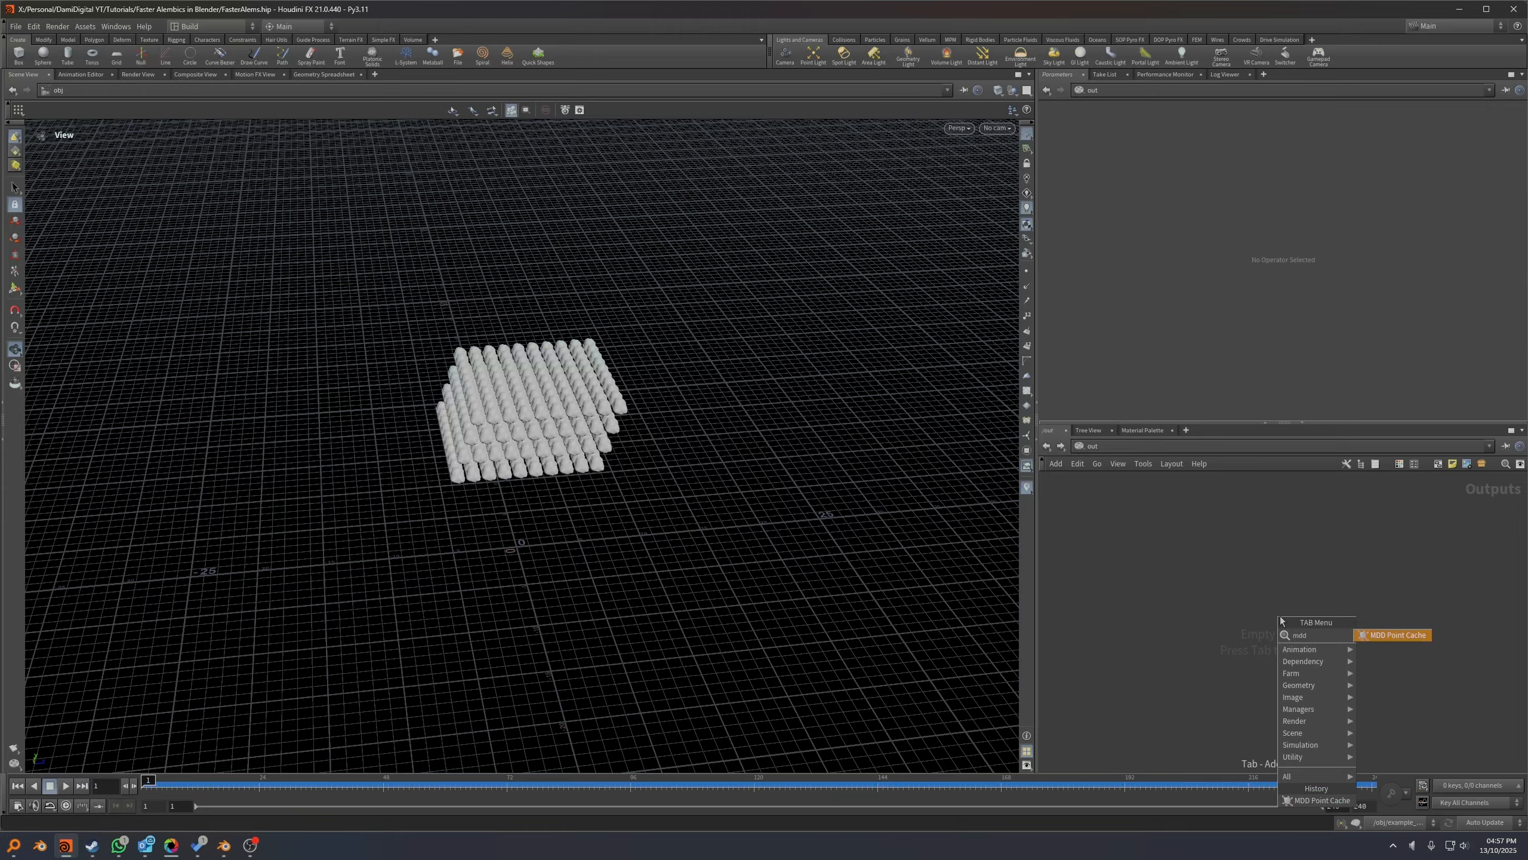
key("Return")
left_click(1280, 617)
scroll(1340, 626, "up", 3)
middle_click_drag(1340, 636, 1241, 575)
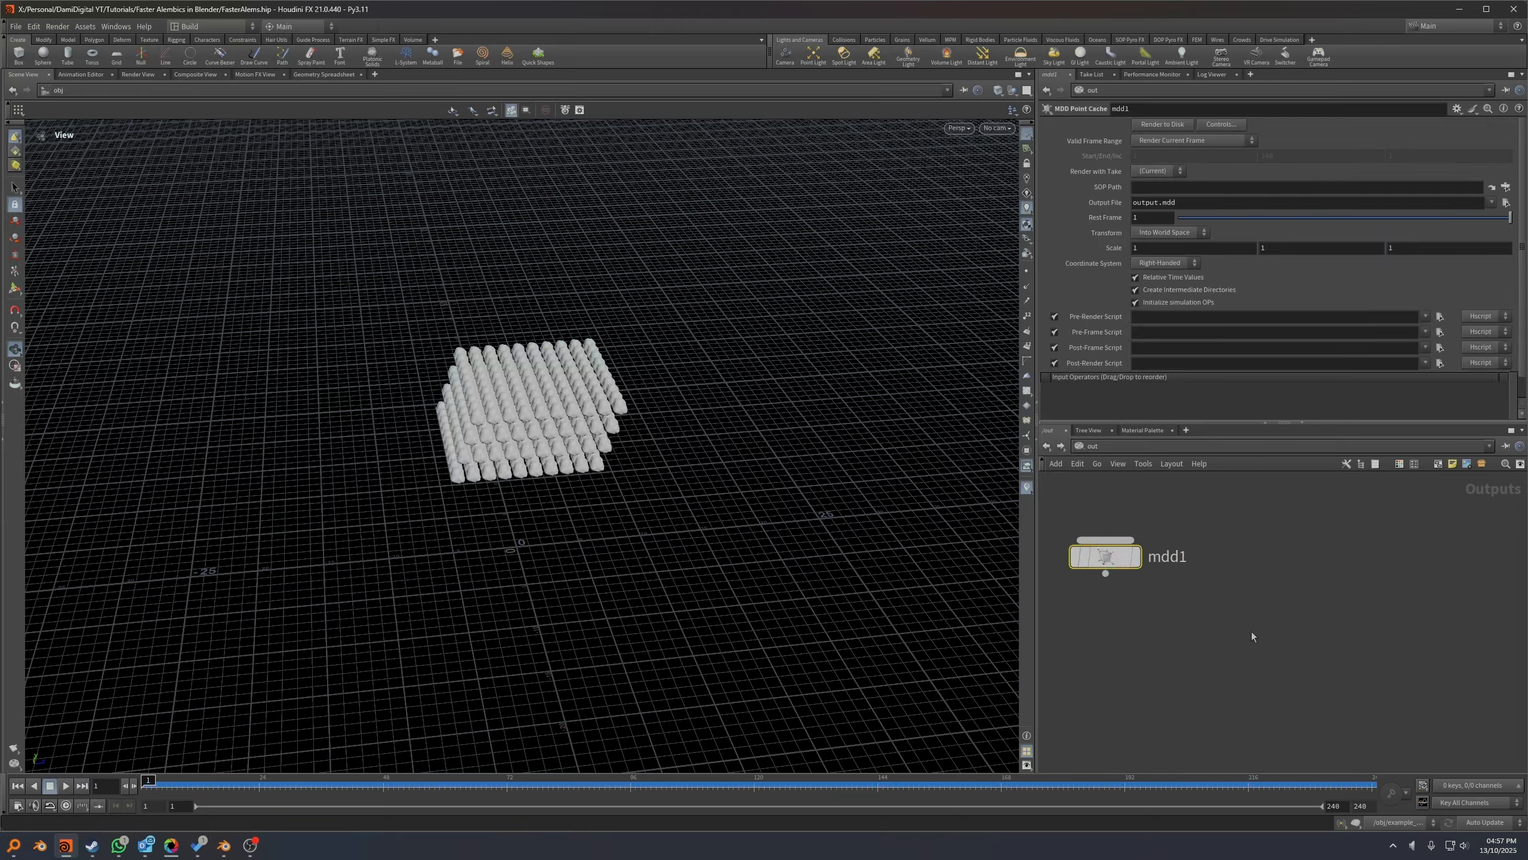
middle_click_drag(1252, 632, 1477, 740)
middle_click_drag(1404, 572, 1333, 561)
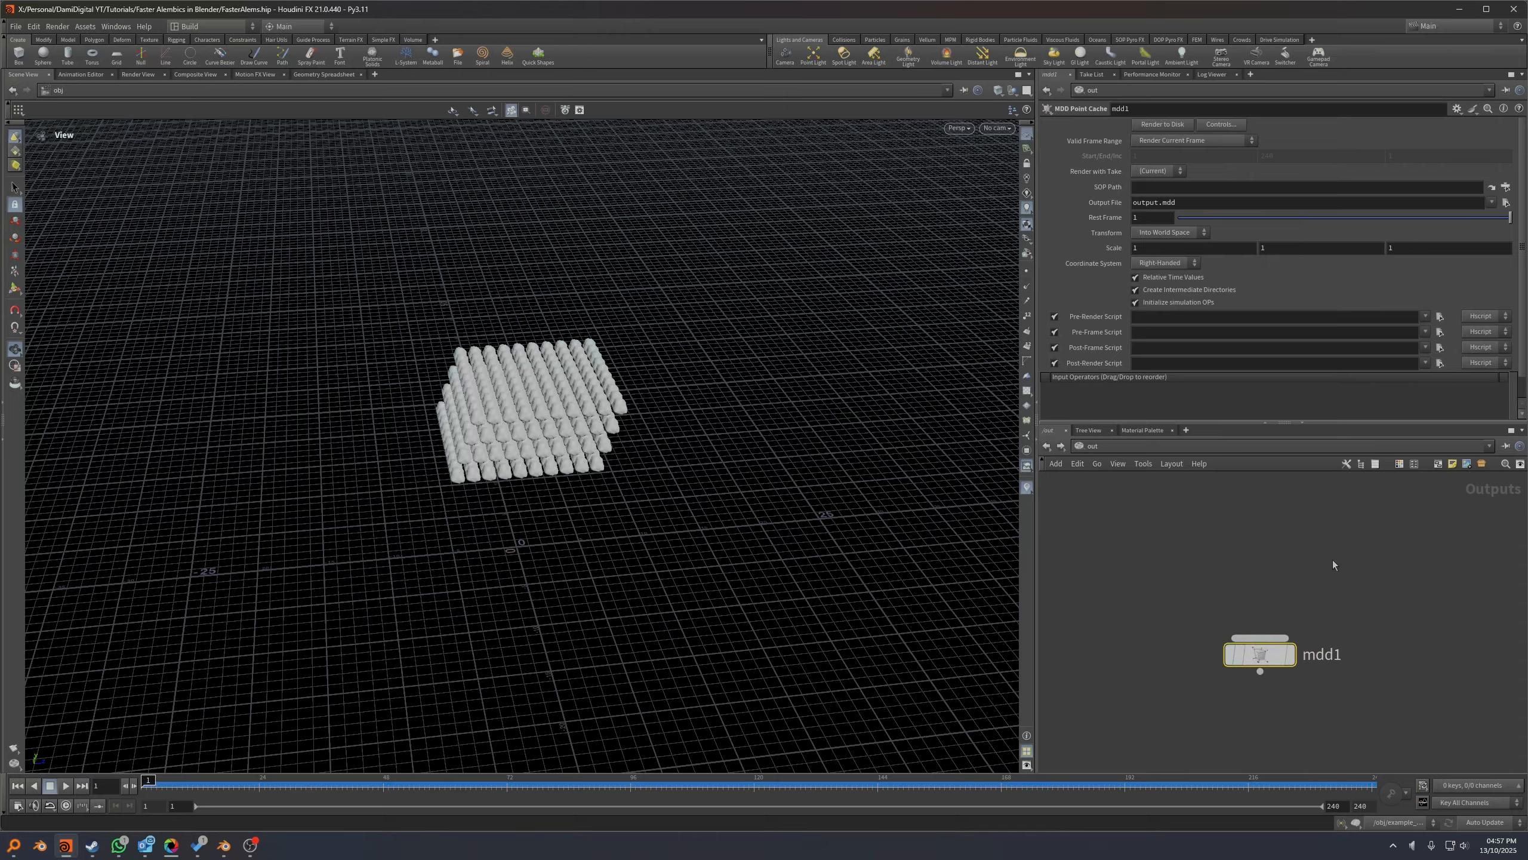
Set the MDD cache's output file to fallingrocksmdd.mdd in the $HIP folder.
left_click(1507, 202)
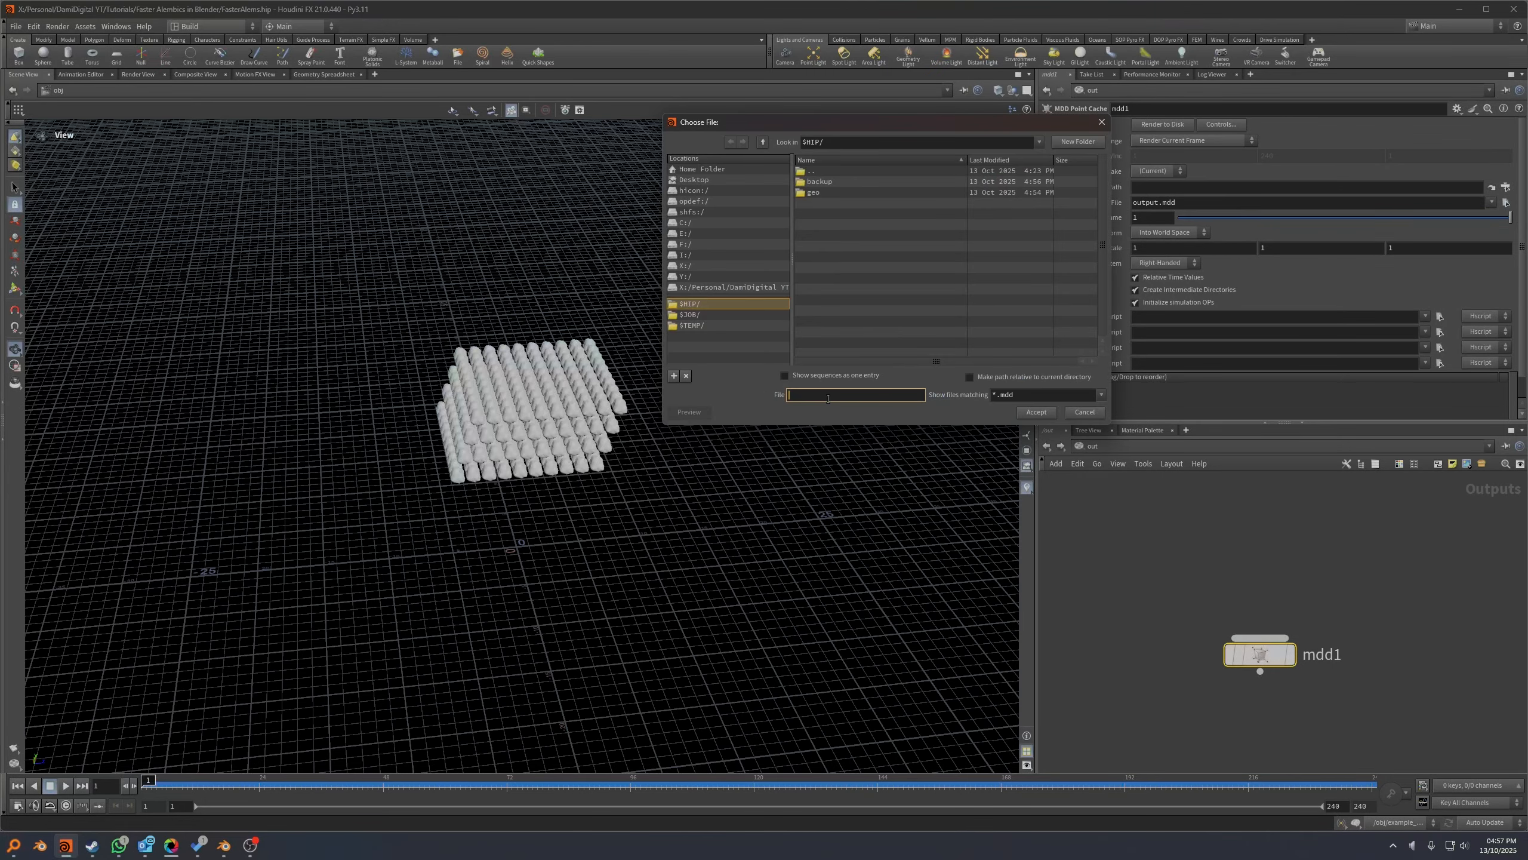
type("fallingrocksmdd.mdd")
left_click(1037, 412)
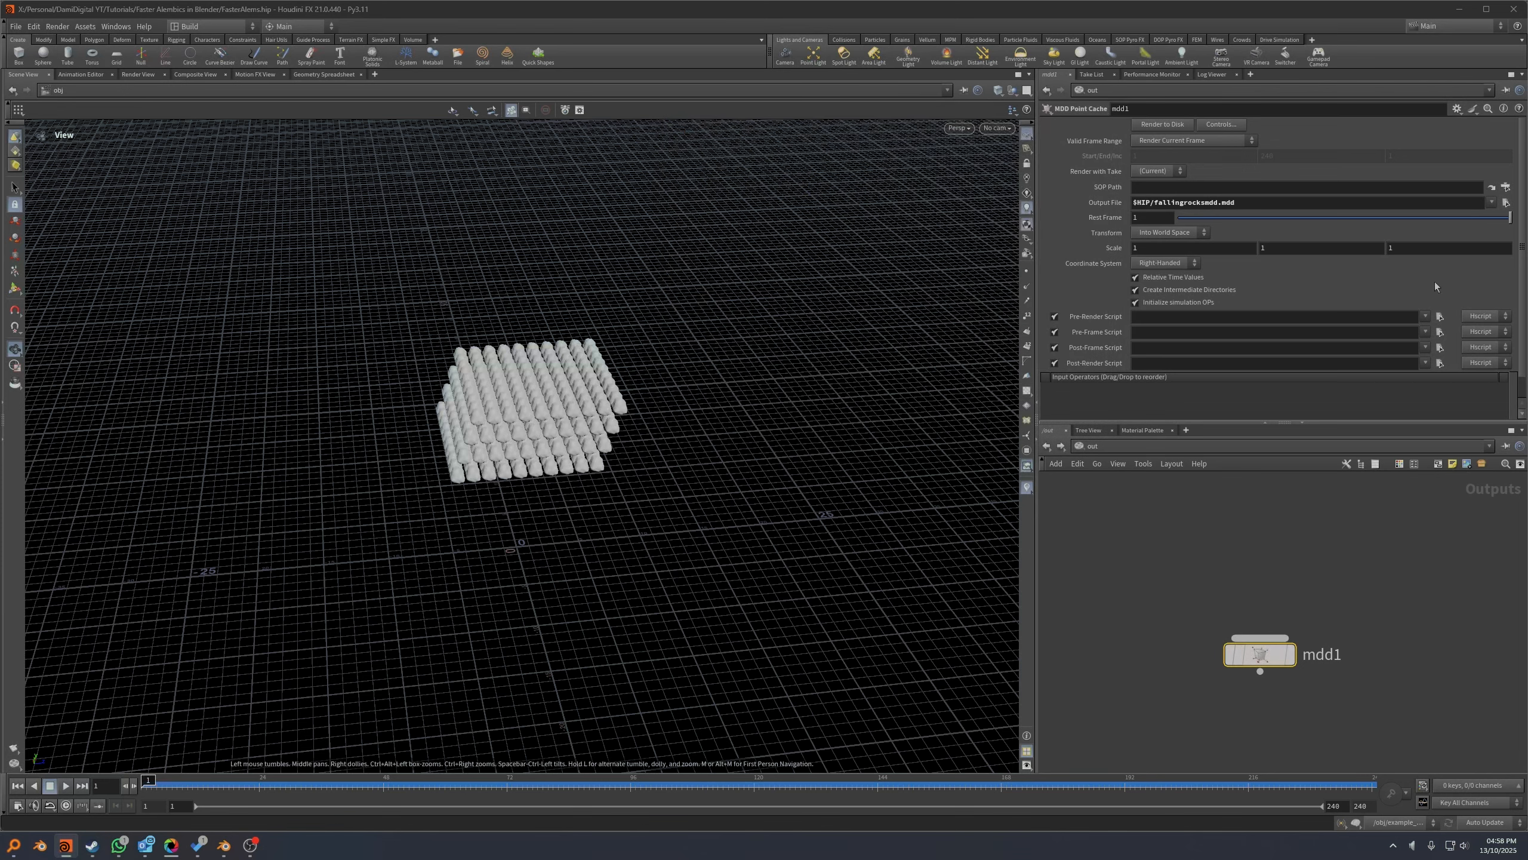
Return to the example_scene network and add a Null node connected to the output of unpack1.
left_click(1092, 446)
left_click(1110, 499)
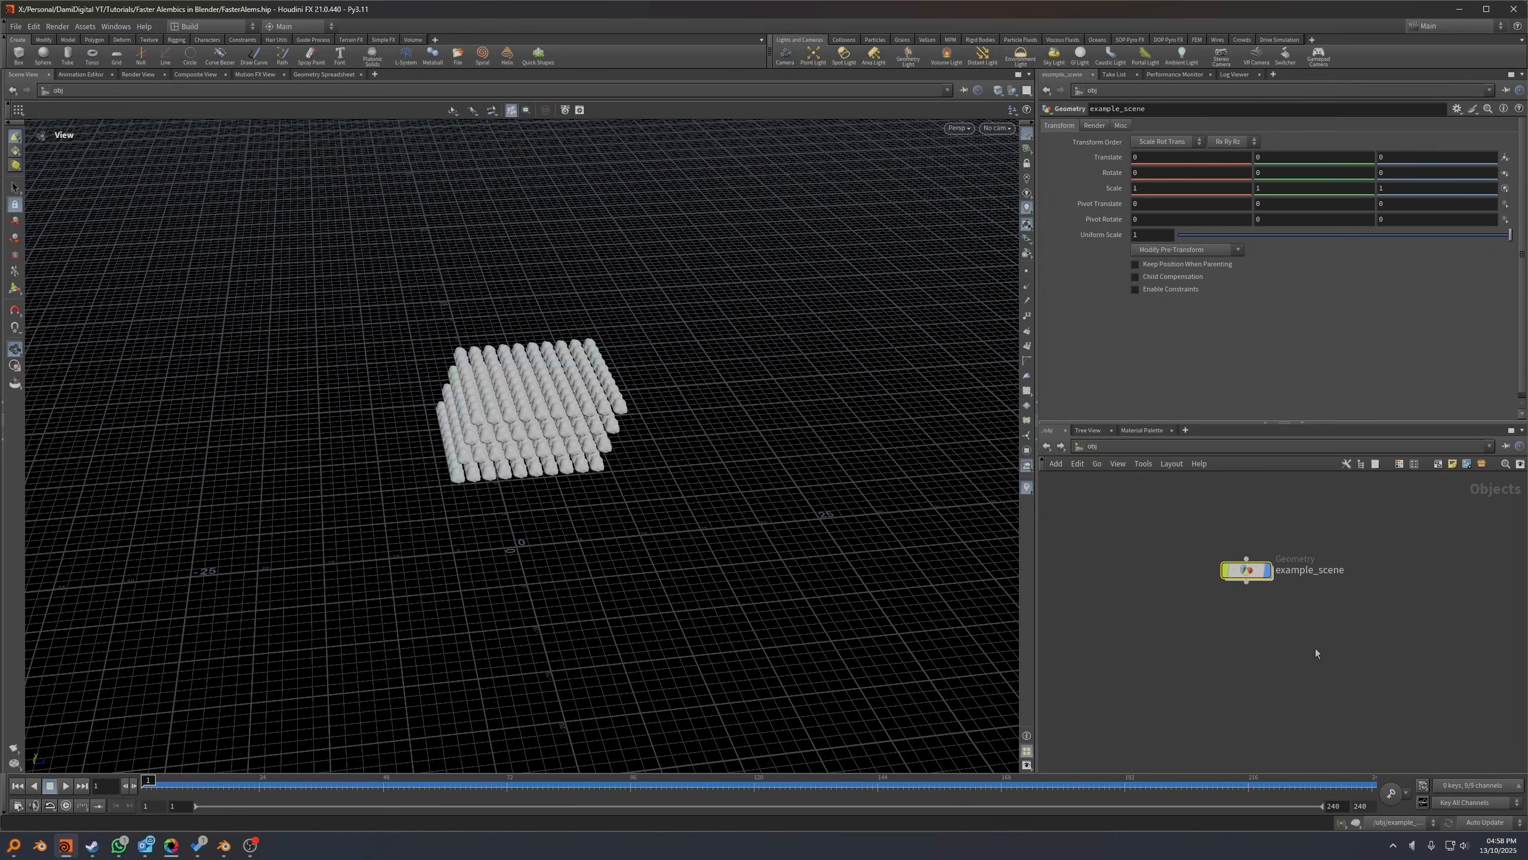
double_click(1251, 575)
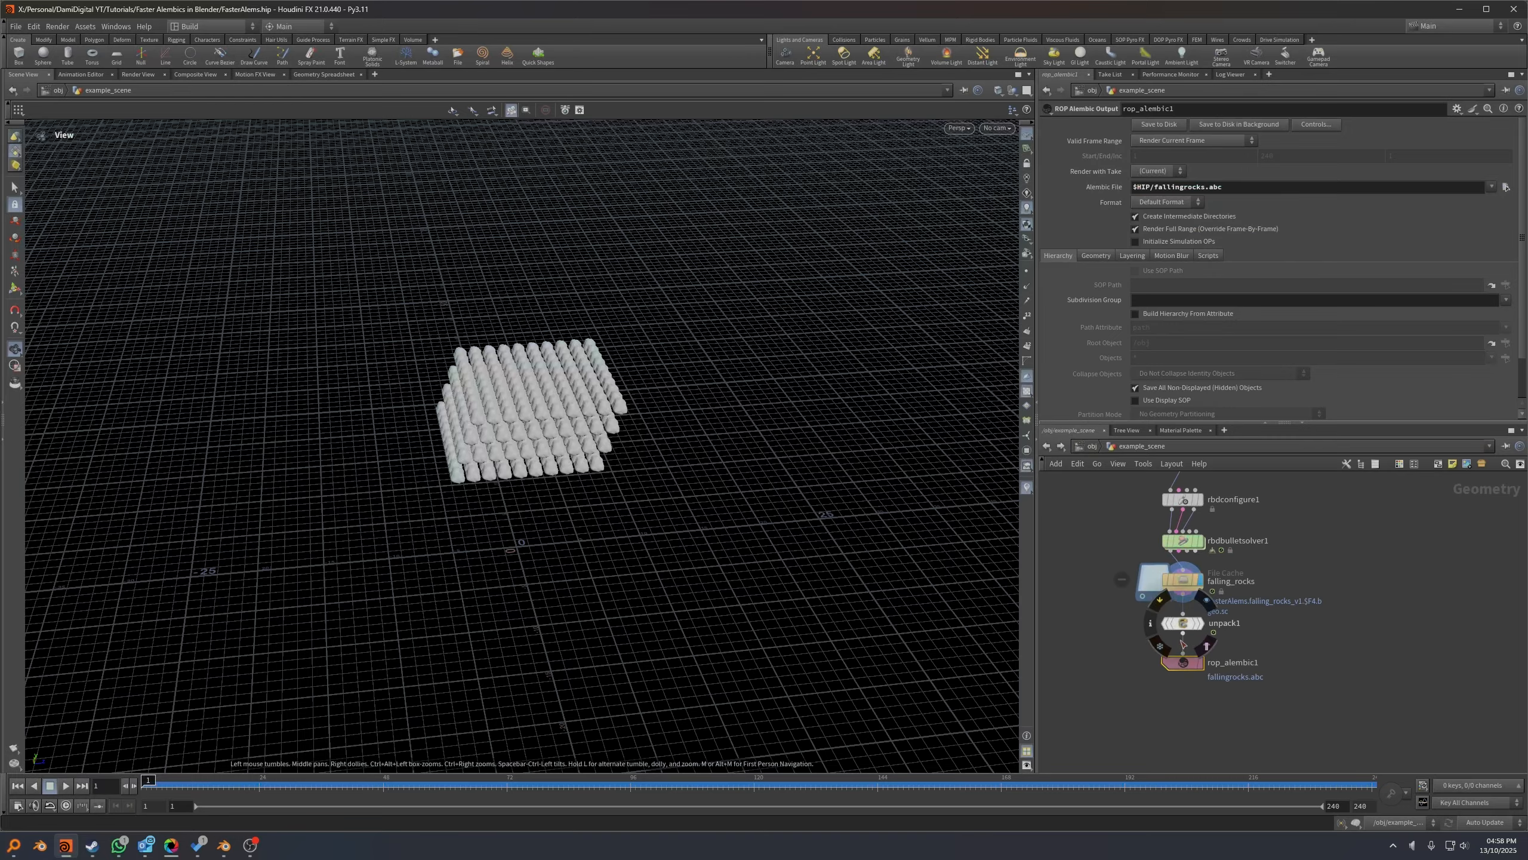
left_click(1183, 632)
left_click(1330, 667)
type("null")
key("Return")
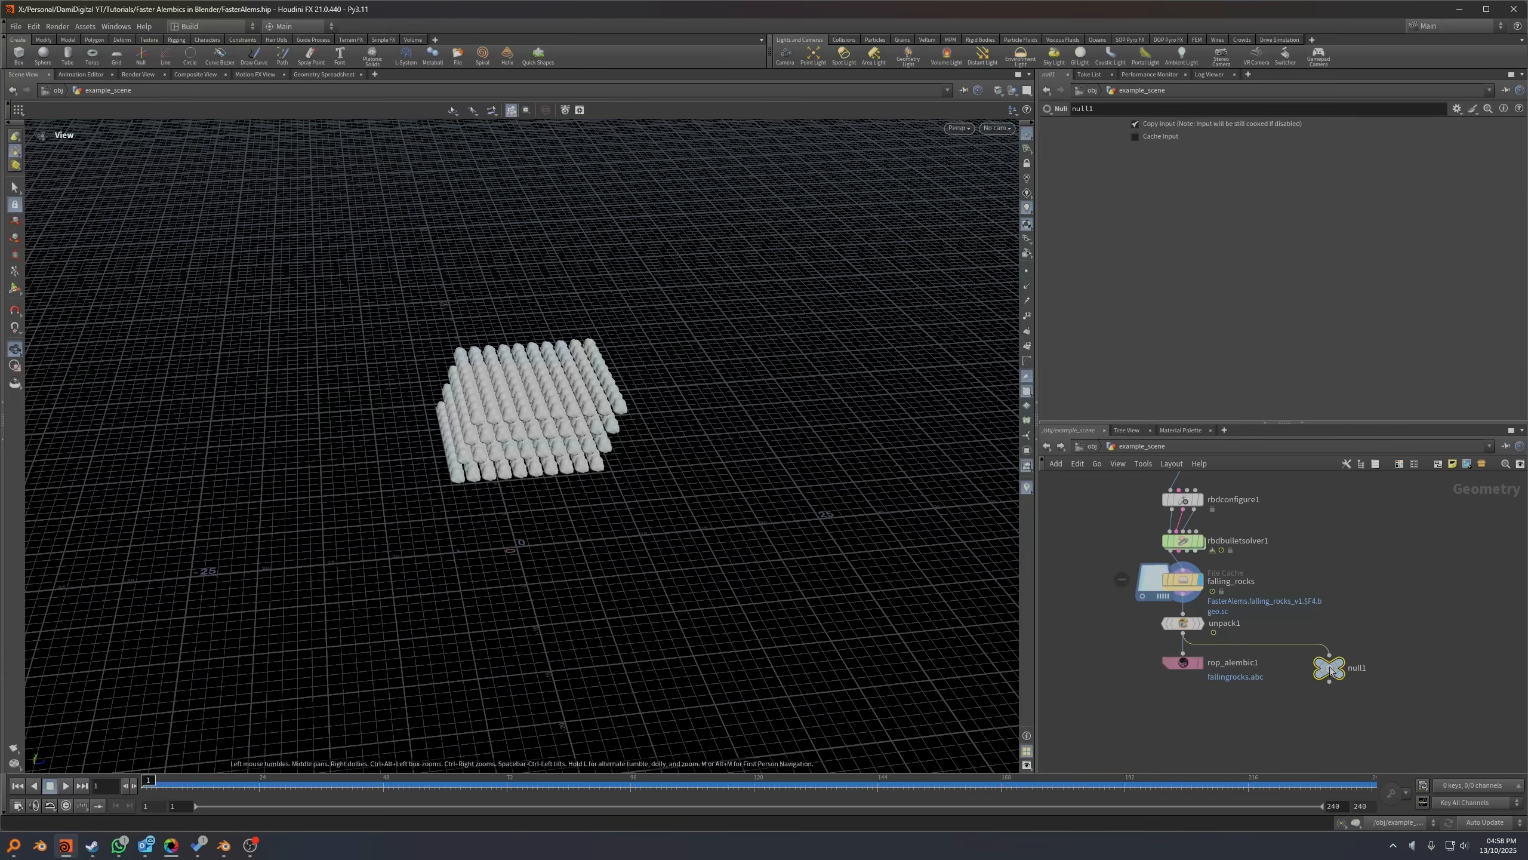
Rename the new null node to OUT and color it black.
double_click(1357, 668)
type("OUT")
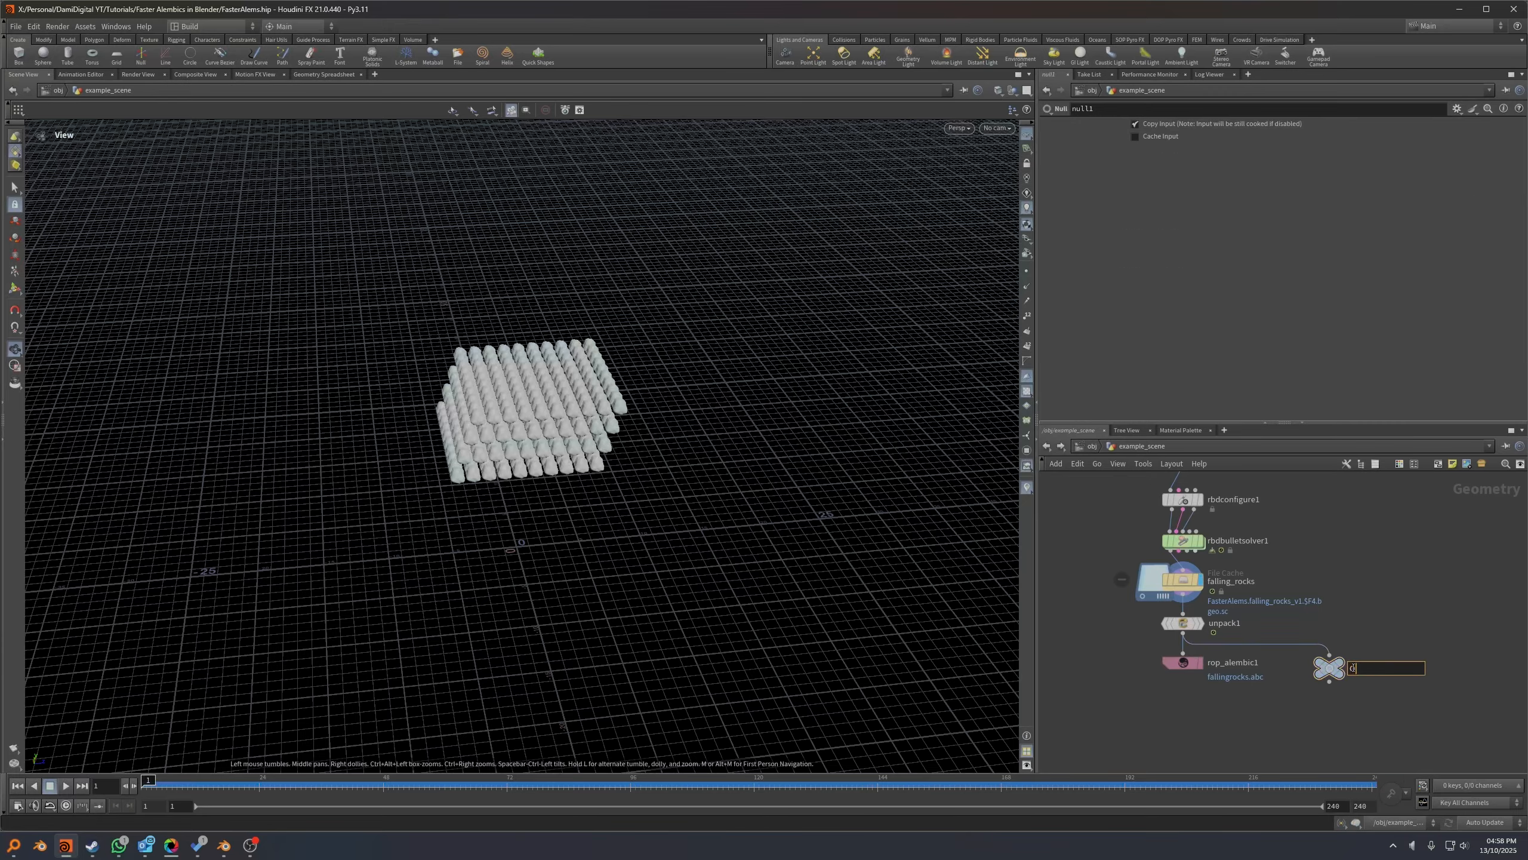
key("Return")
key("c")
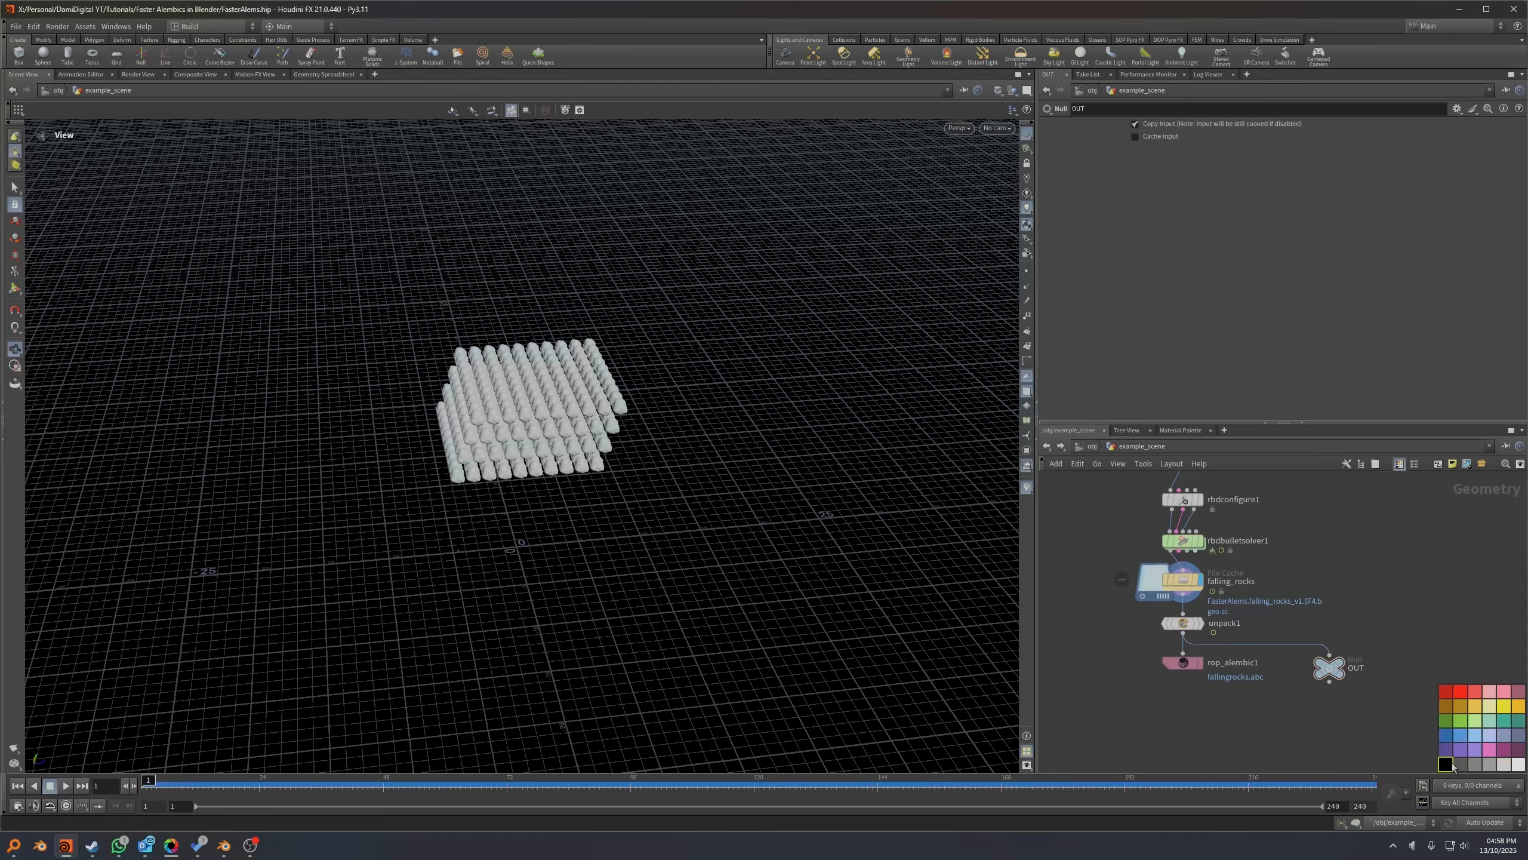
left_click(1329, 668)
Arrange rop_alembic1 and the OUT null on opposite sides below unpack1, and save the scene file.
left_click_drag(1184, 664, 1098, 670)
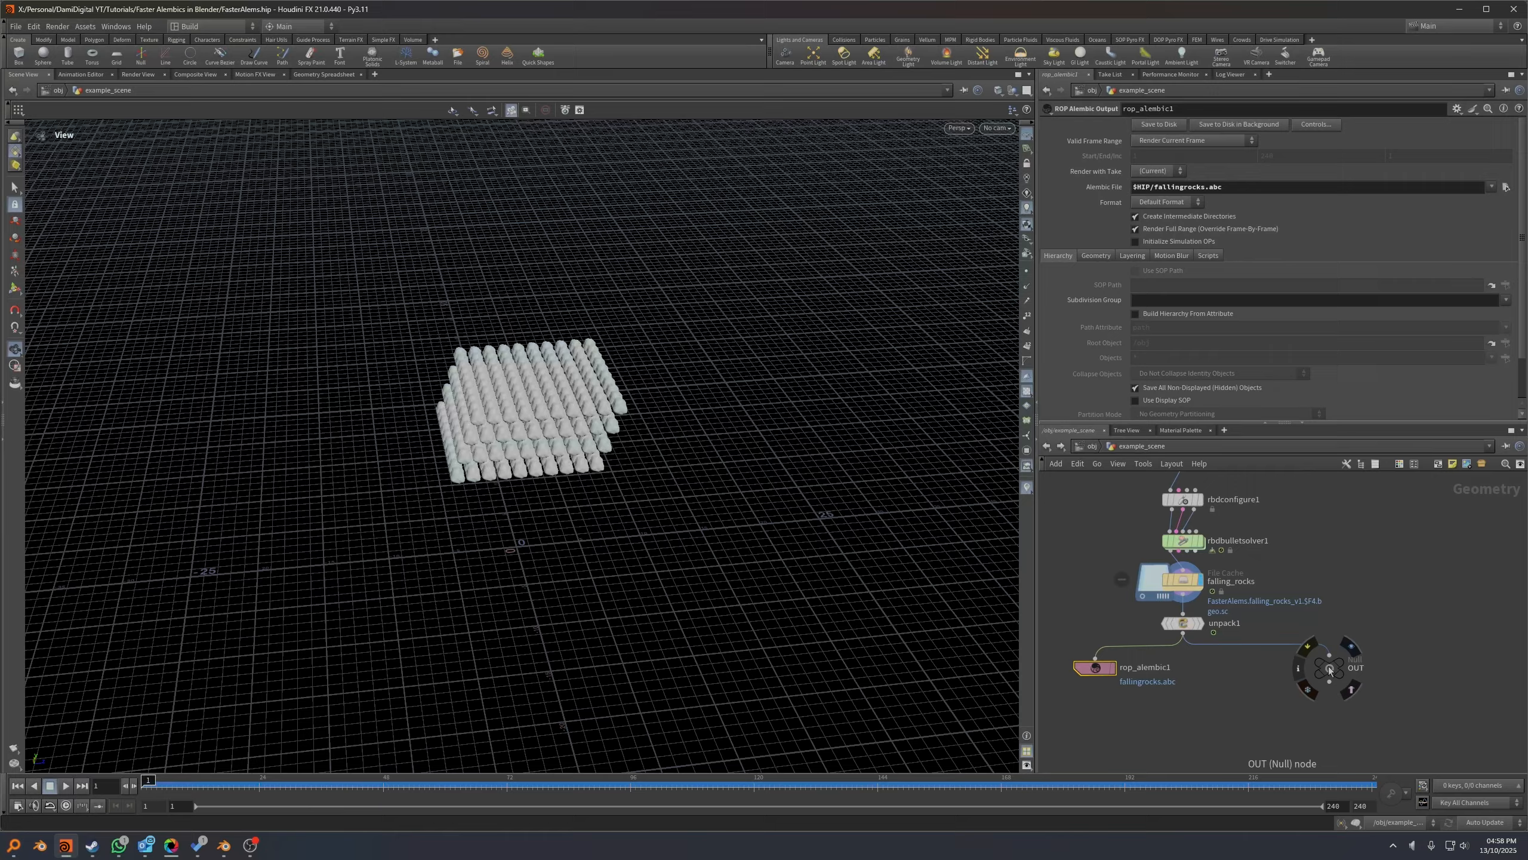
left_click_drag(1328, 667, 1282, 667)
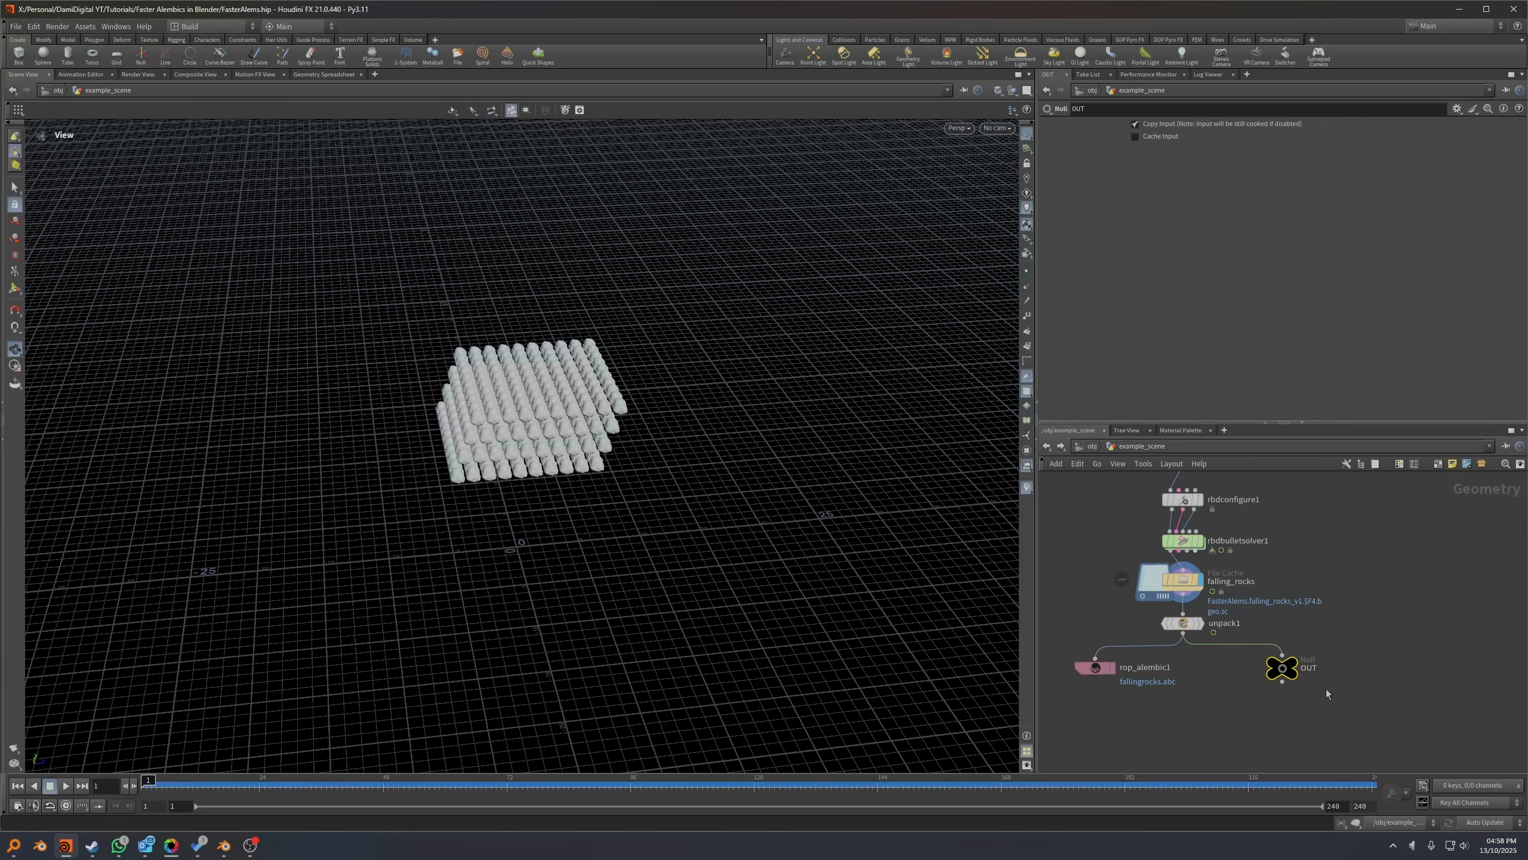
key("c")
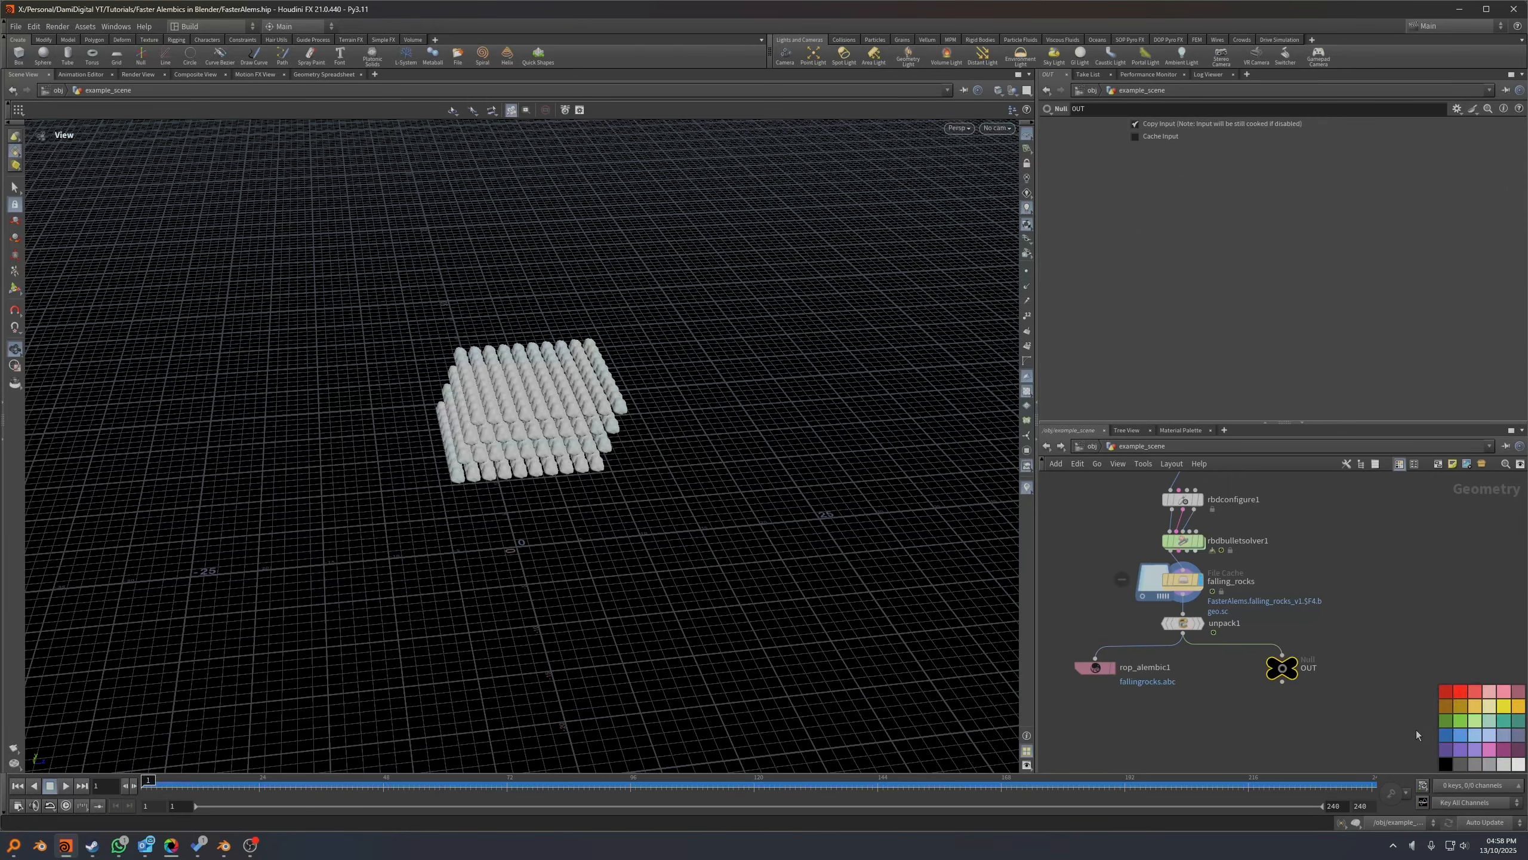
left_click(1365, 648)
key("ctrl+s")
key("shift+s")
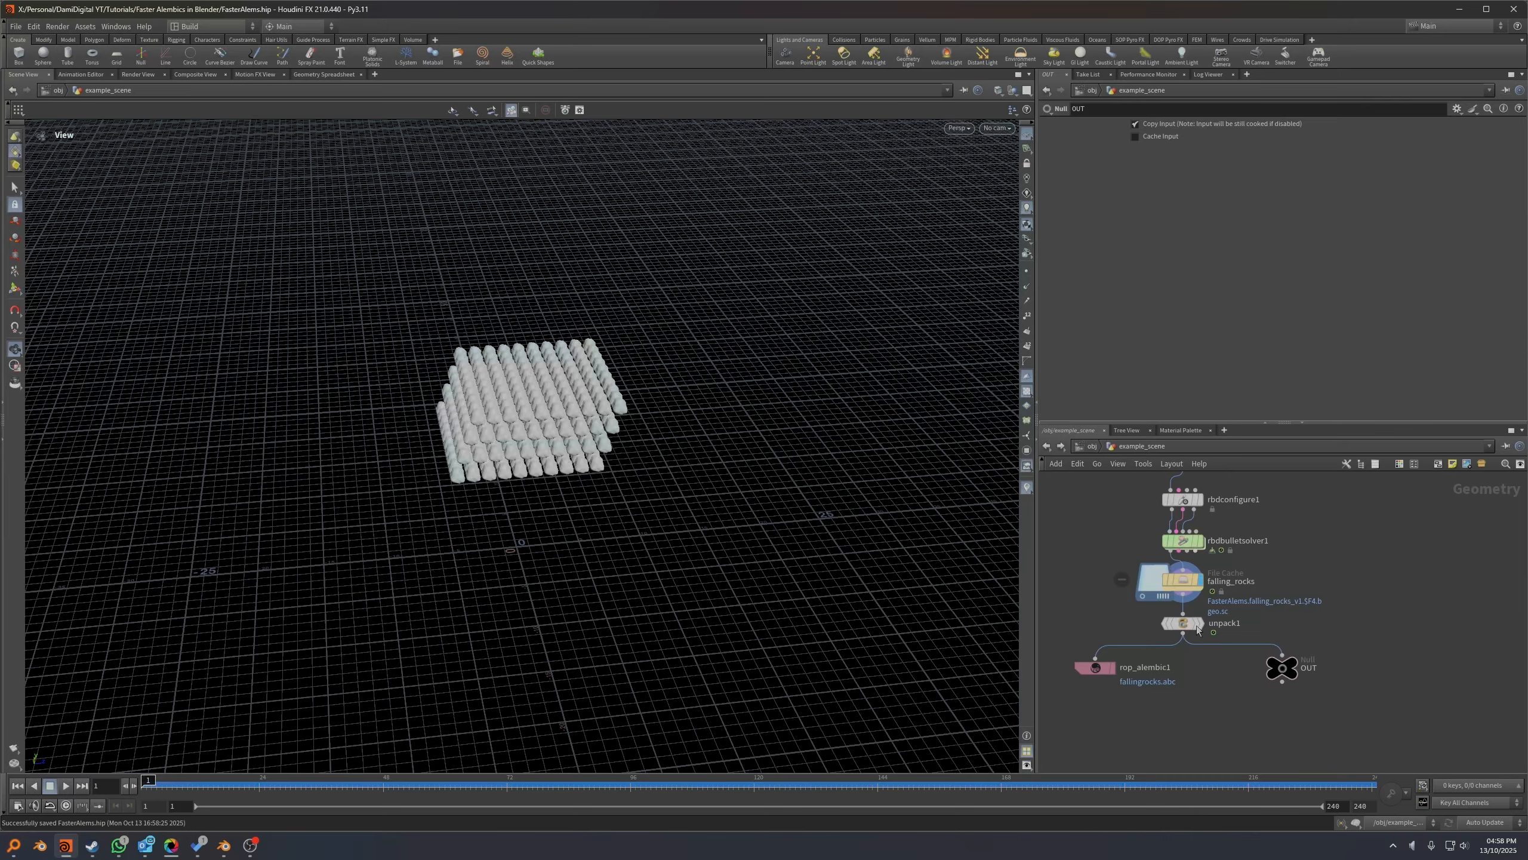
Try an Assemble node fed by unpack1 with its result displayed, and delete it again.
mouse_move(1240, 653)
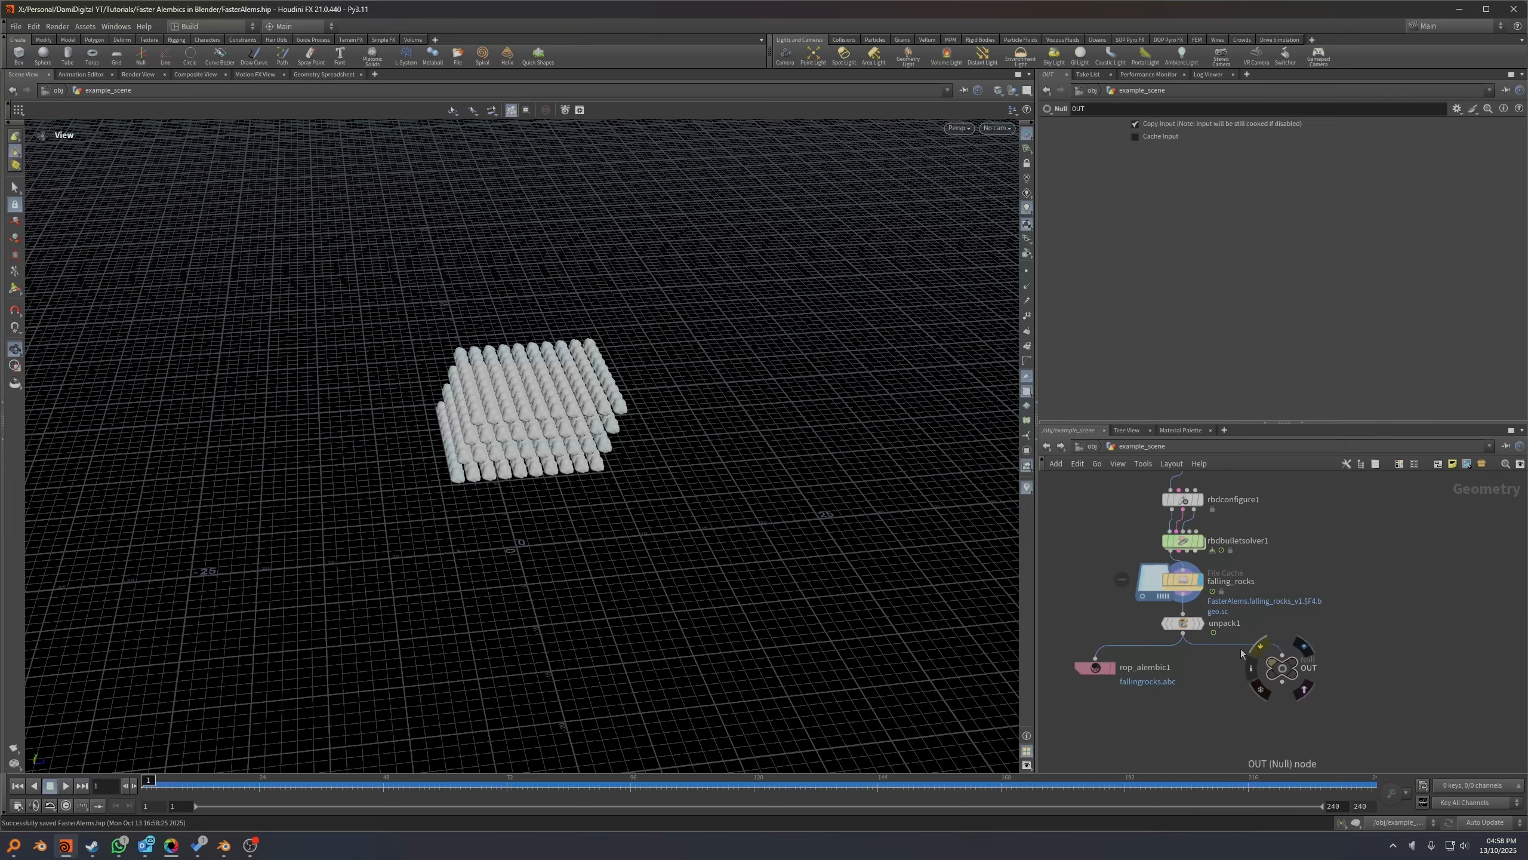
middle_click_drag(1217, 671, 1240, 669)
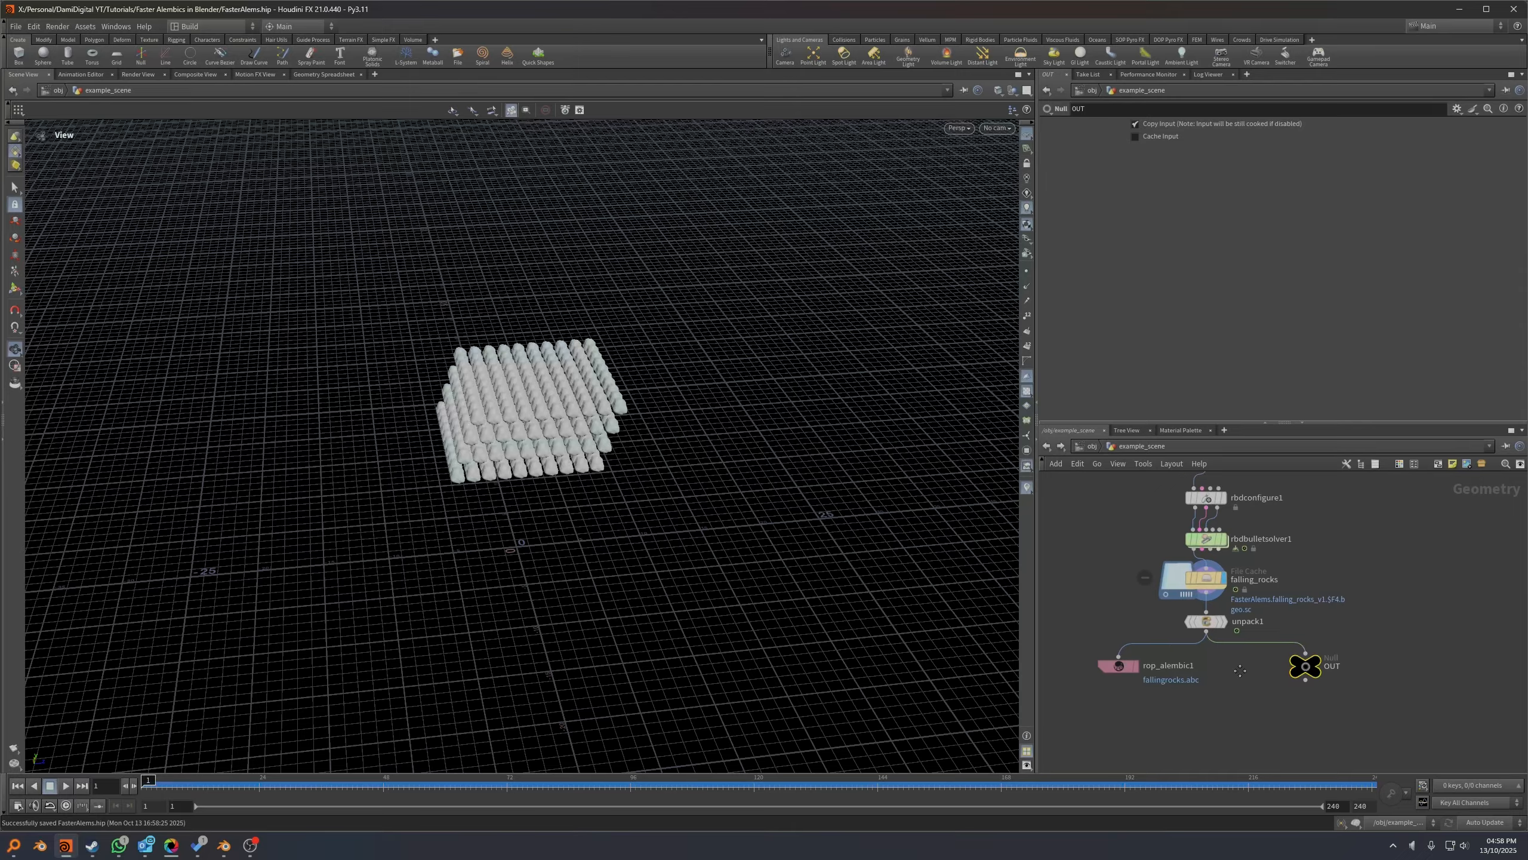
scroll(1240, 670, "up", 3)
key("Tab")
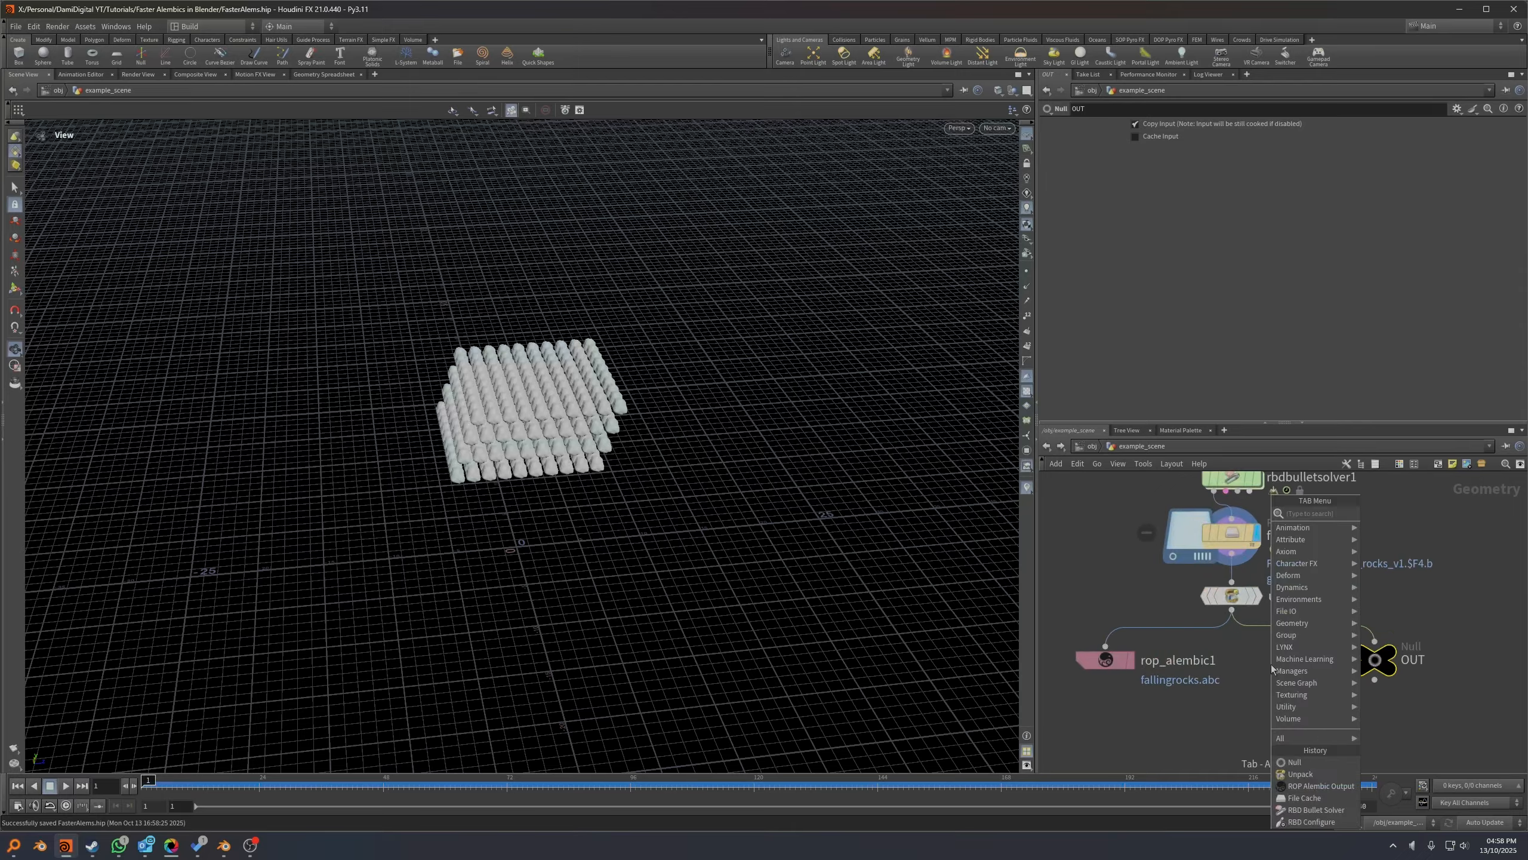
type("ass")
key("Return")
left_click(1270, 664)
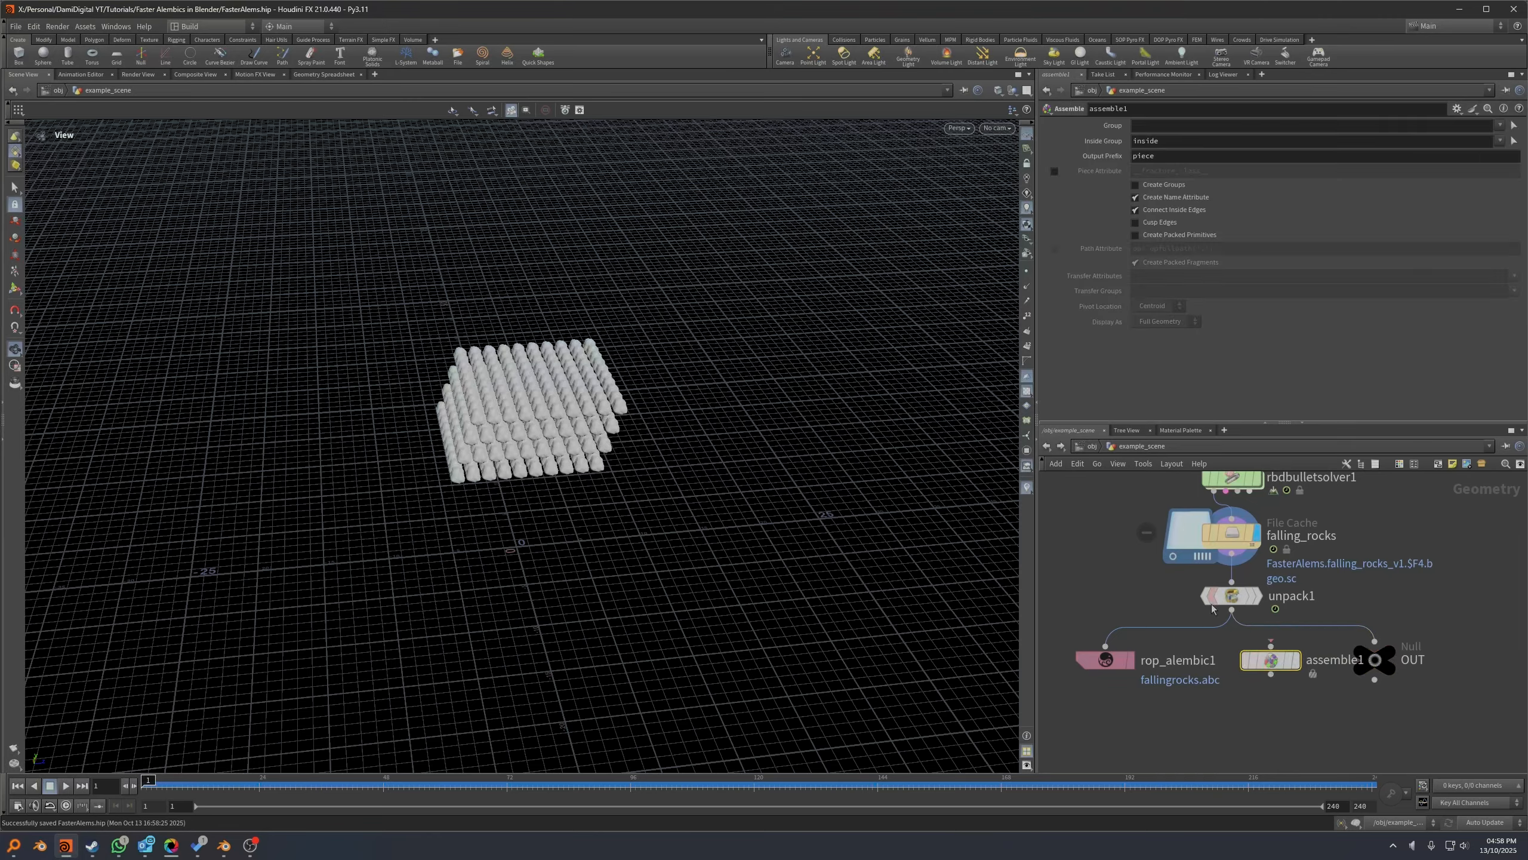
mouse_move(1231, 609)
left_mouse_down()
mouse_move(1270, 642)
mouse_move(1269, 696)
left_mouse_up()
left_click(1295, 660)
middle_click_drag(1308, 636, 1281, 599)
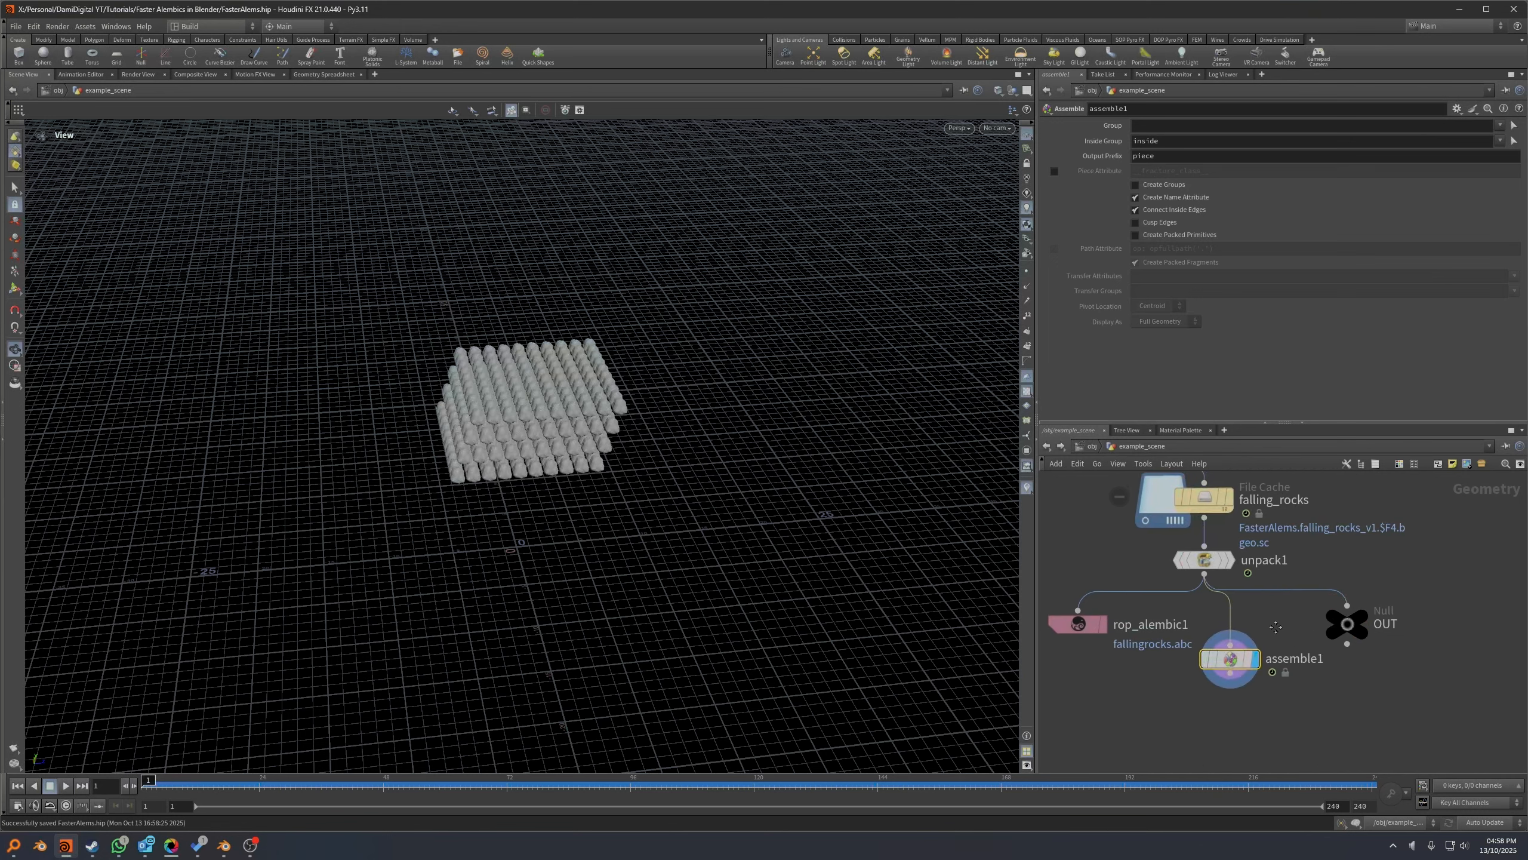
scroll(1281, 599, "up", 2)
middle_click_drag(1219, 546, 1246, 482)
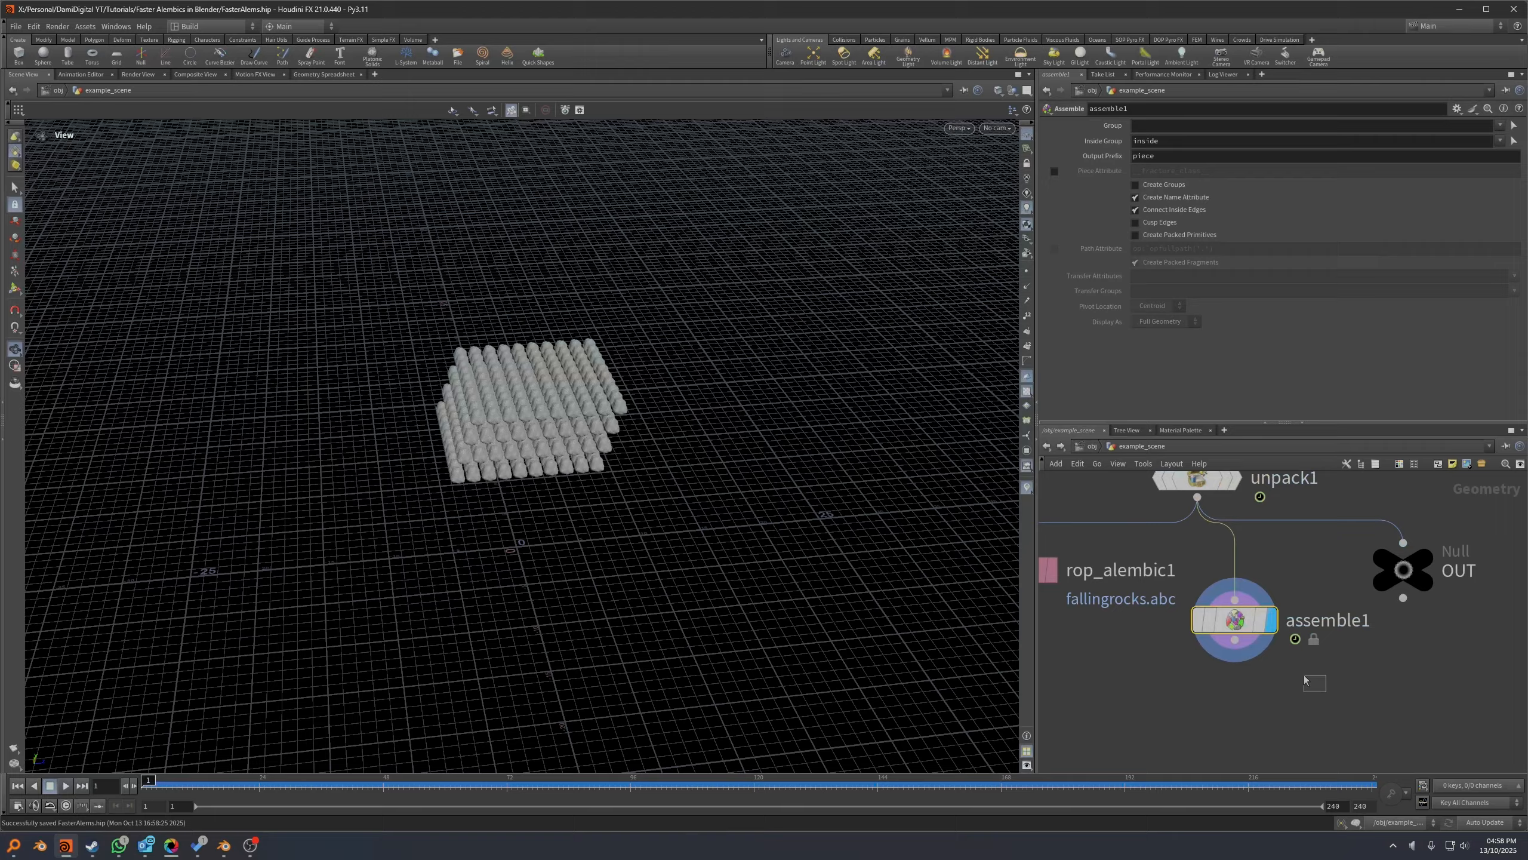
key("Delete")
Set the OUT null as the displayed node and go to the out network.
mouse_move(1437, 590)
middle_click_drag(1442, 668, 1427, 729)
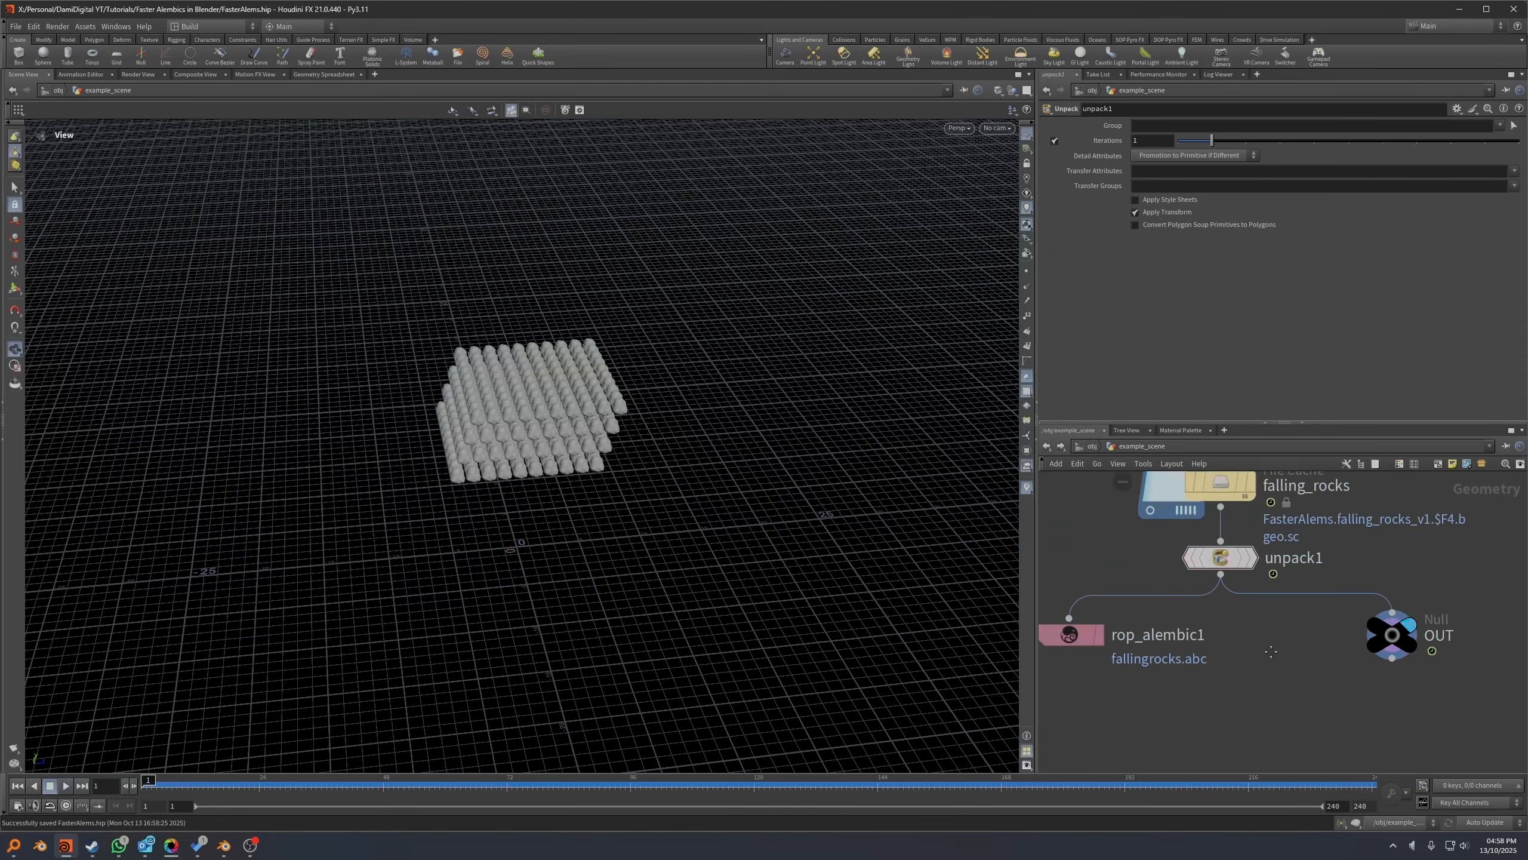
left_click(1090, 447)
left_click(1096, 464)
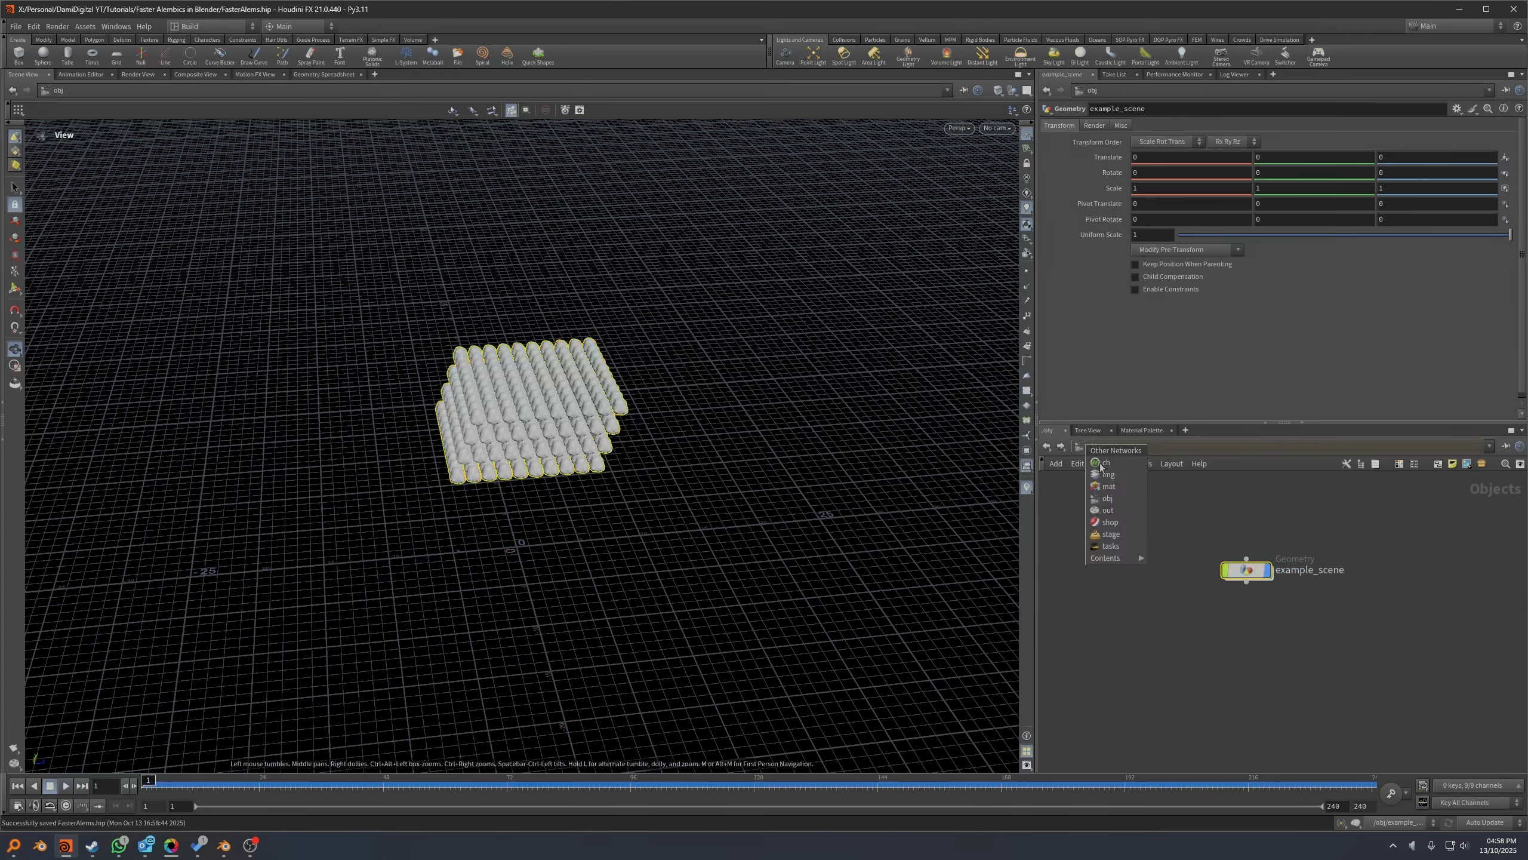
left_click(1120, 503)
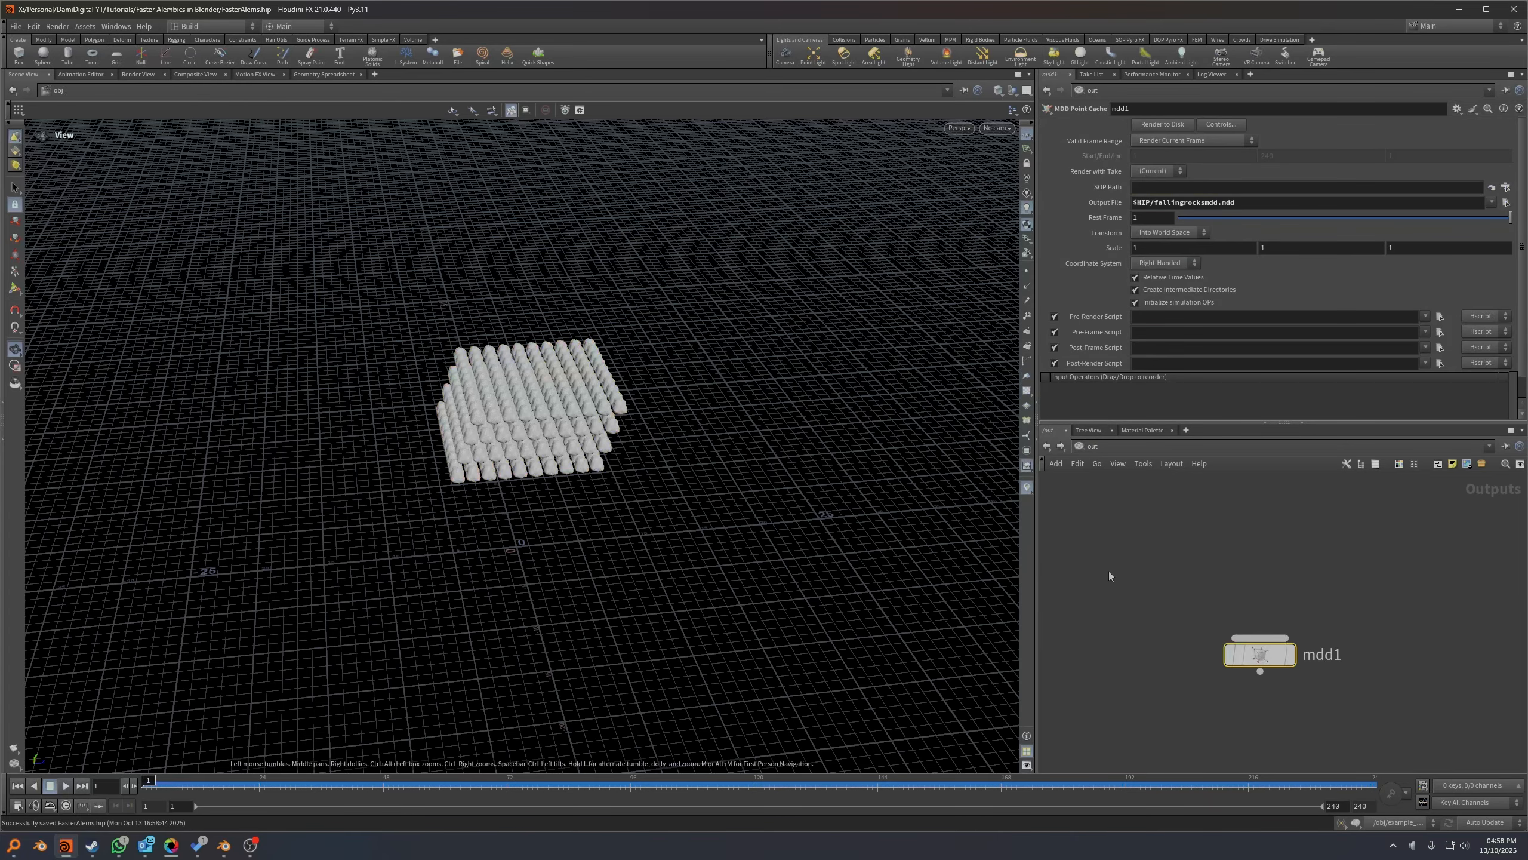
Set the MDD cache's SOP path to /obj/example_scene/OUT.
left_click(1506, 186)
left_click_drag(1453, 87, 897, 333)
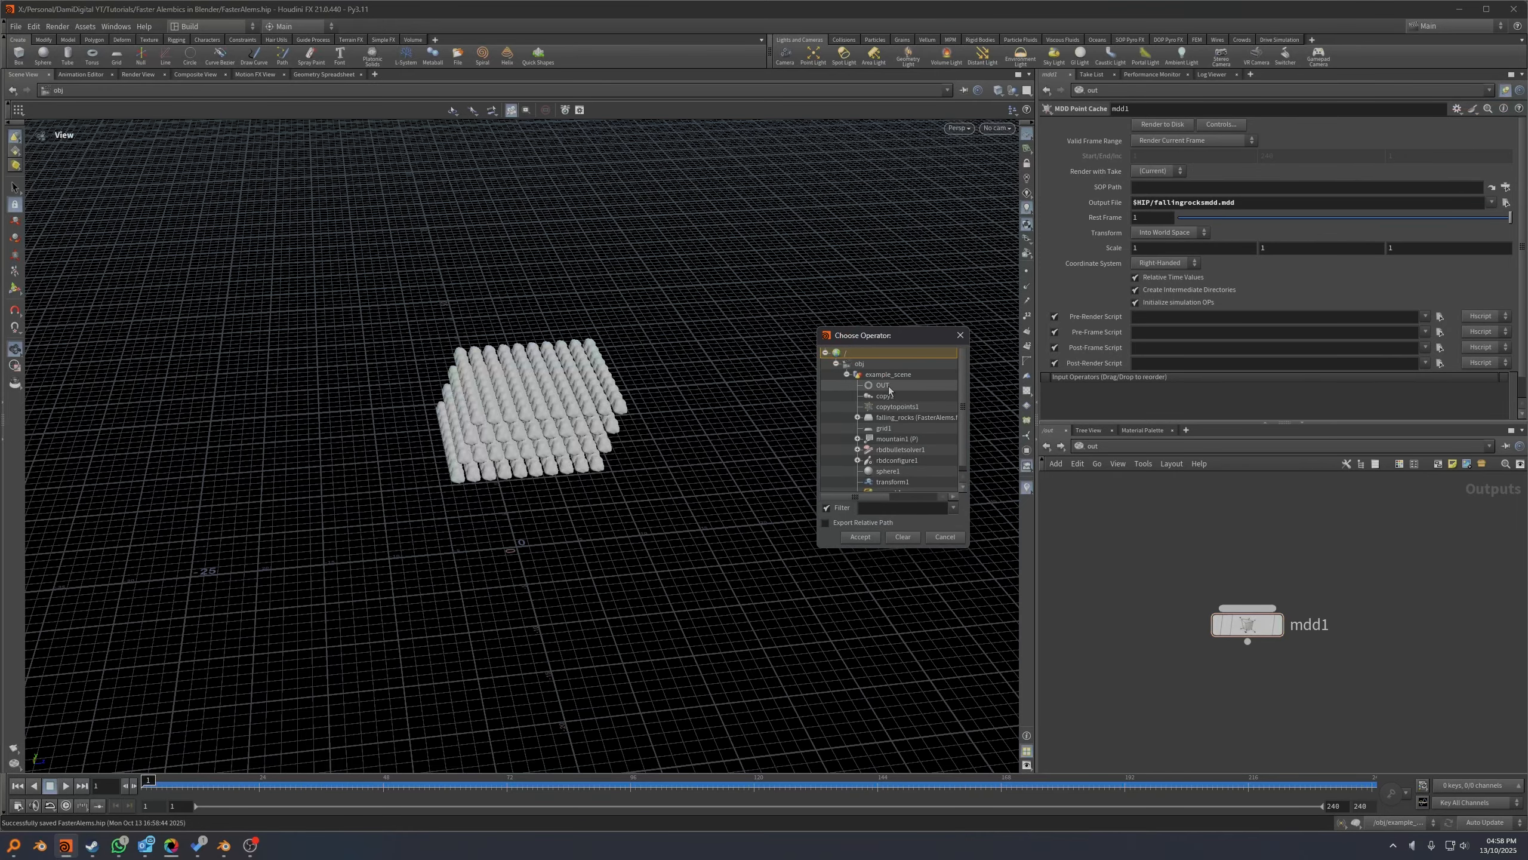
left_click(846, 374)
left_click(846, 374)
double_click(882, 385)
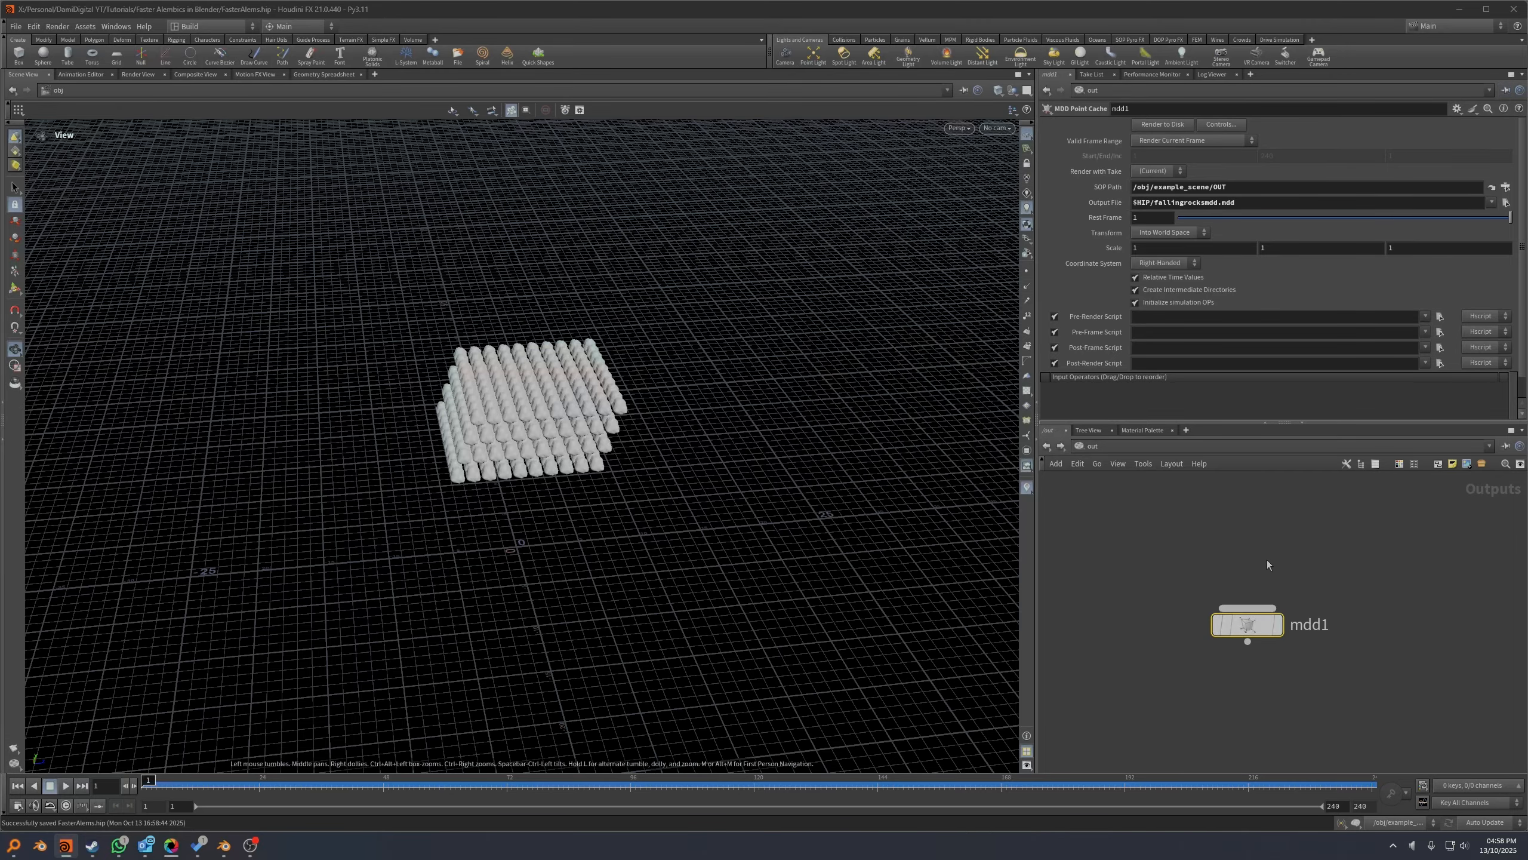
Review the available operators for the MDD cache's SOP path, keeping OUT as the chosen node.
left_click(1506, 187)
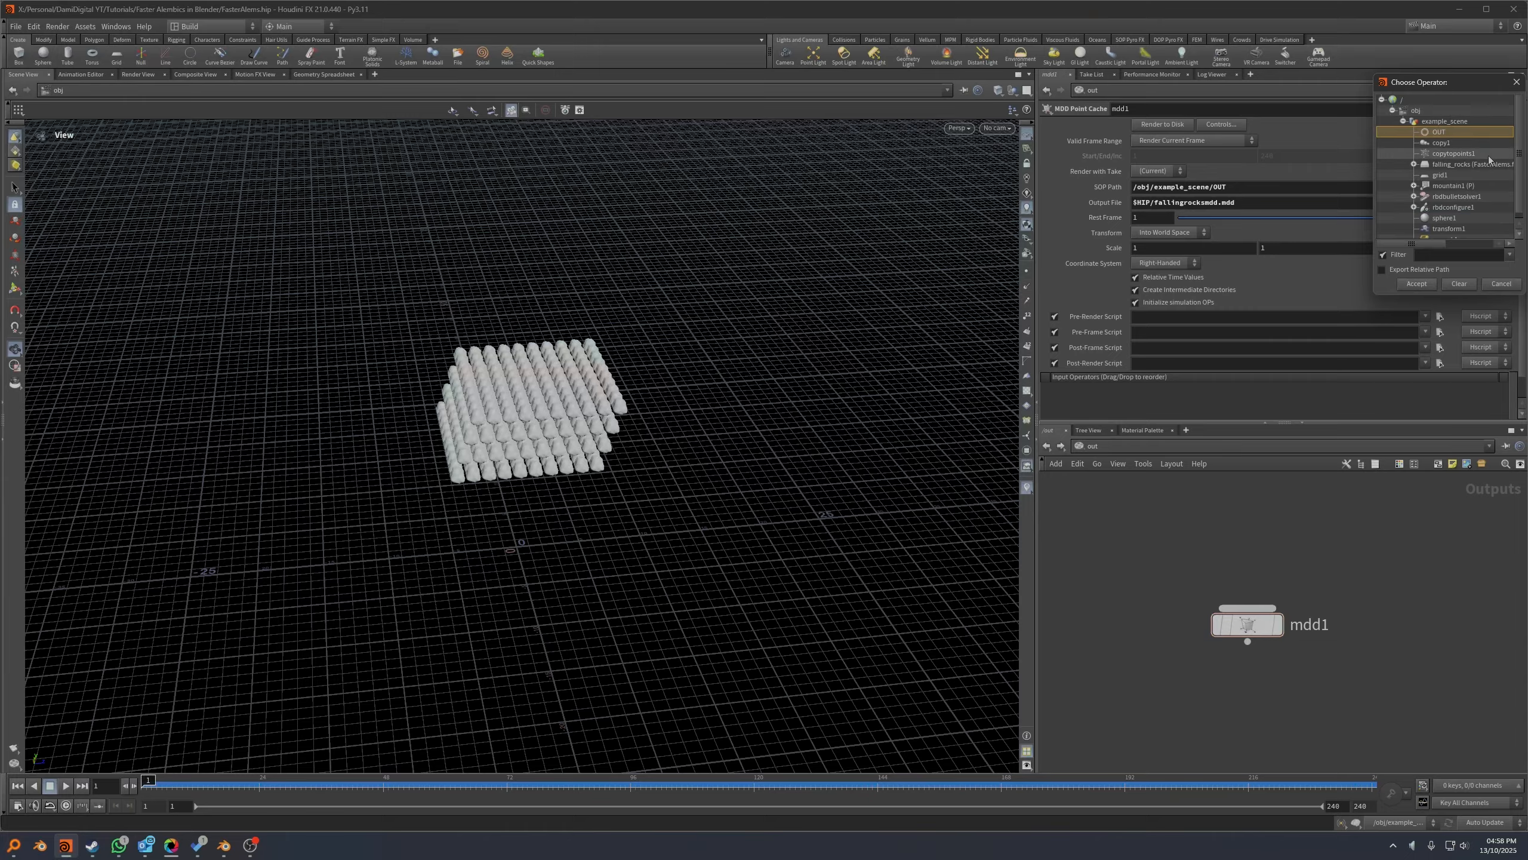
scroll(1462, 223, "down", 1)
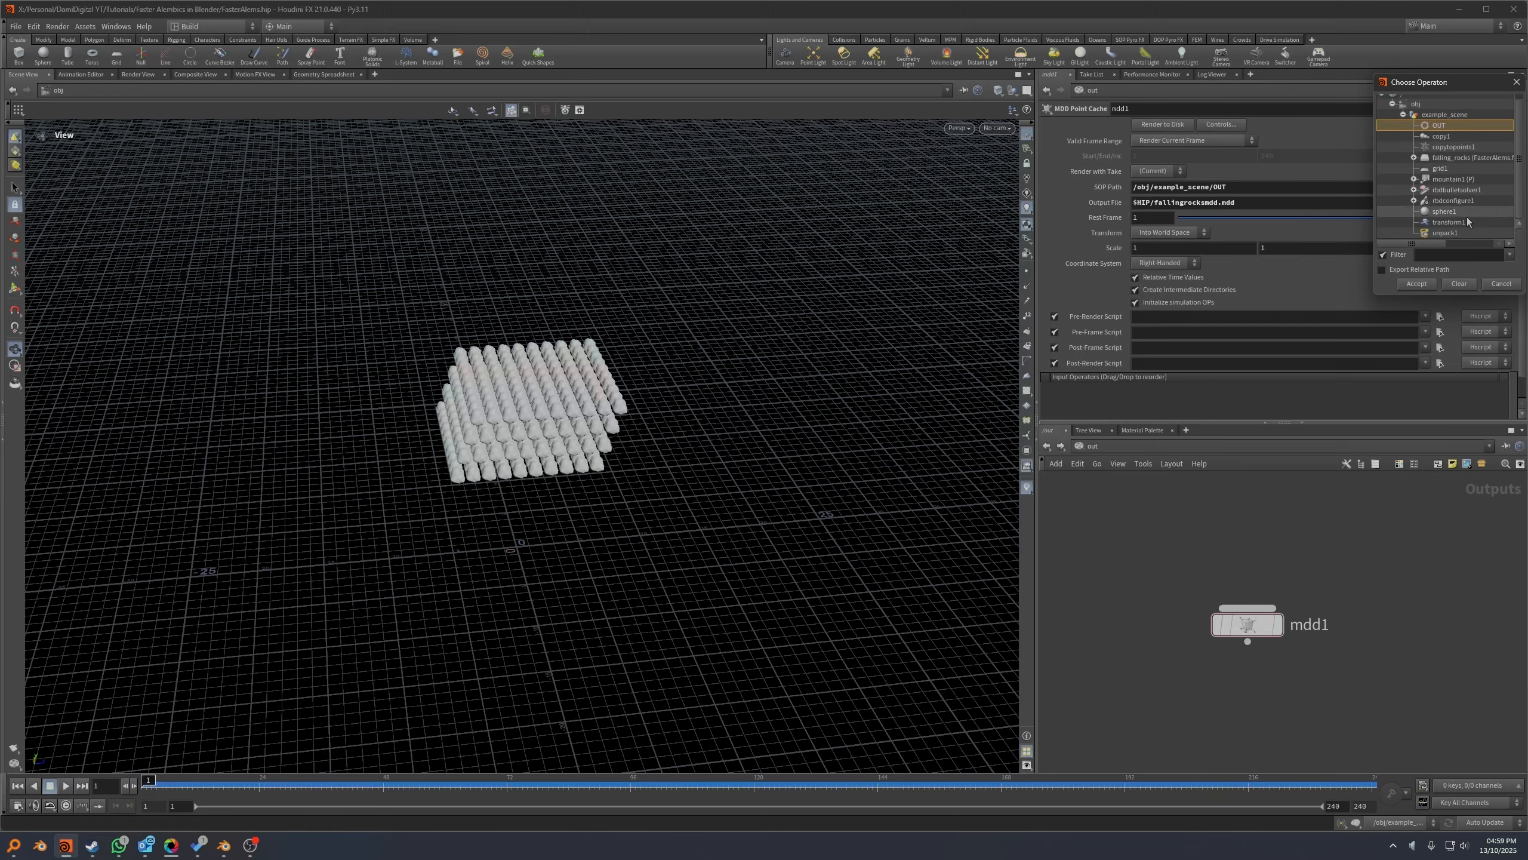
scroll(1459, 208, "up", 1)
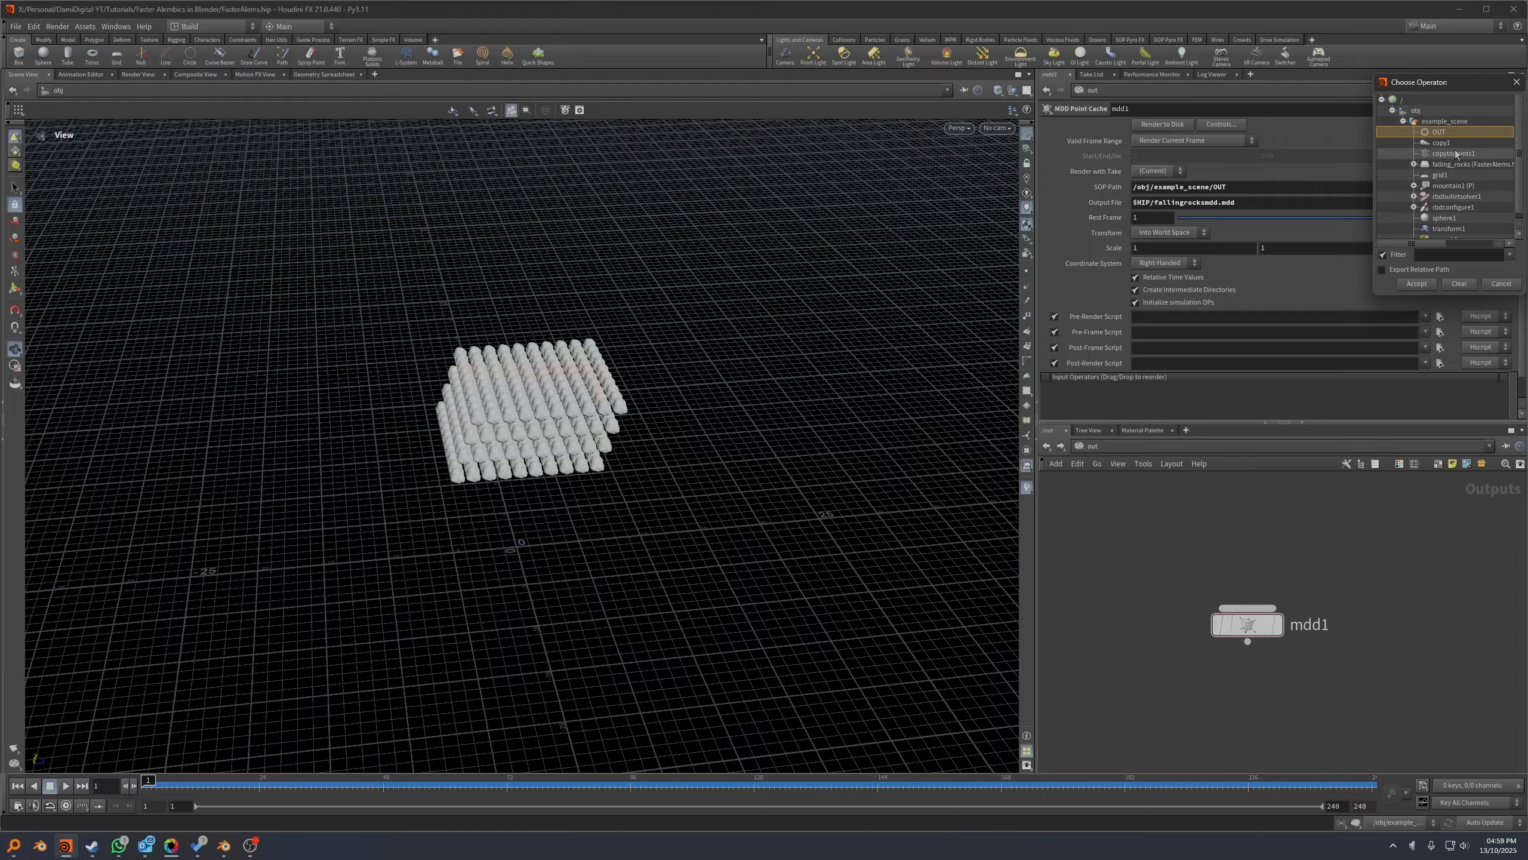
left_click(1426, 285)
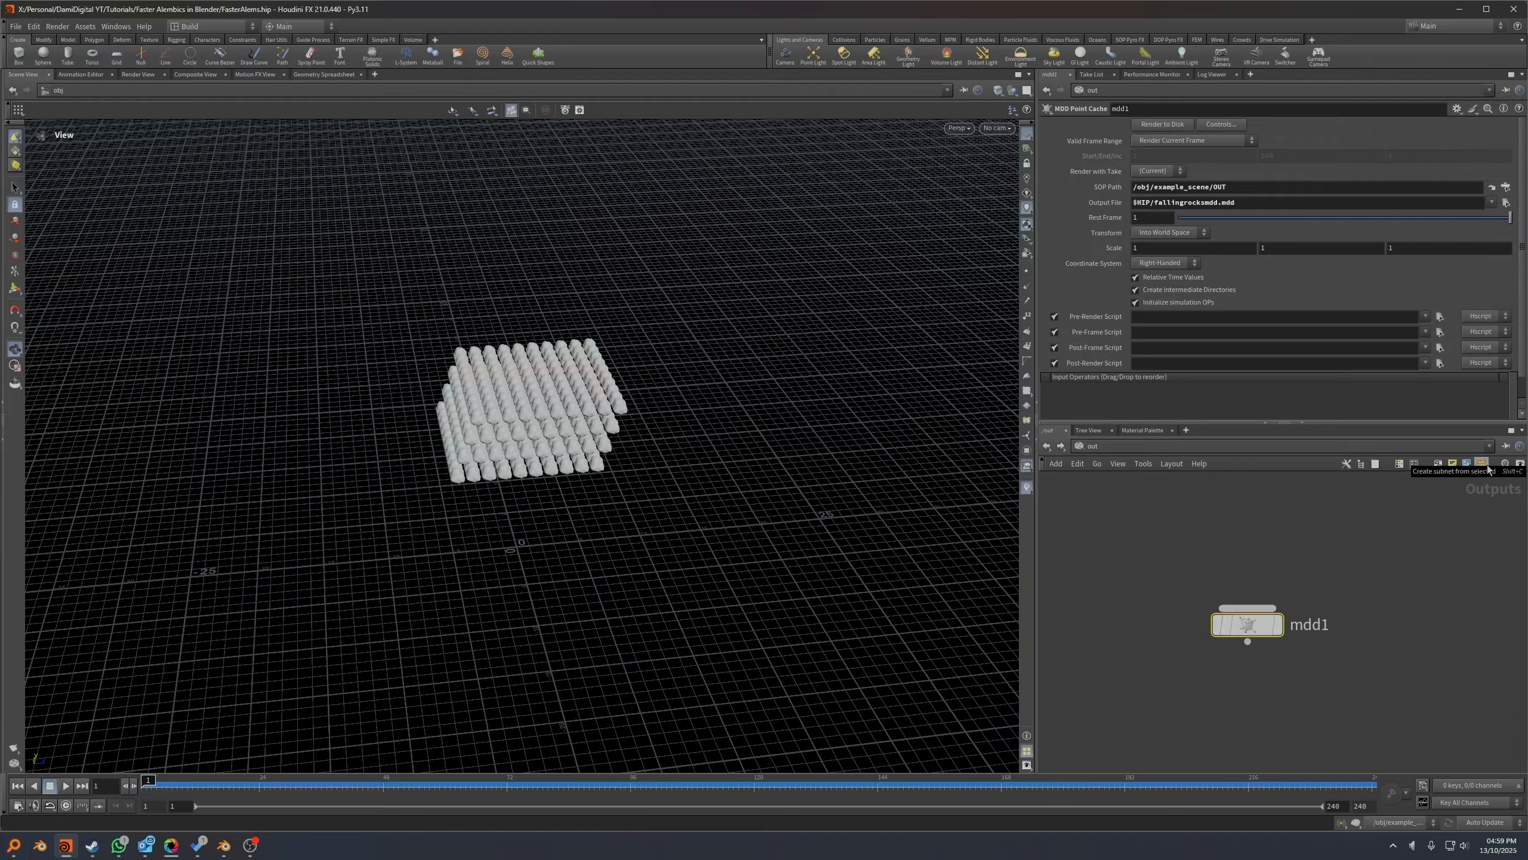
left_click(1378, 572)
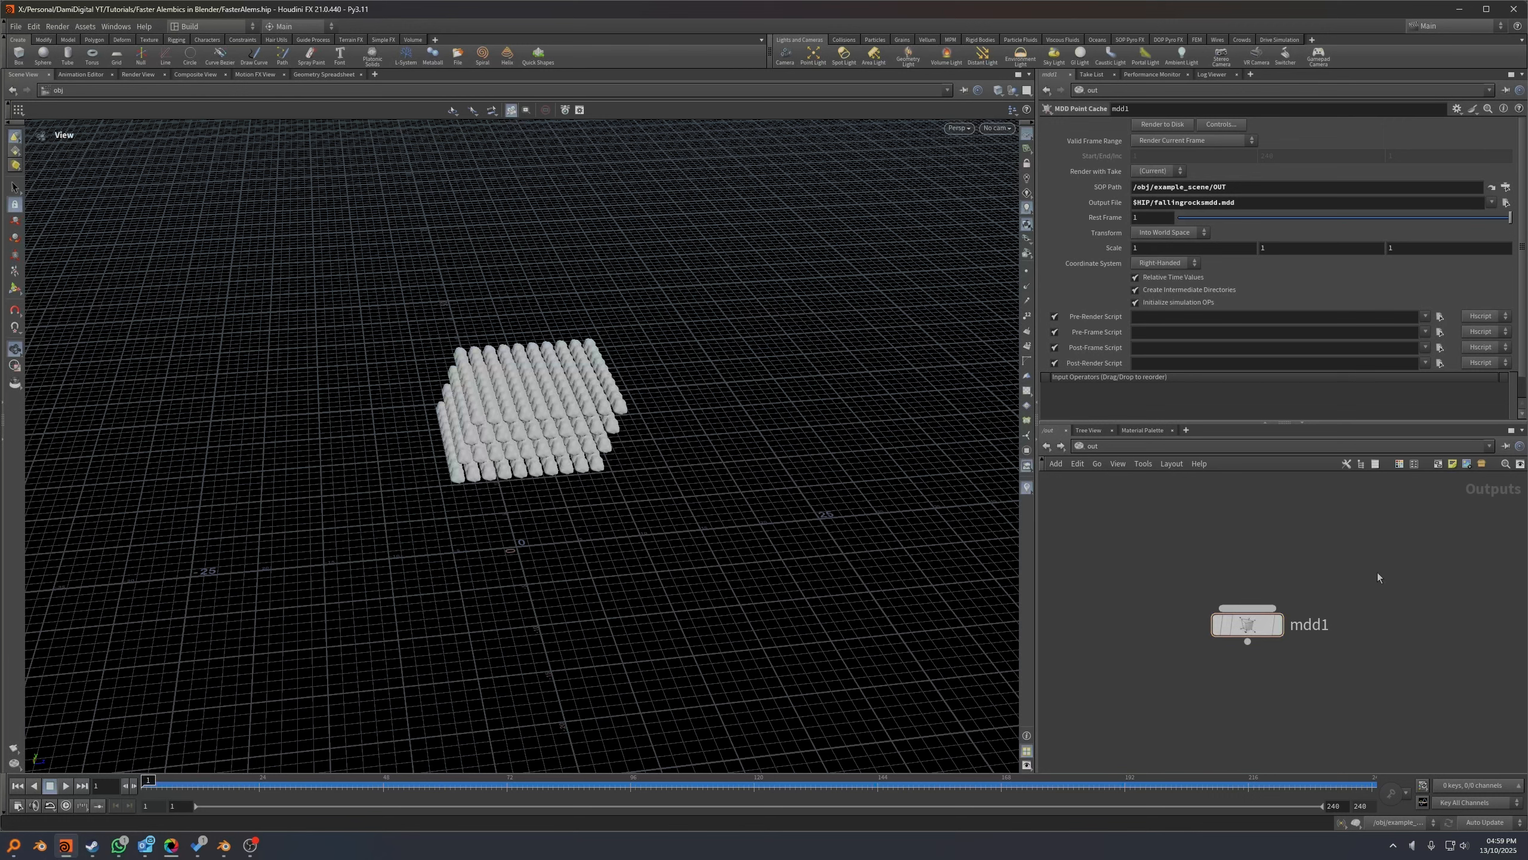
Save the scene and set the MDD cache's valid frame range to Render Frame Range.
key("ctrl+s")
left_click_drag(1149, 547, 1278, 666)
left_click_drag(1268, 203, 1132, 203)
left_click(1243, 206)
left_click(1169, 165)
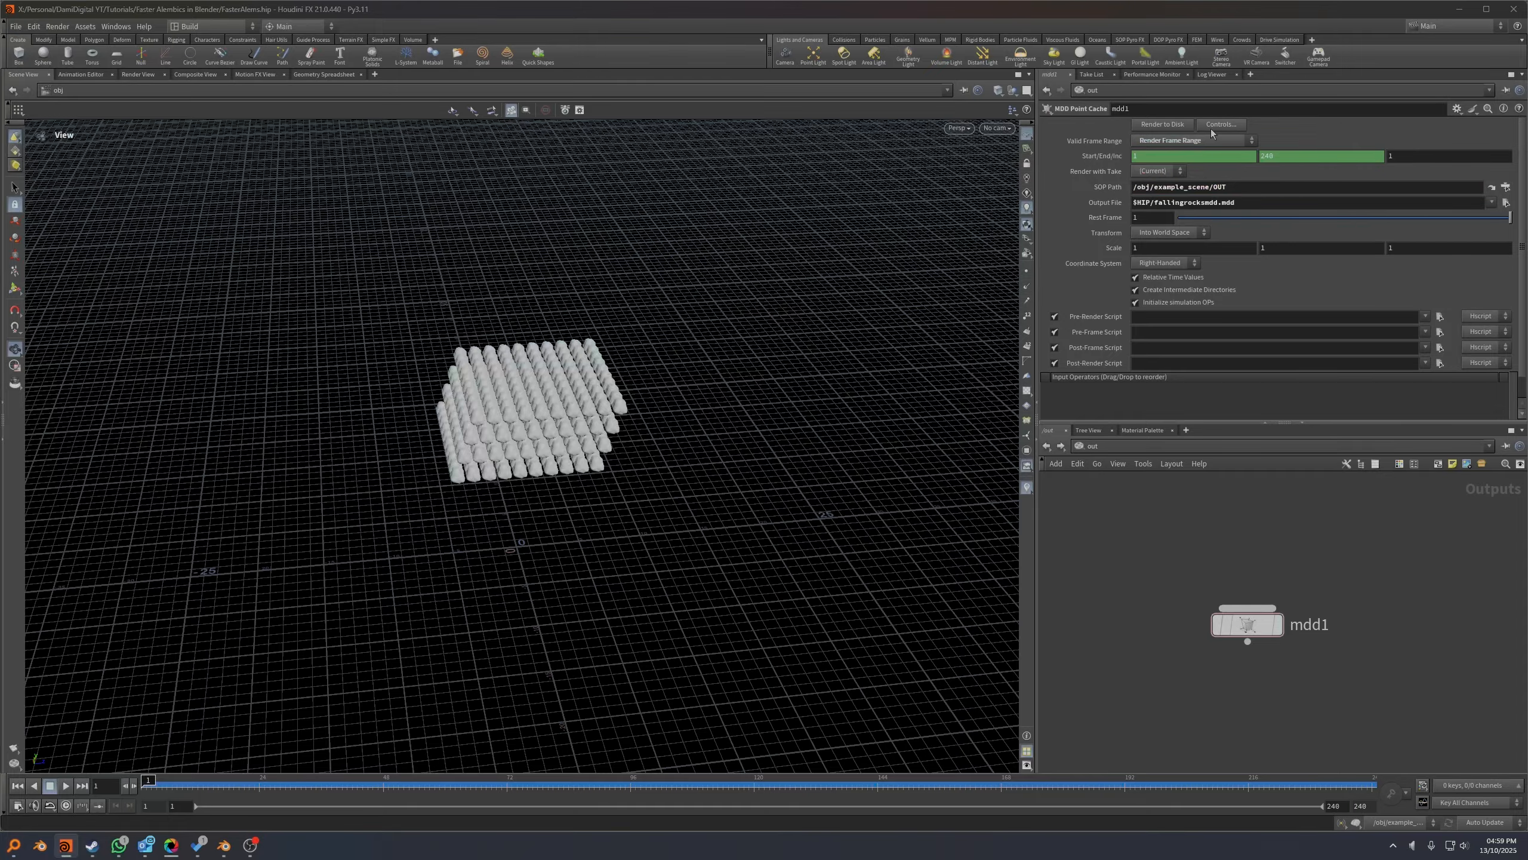
Render the MDD point cache to disk and save the scene file.
left_click(1164, 125)
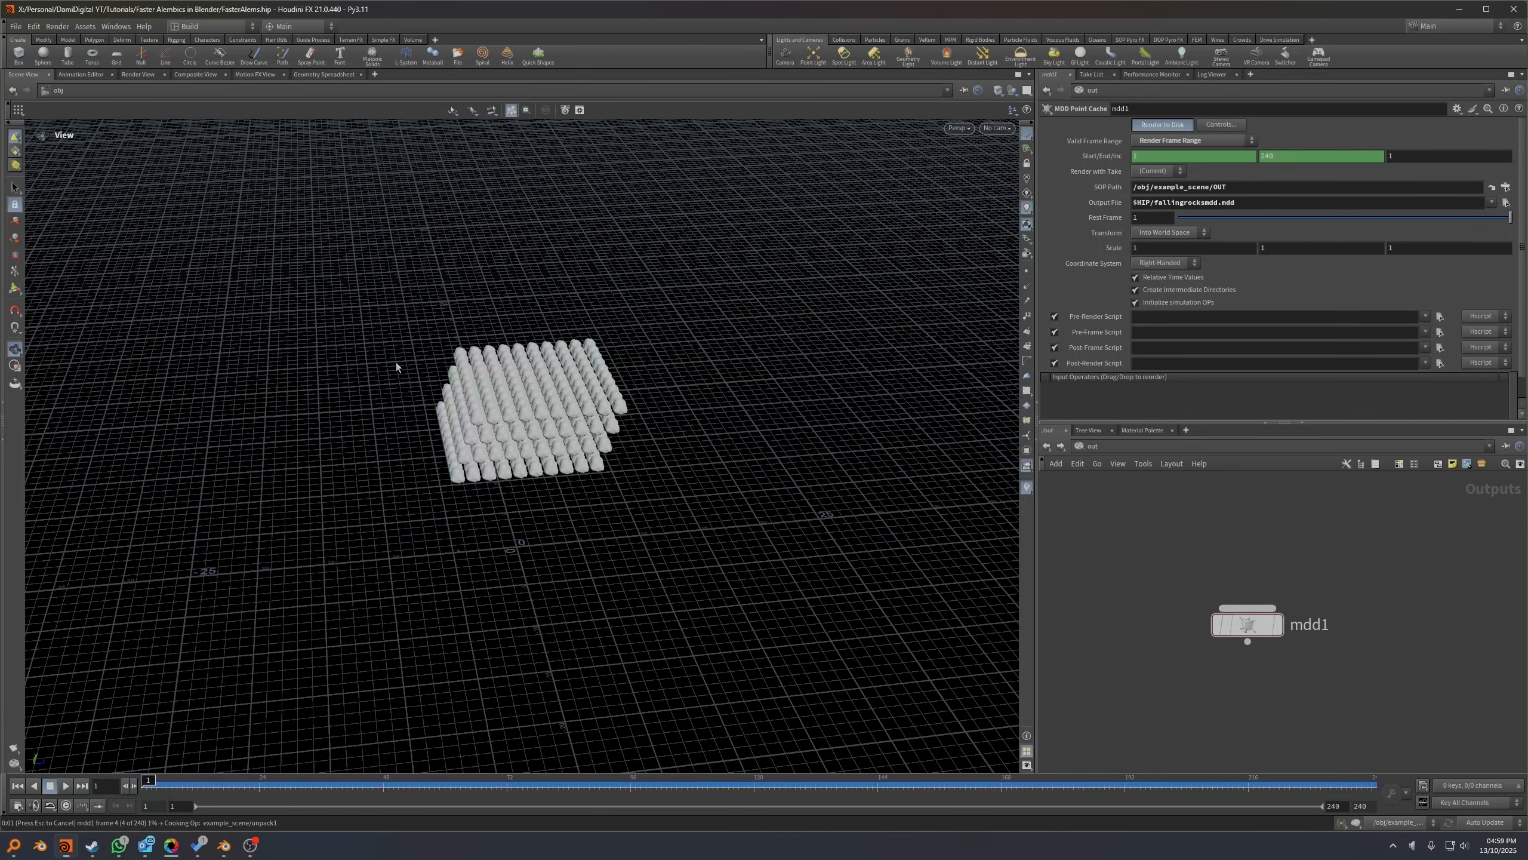
key("ctrl+s")
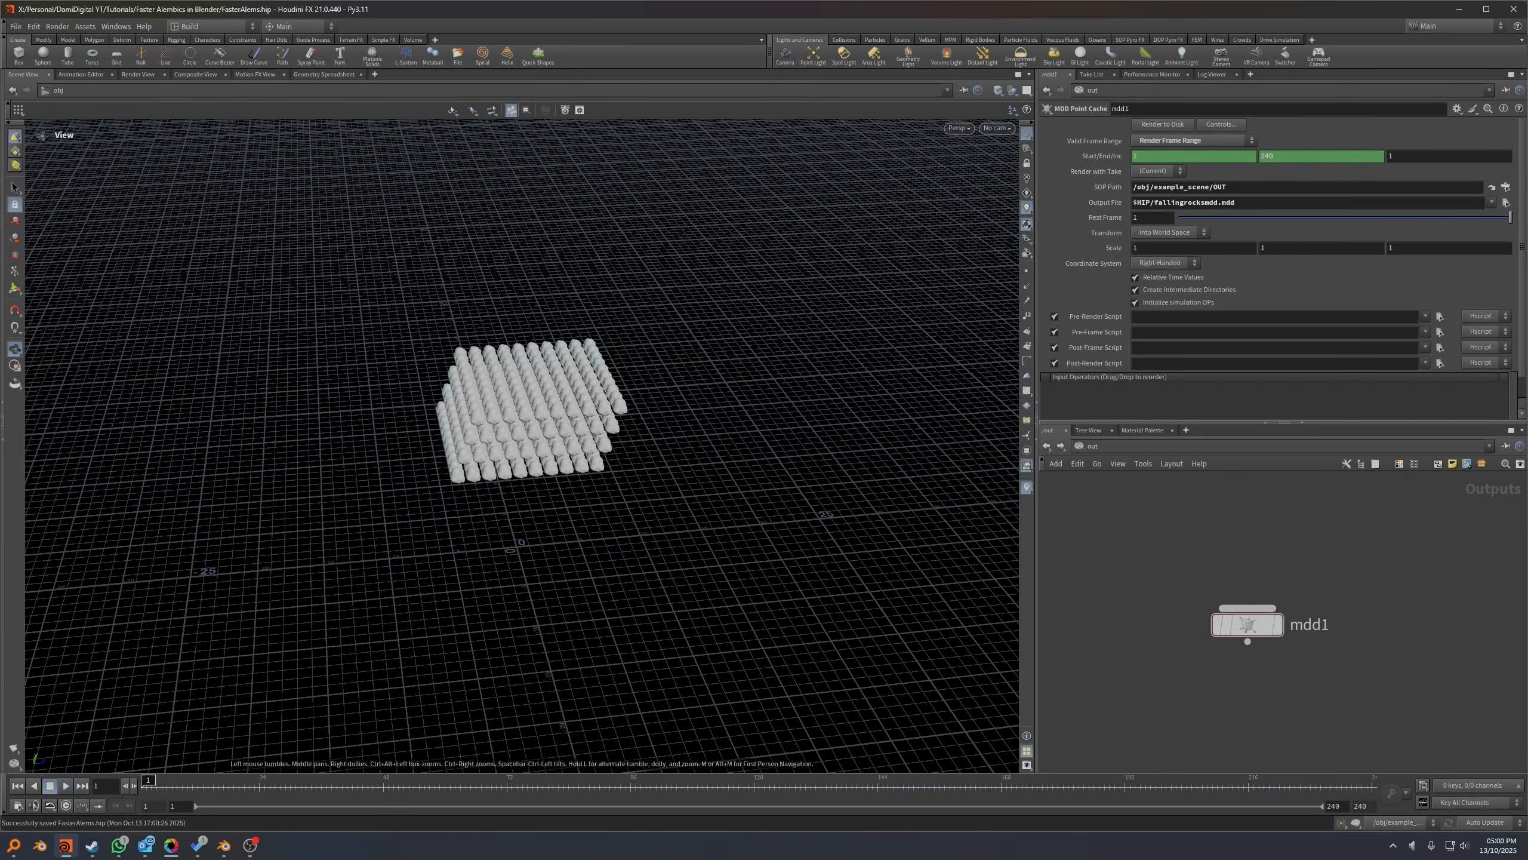
Switch to File Explorer and select fallingrocksmdd.mdd to check the exported cache.
key("alt+Tab")
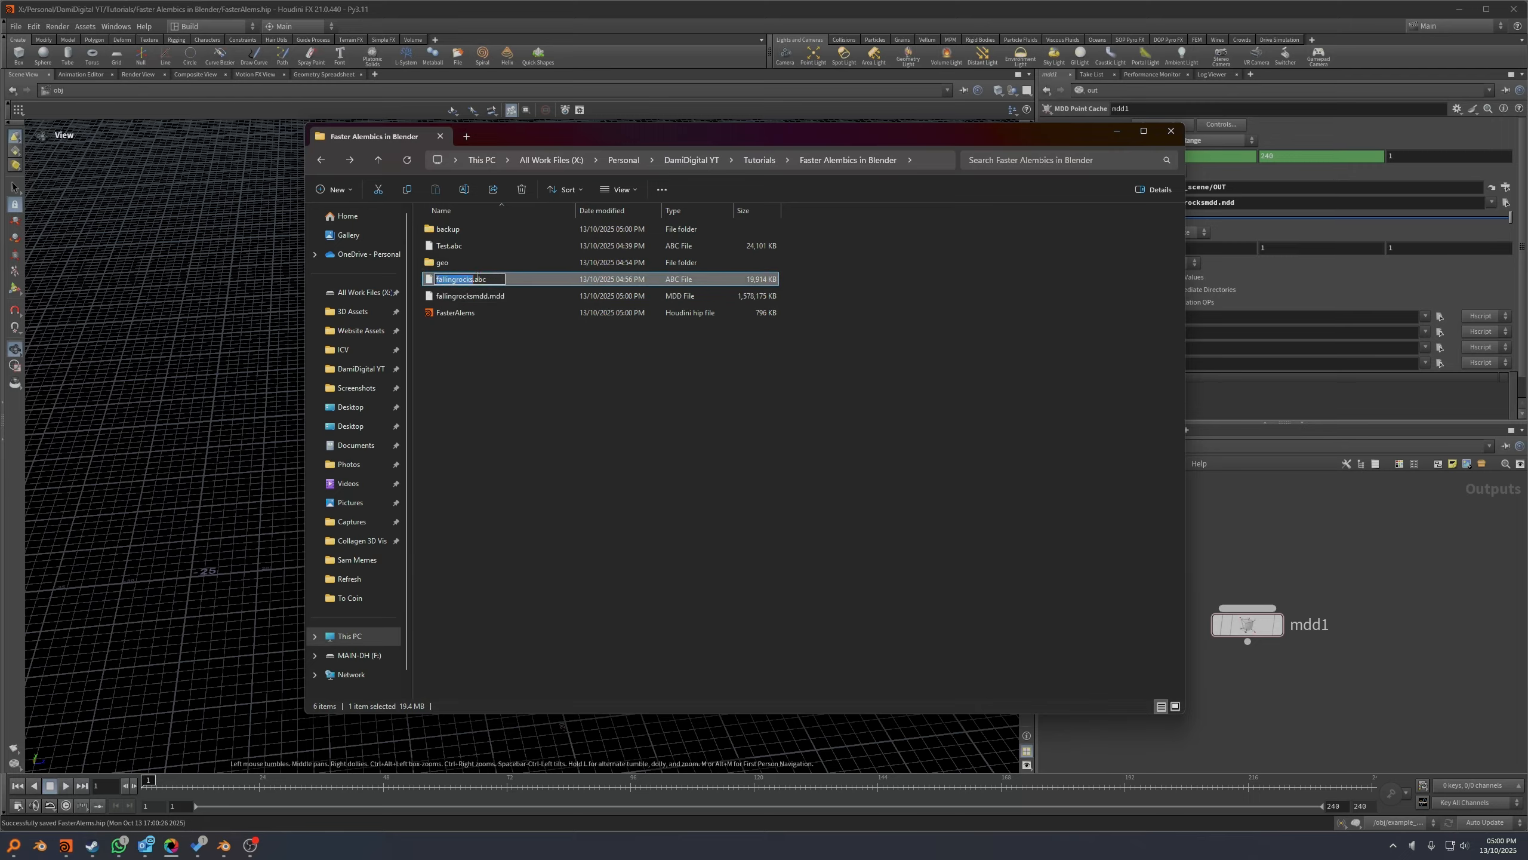
left_click(518, 295)
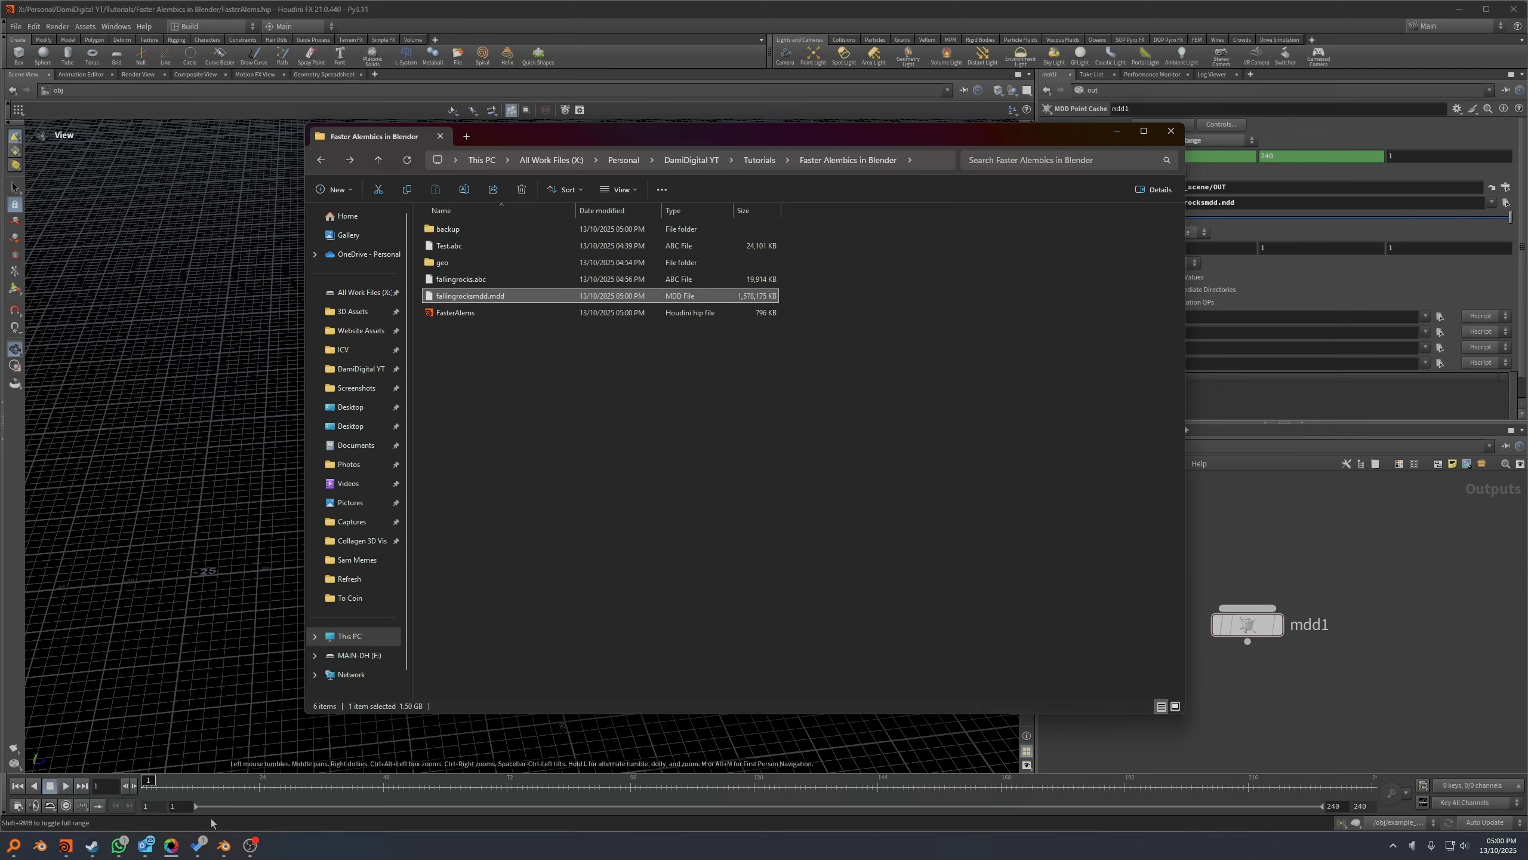
Switch to Blender and add a Mesh Cache modifier to the example_scene object.
left_click(222, 845)
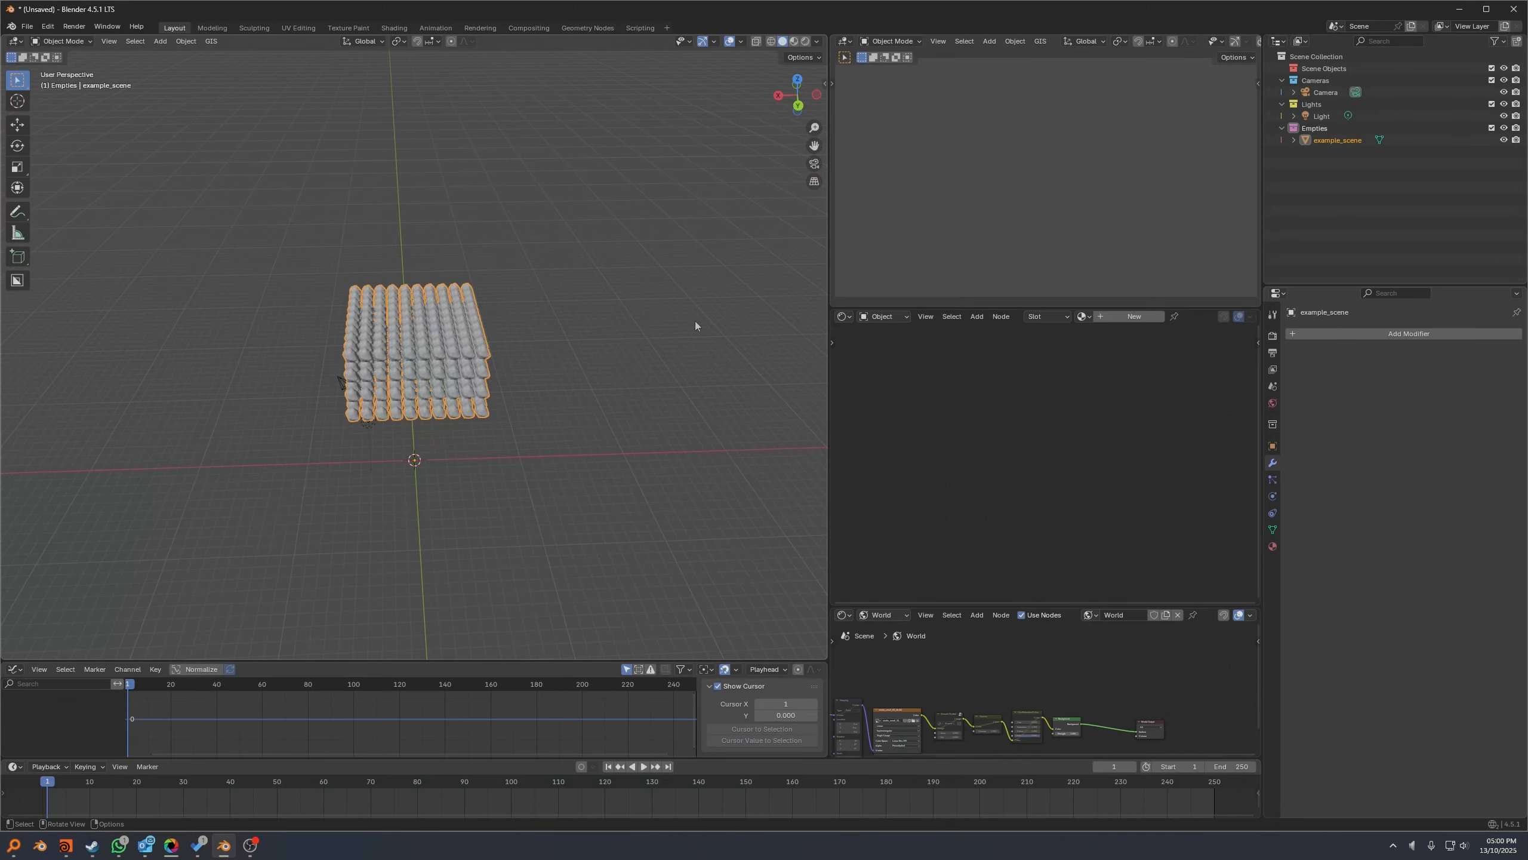
middle_click_drag(416, 372, 437, 340)
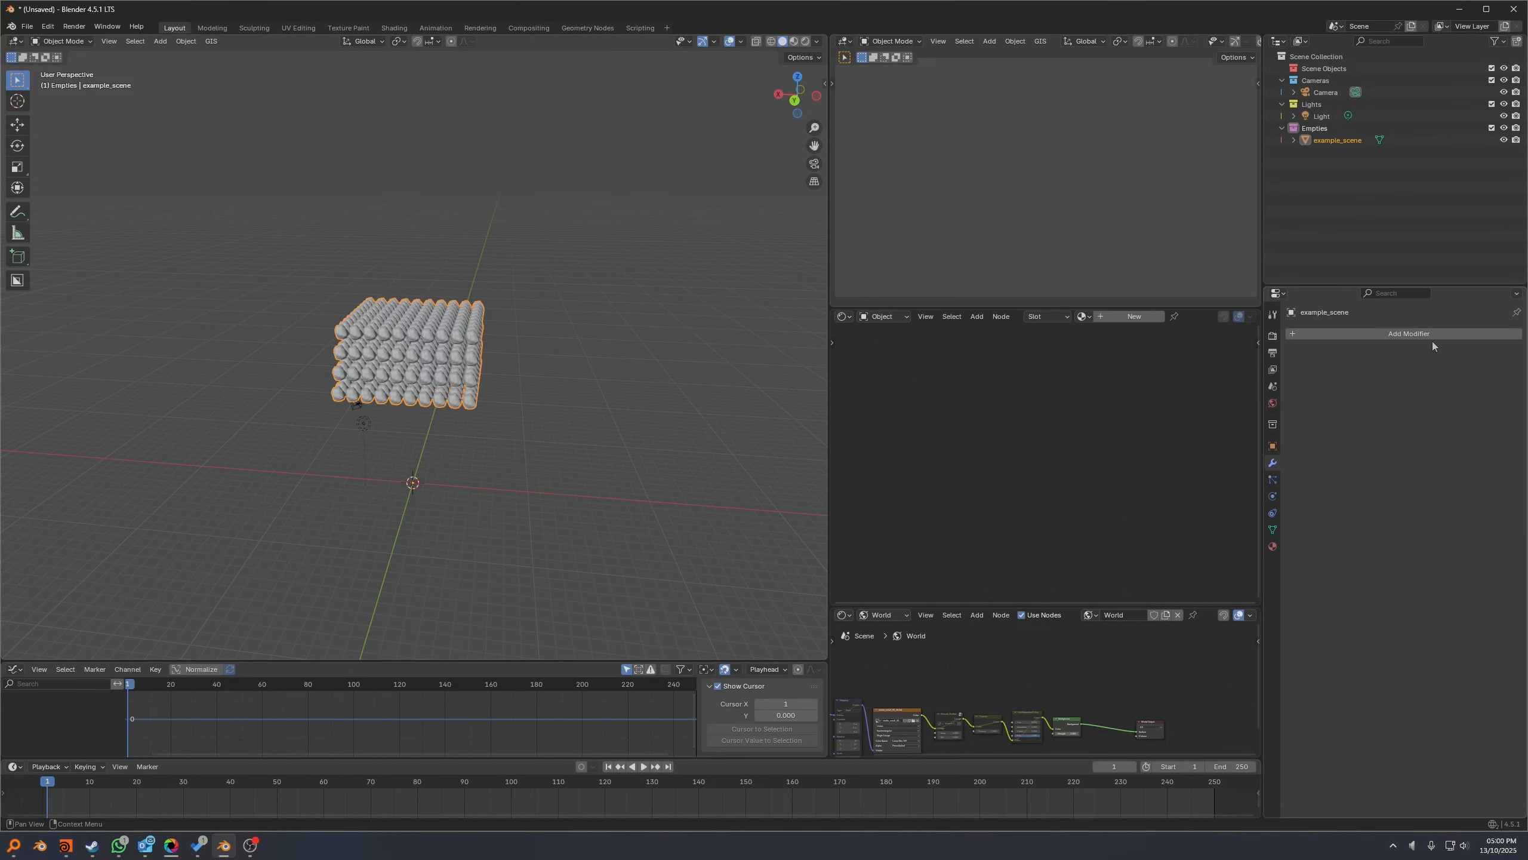
left_click(1414, 333)
left_click(1357, 332)
type("mo")
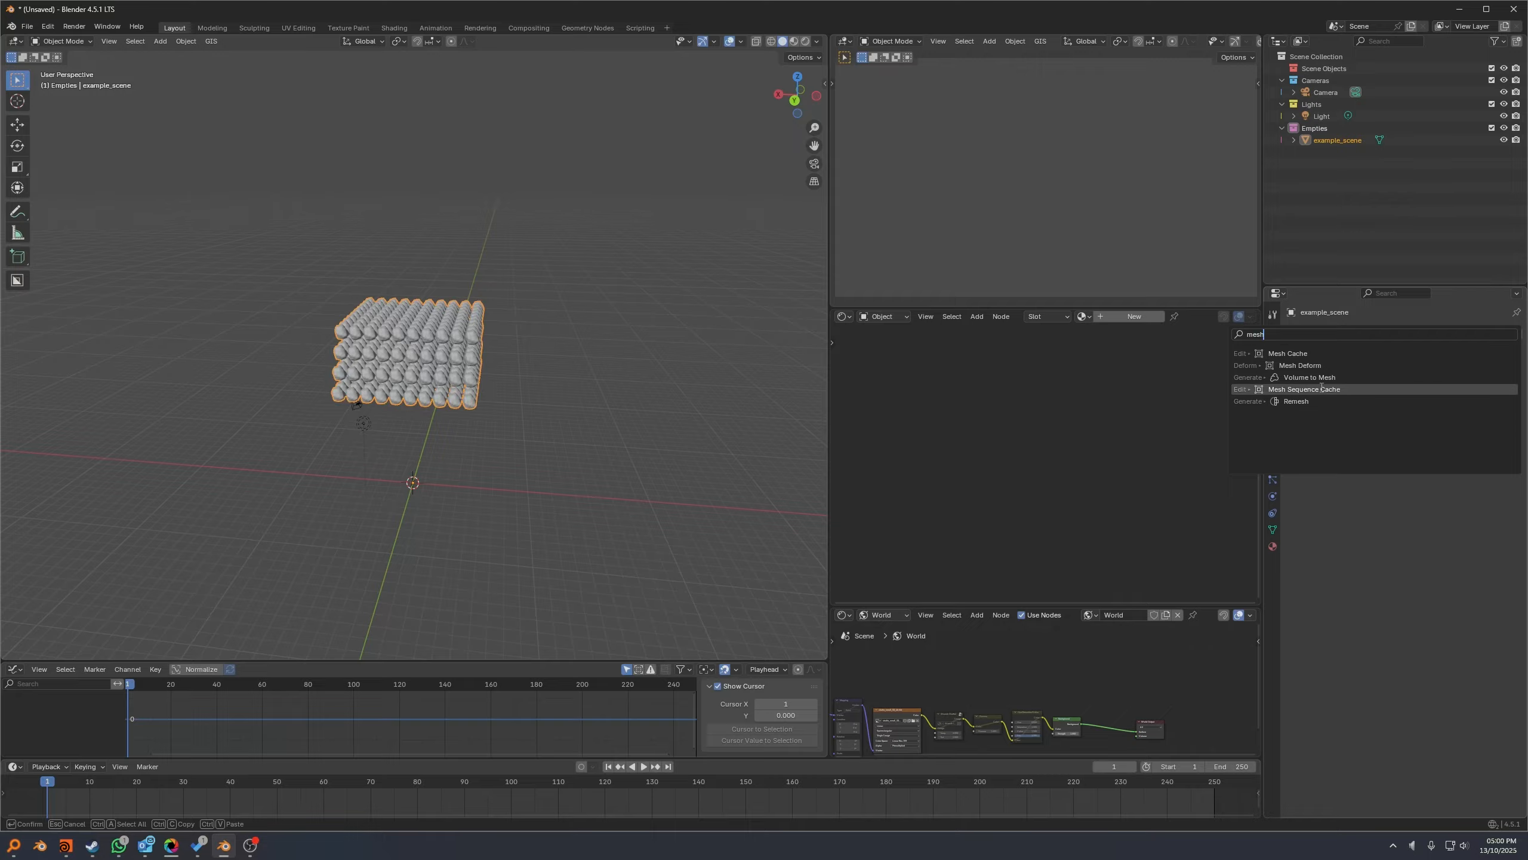
left_click(1330, 354)
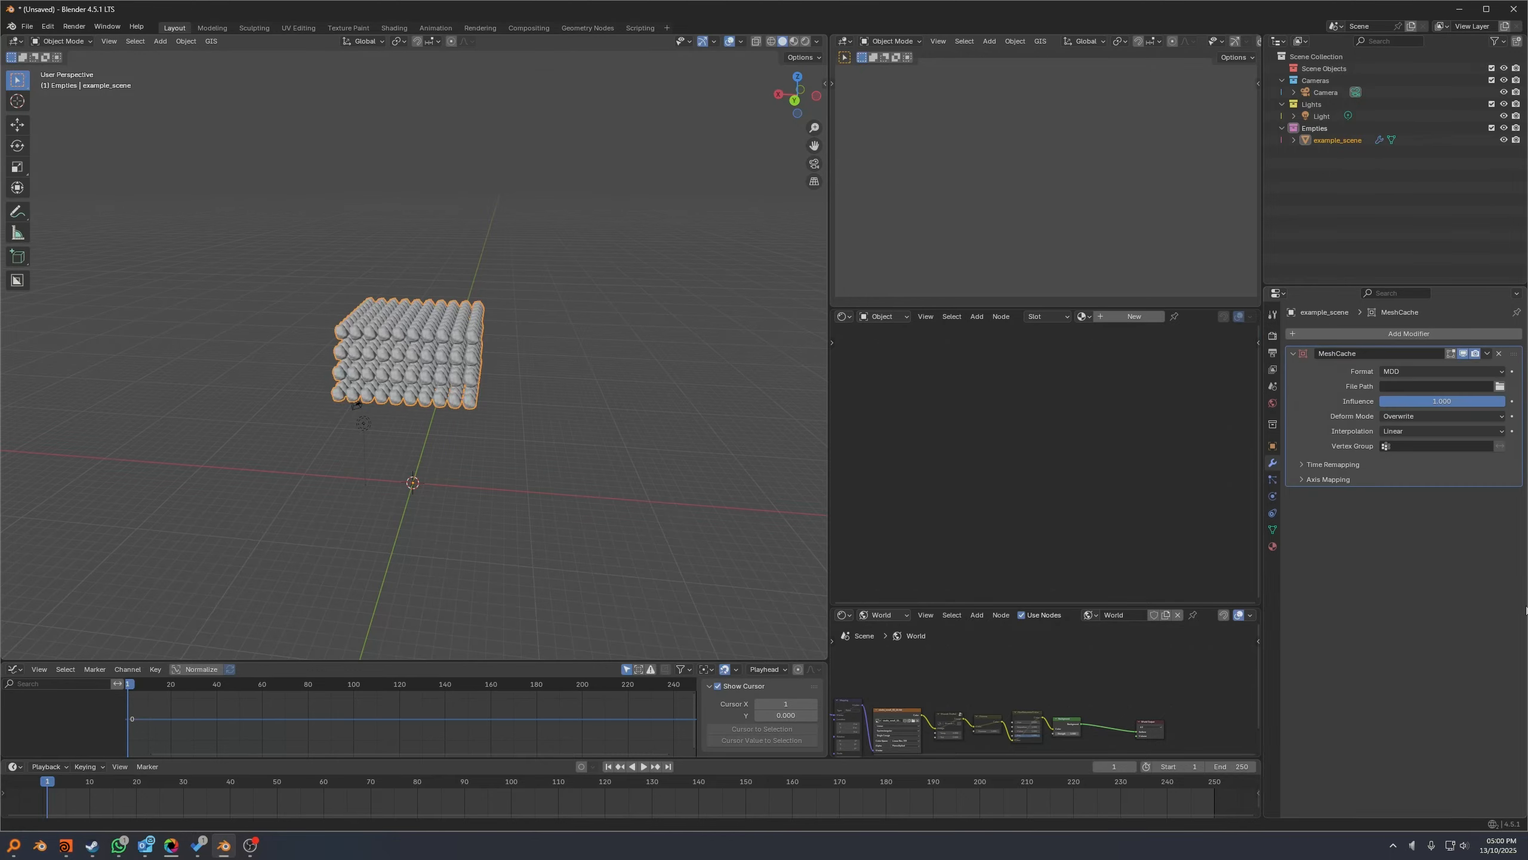
Keep the Mesh Cache format as MDD and load fallingrocksmdd.mdd from the Faster Alembics in Blender folder.
left_click(1403, 372)
left_click(1403, 370)
left_click(1500, 385)
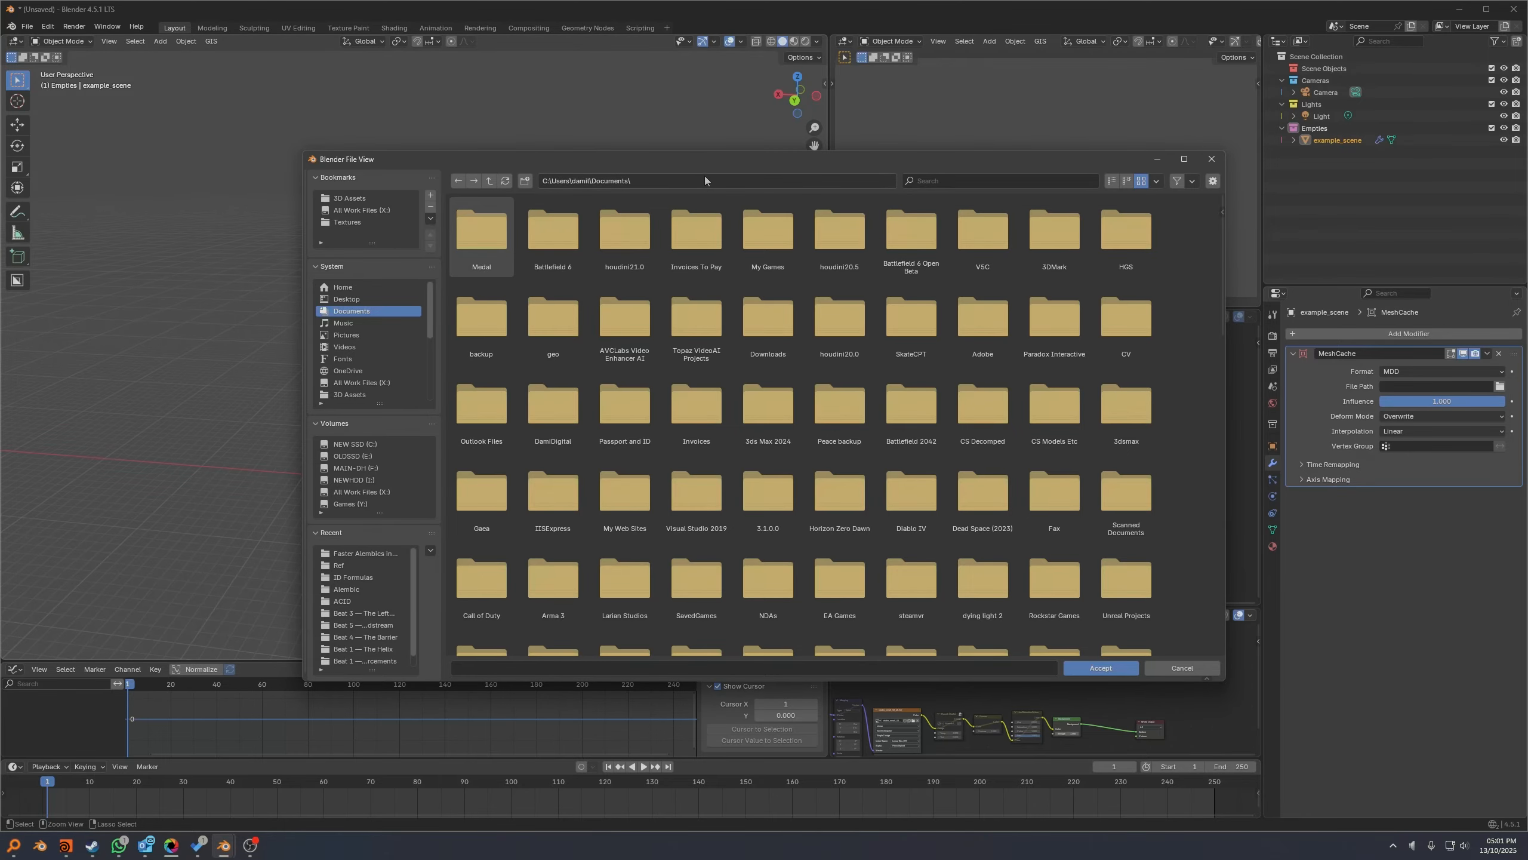
type("X:\\Personal\\DamiDigital YT\\Tutorials\\Faster Alembics in Blender\\")
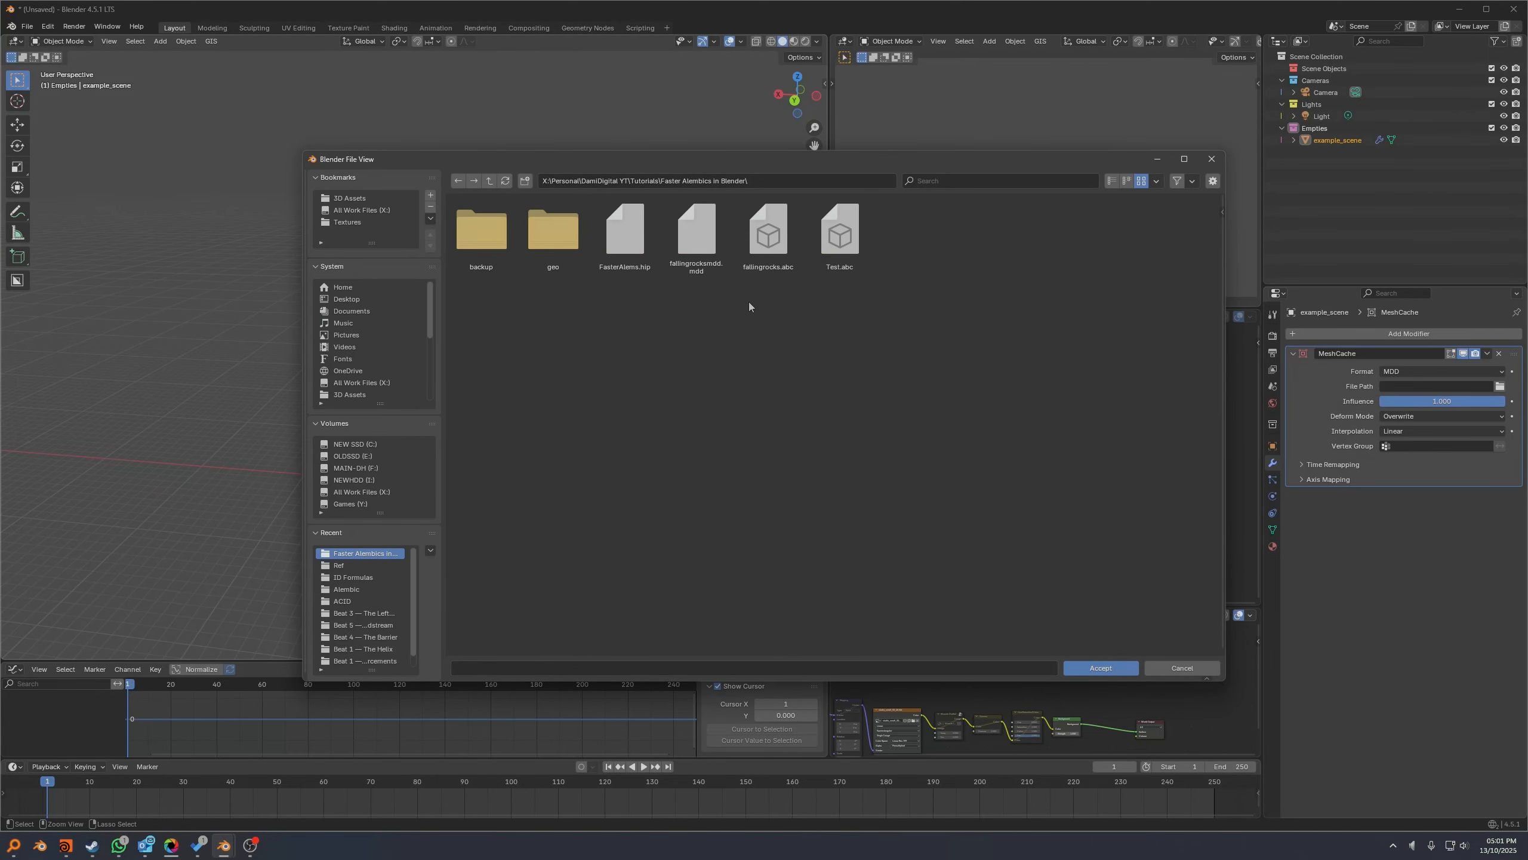
double_click(703, 270)
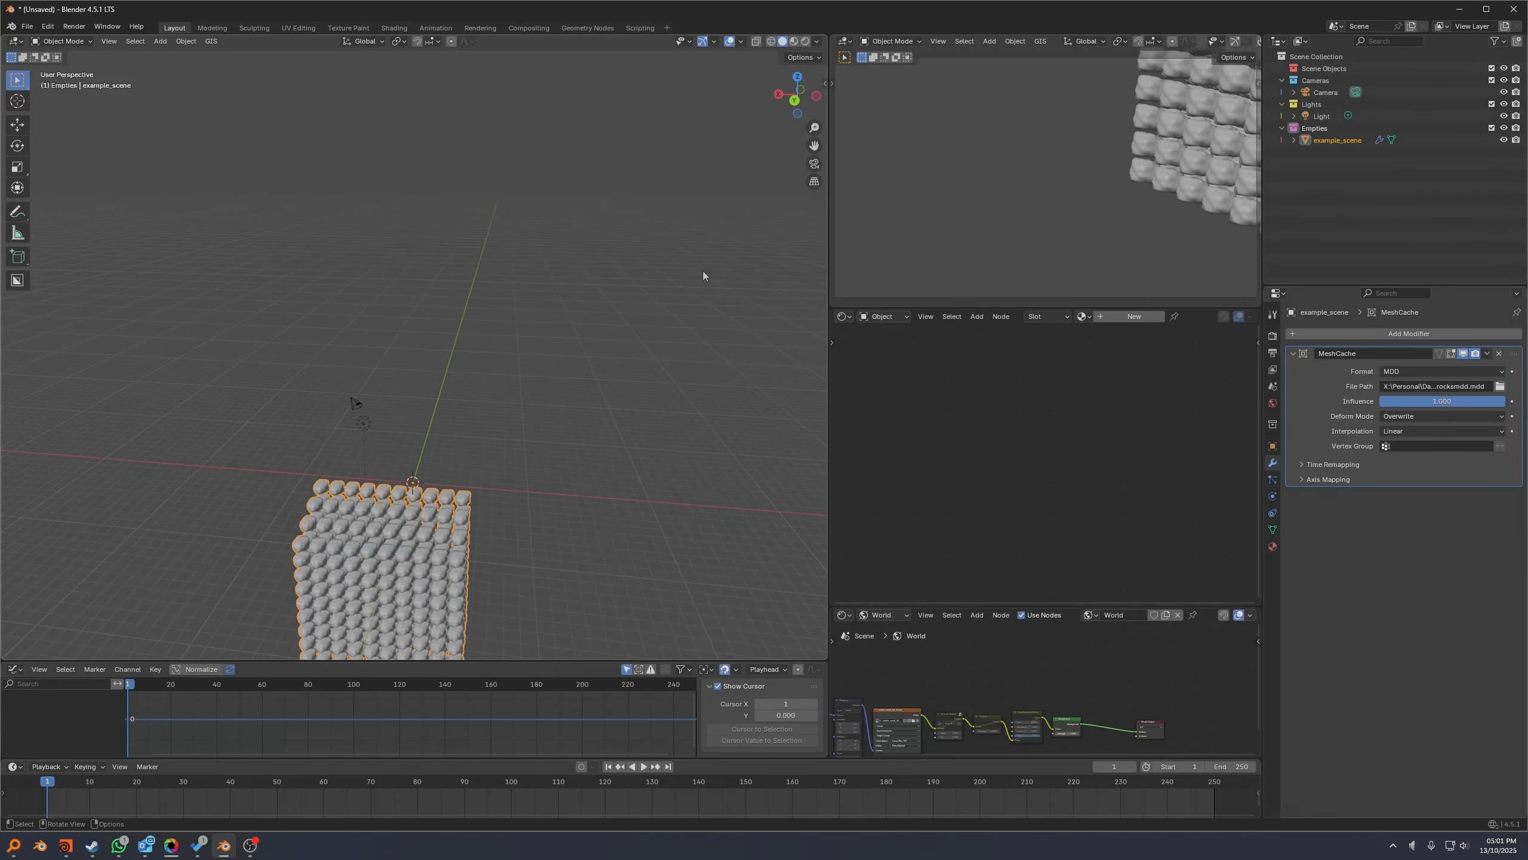
middle_click_drag(454, 476, 350, 482)
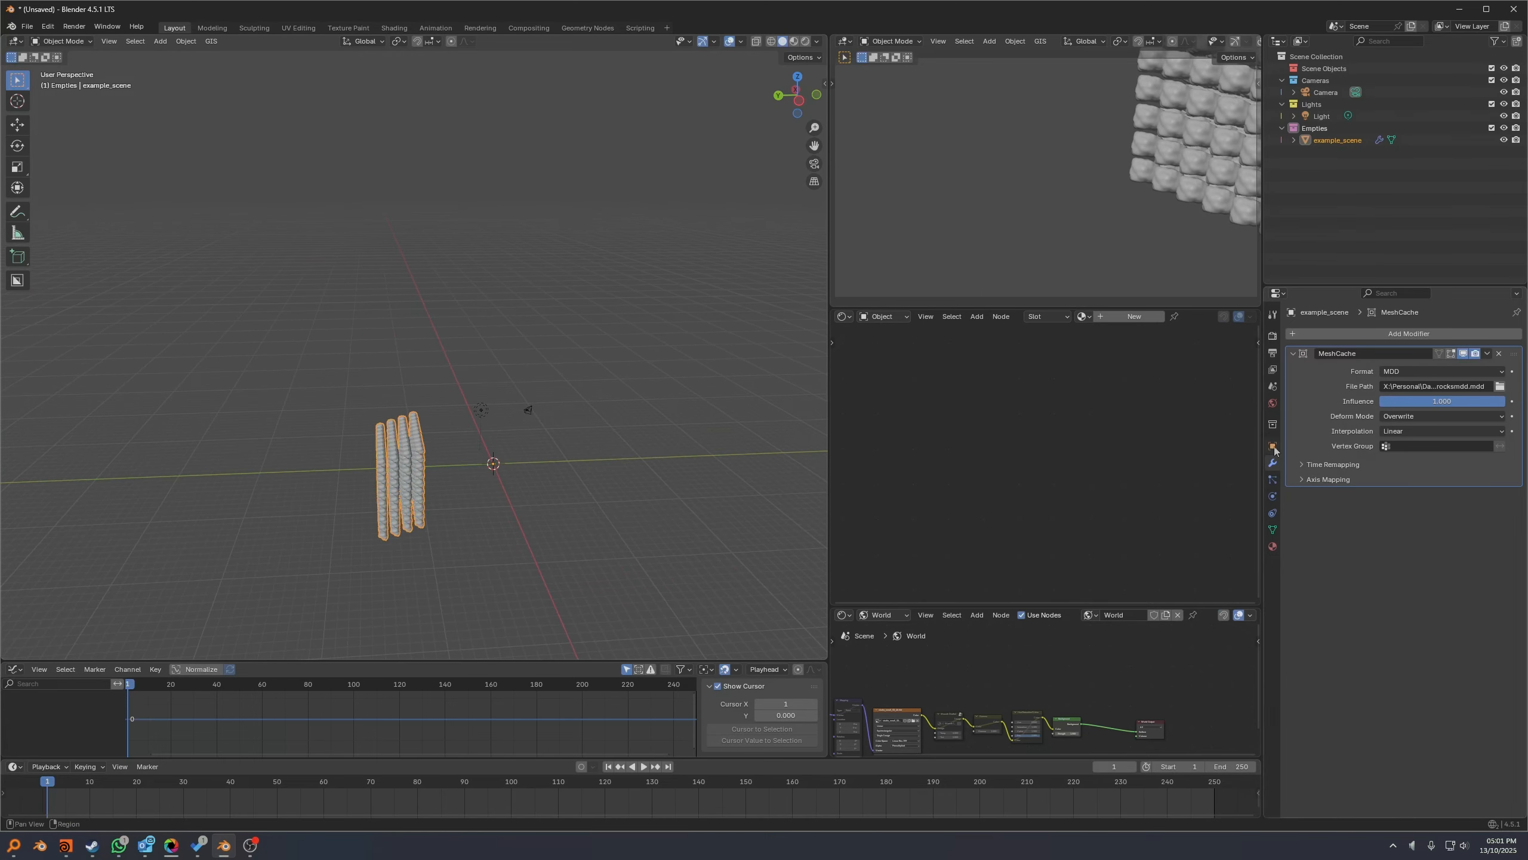
Rotate the example_scene object about the X axis.
key("r")
key("x")
left_click(460, 359)
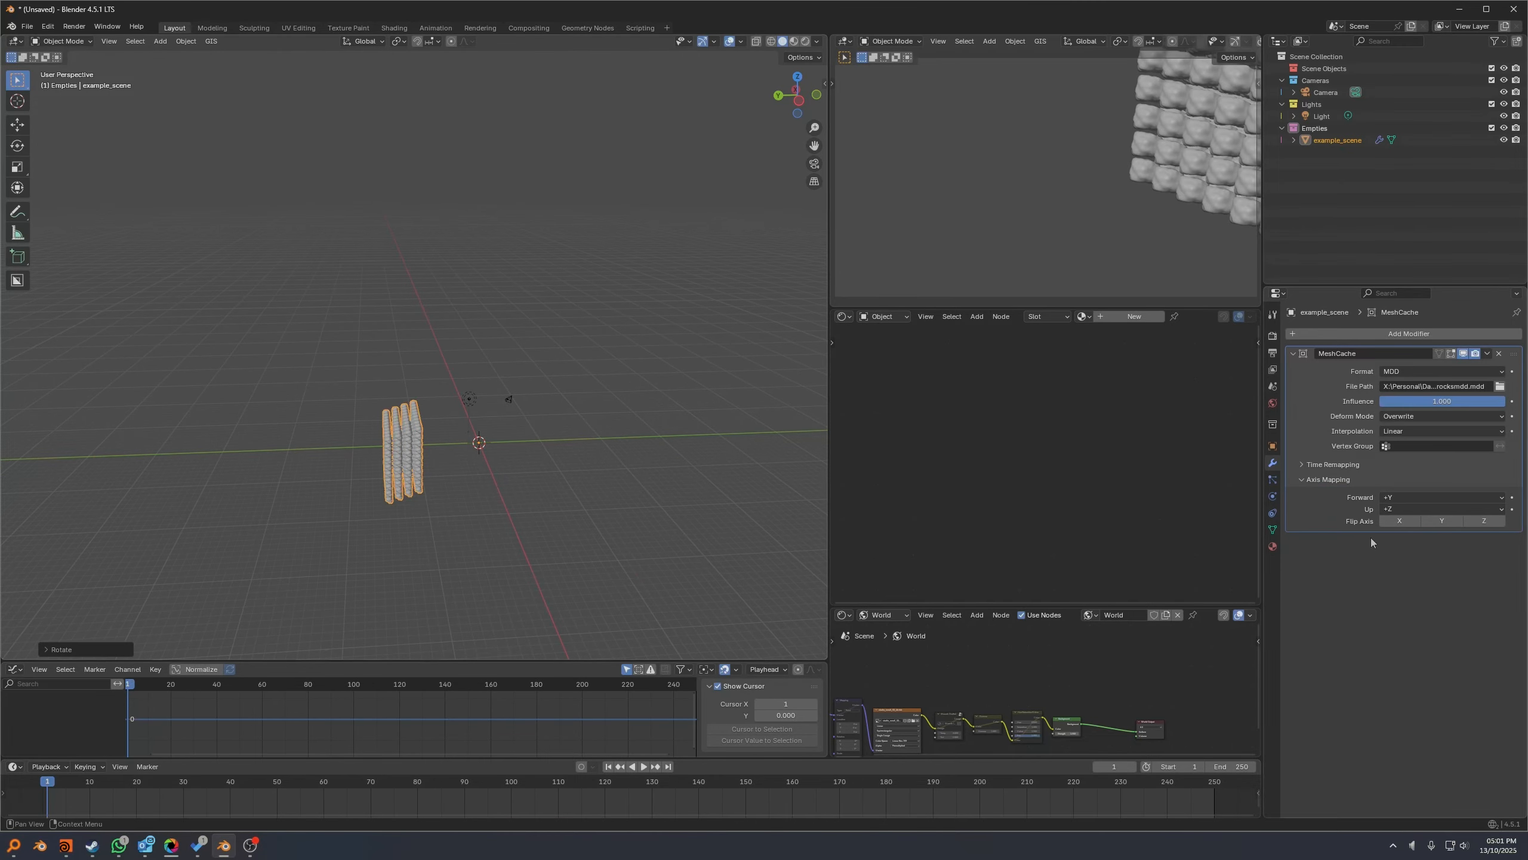
Set the Mesh Cache modifier's axis mapping to +Z forward and +X up.
left_click(1413, 498)
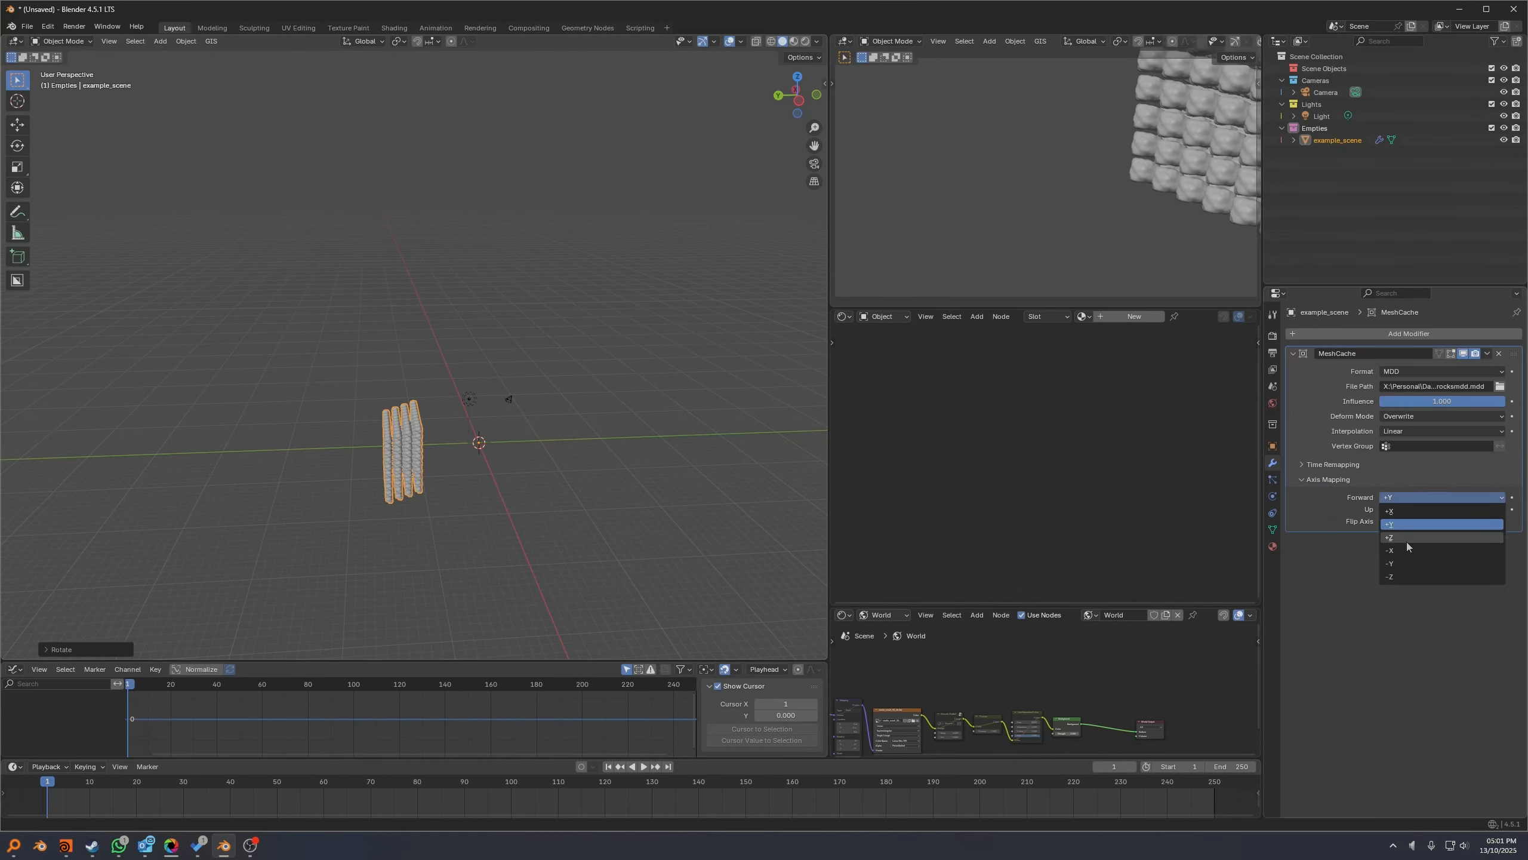
left_click(1406, 532)
left_click(1404, 510)
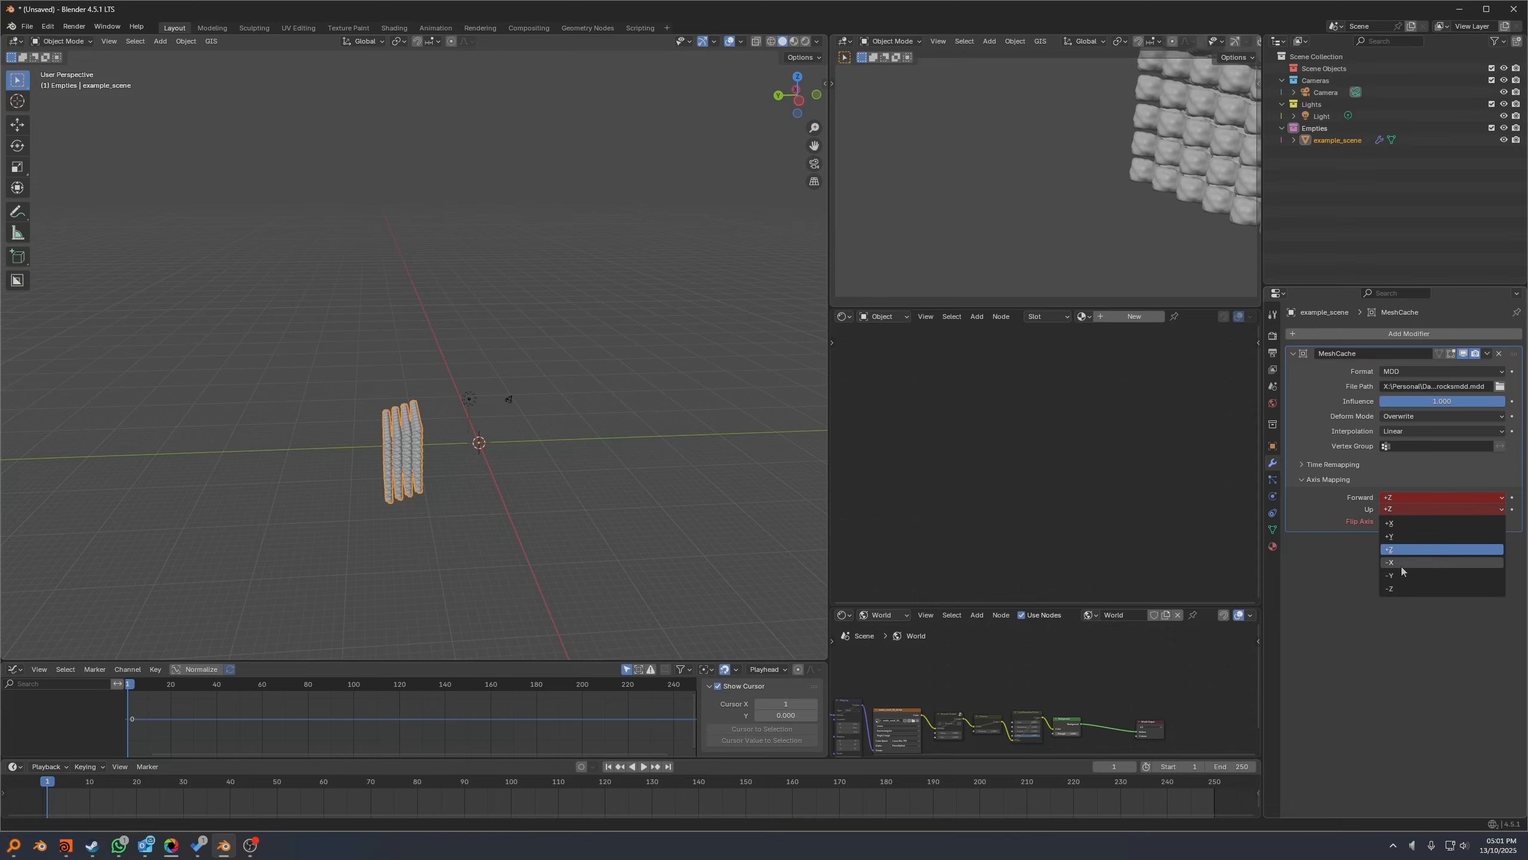
left_click(1406, 523)
Play the cached falling-rocks animation and inspect the falling rocks from different angles.
middle_click_drag(782, 422, 430, 421)
scroll(446, 376, "up", 2)
key("space")
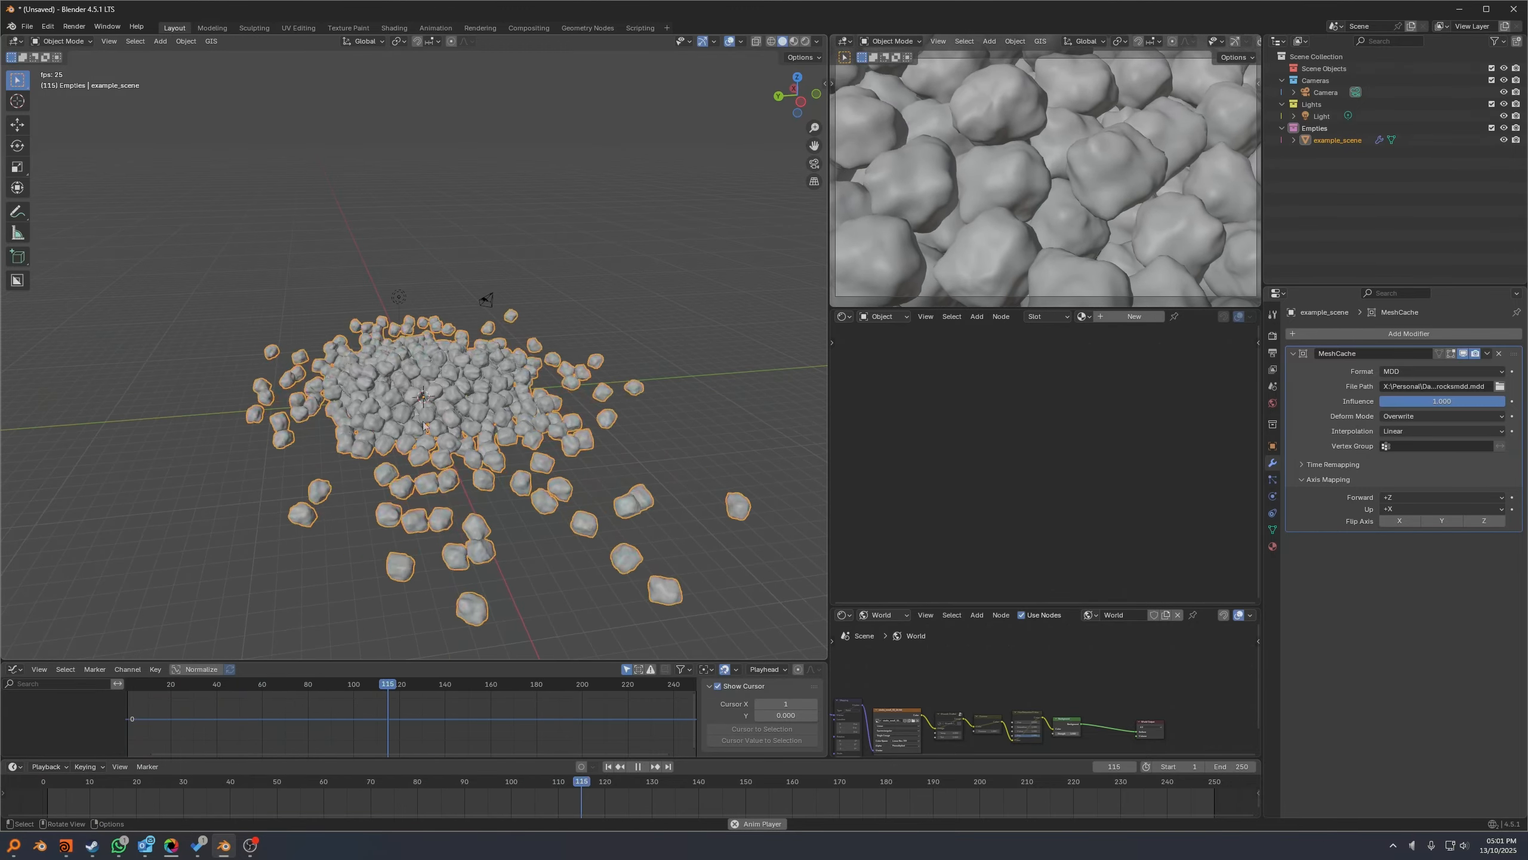
middle_click_drag(336, 349, 474, 413)
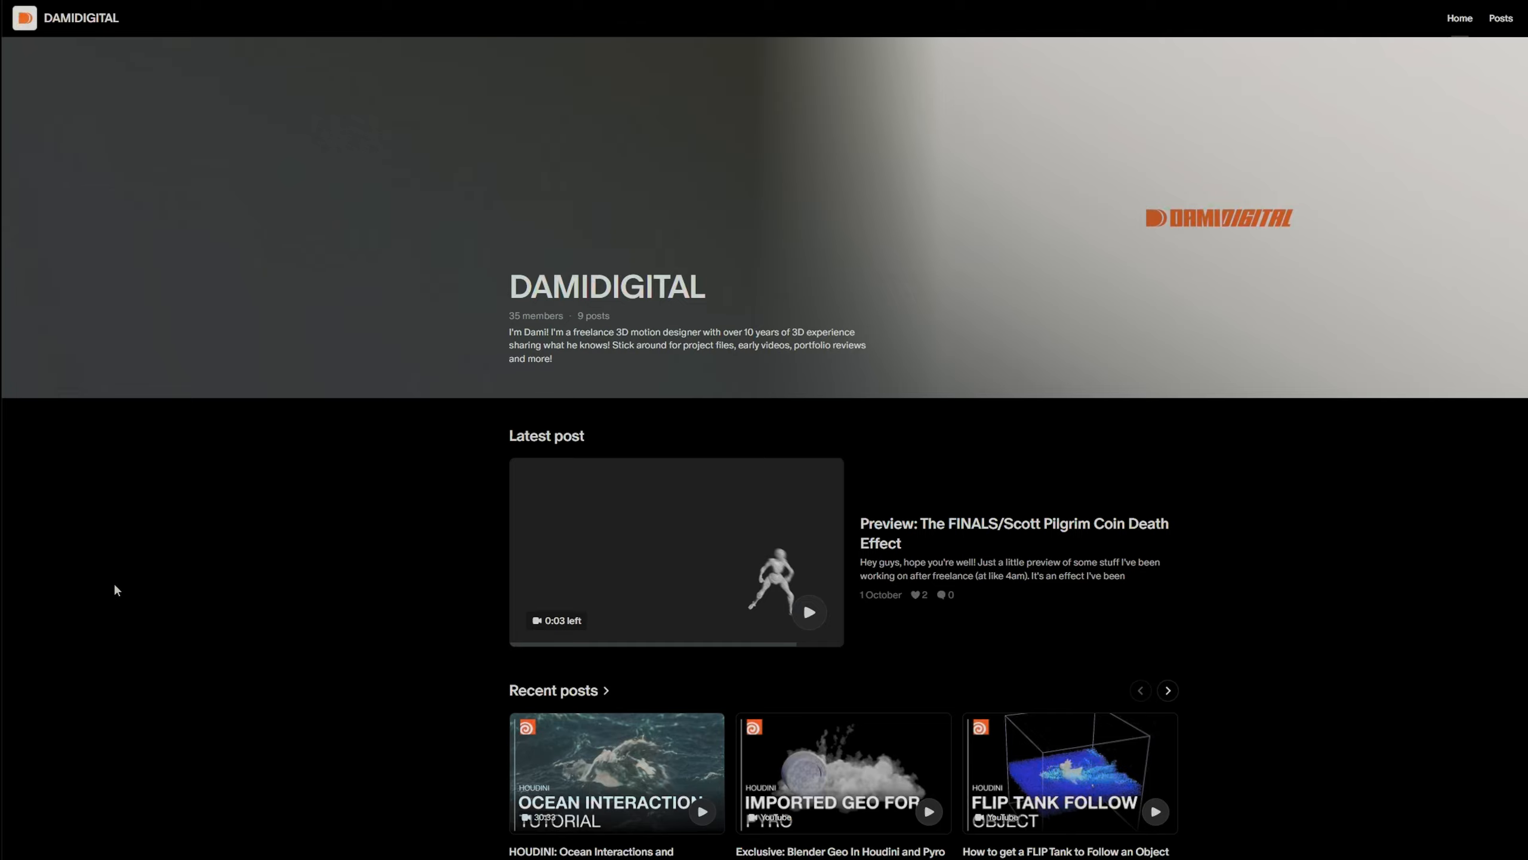
Switch to the DAMIDIGITAL Patreon page and play the latest post's Coin Death Effect preview.
scroll(117, 589, "down", 5)
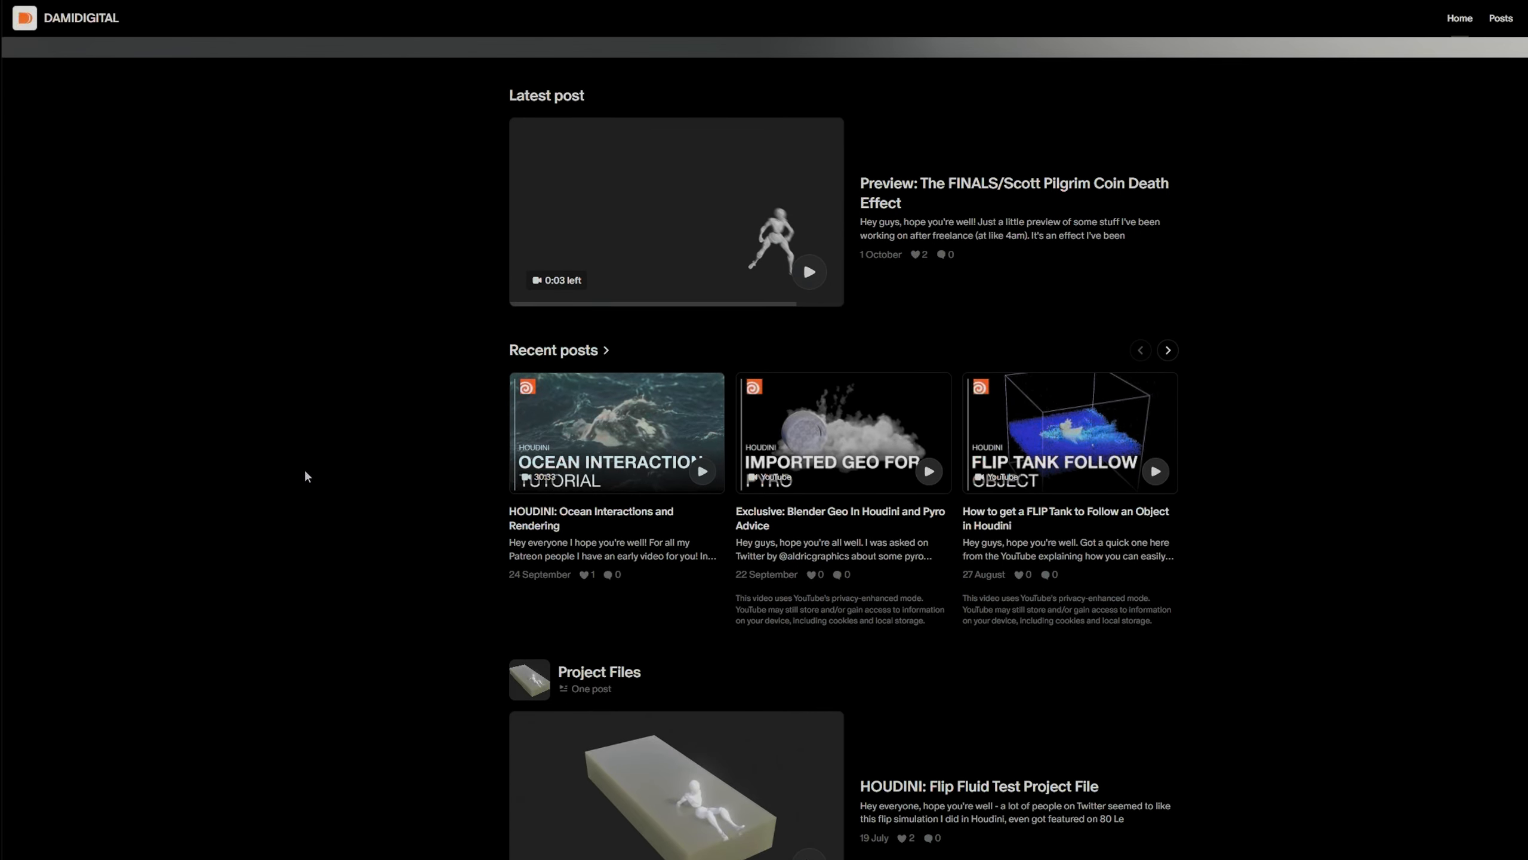
left_click(802, 282)
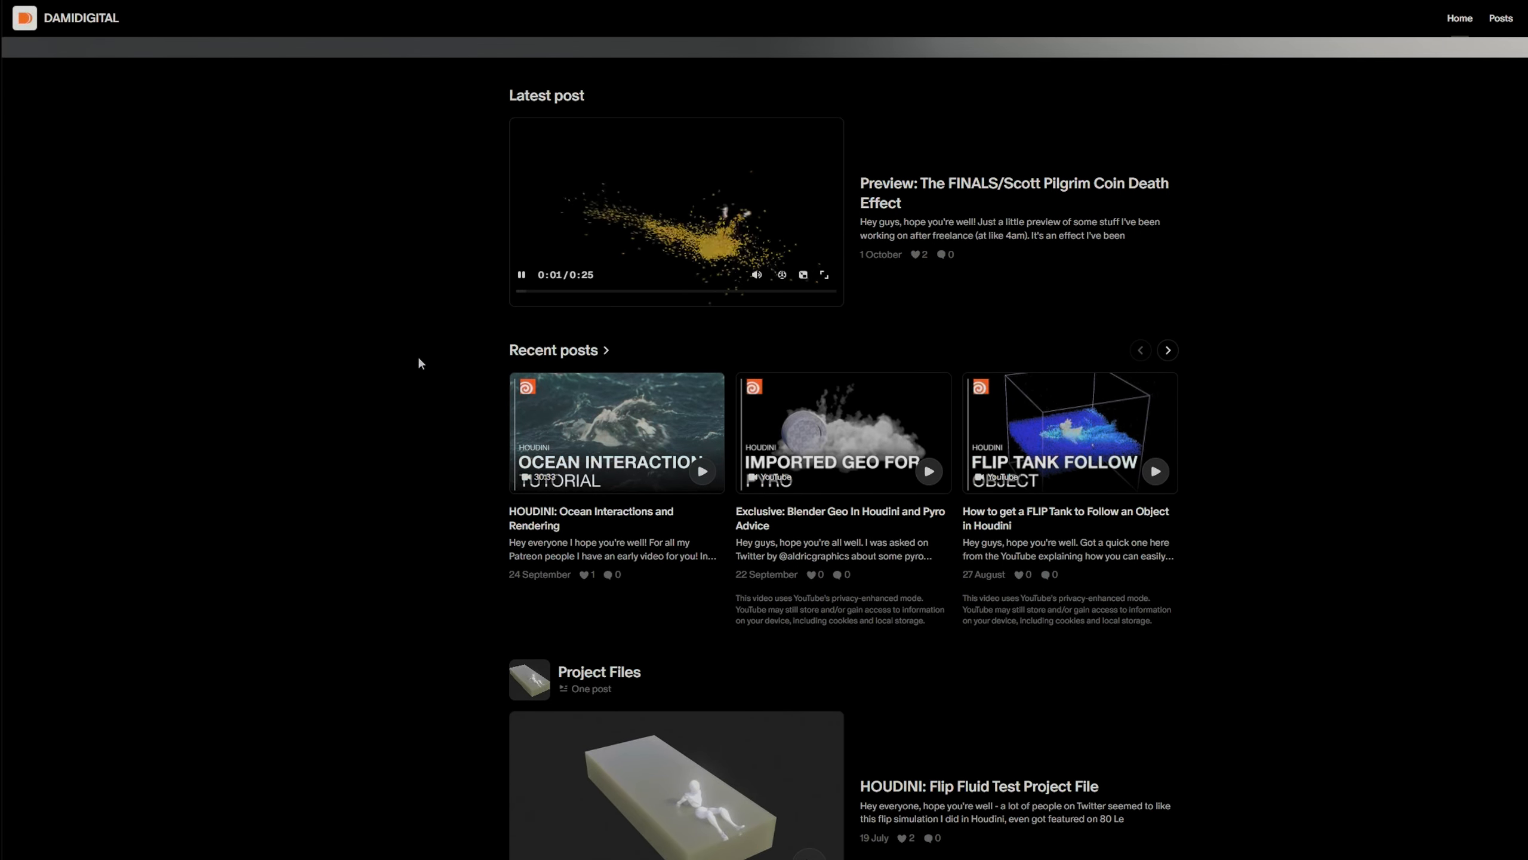
Play the Flip Fluid Test Project File video under Project Files and browse further Houdini Tutorials posts.
scroll(431, 345, "down", 7)
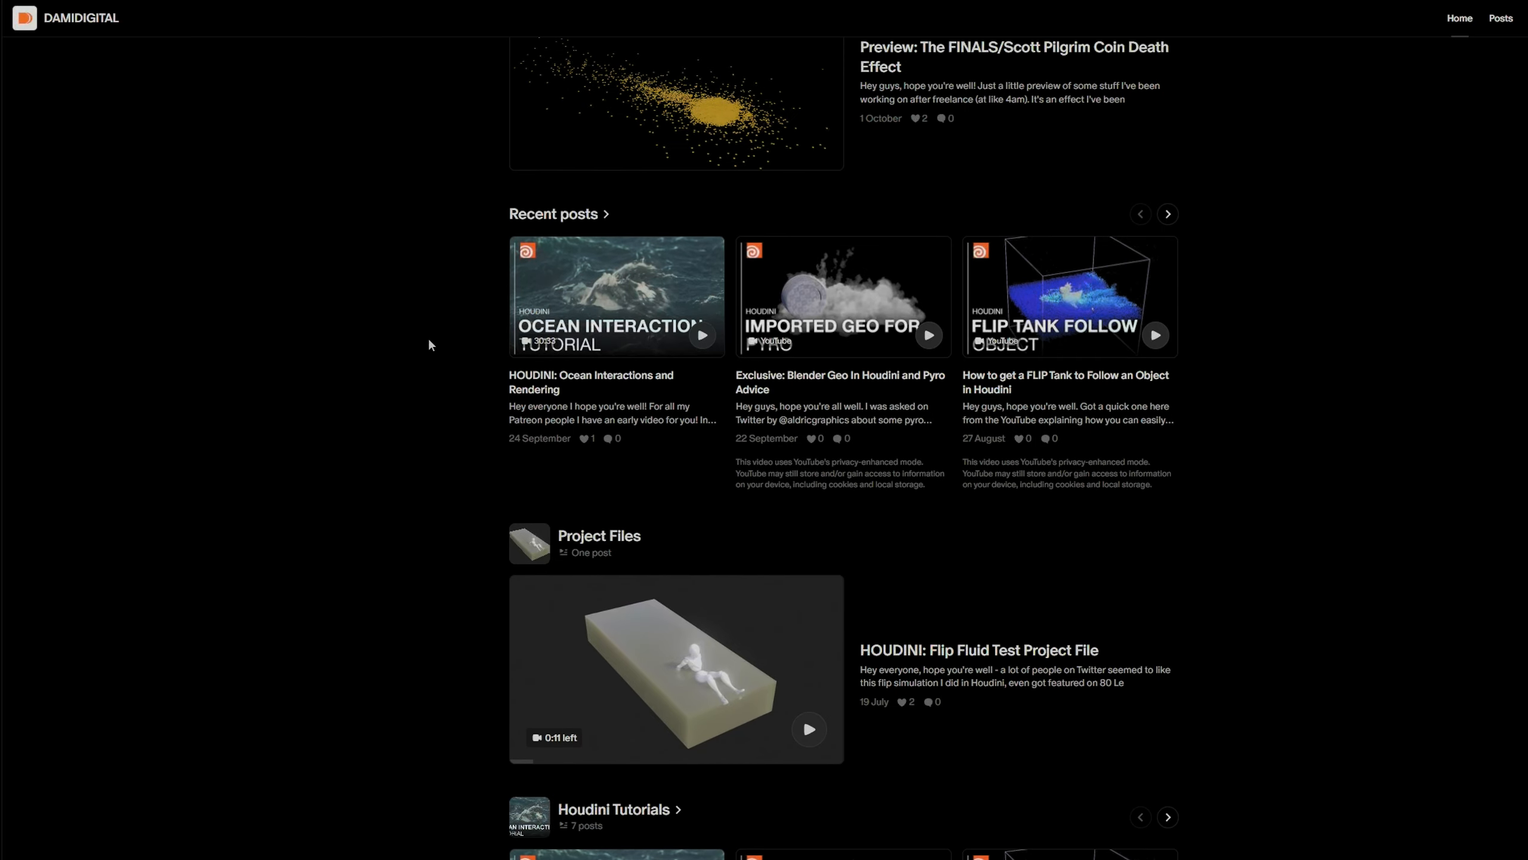
scroll(431, 345, "down", 2)
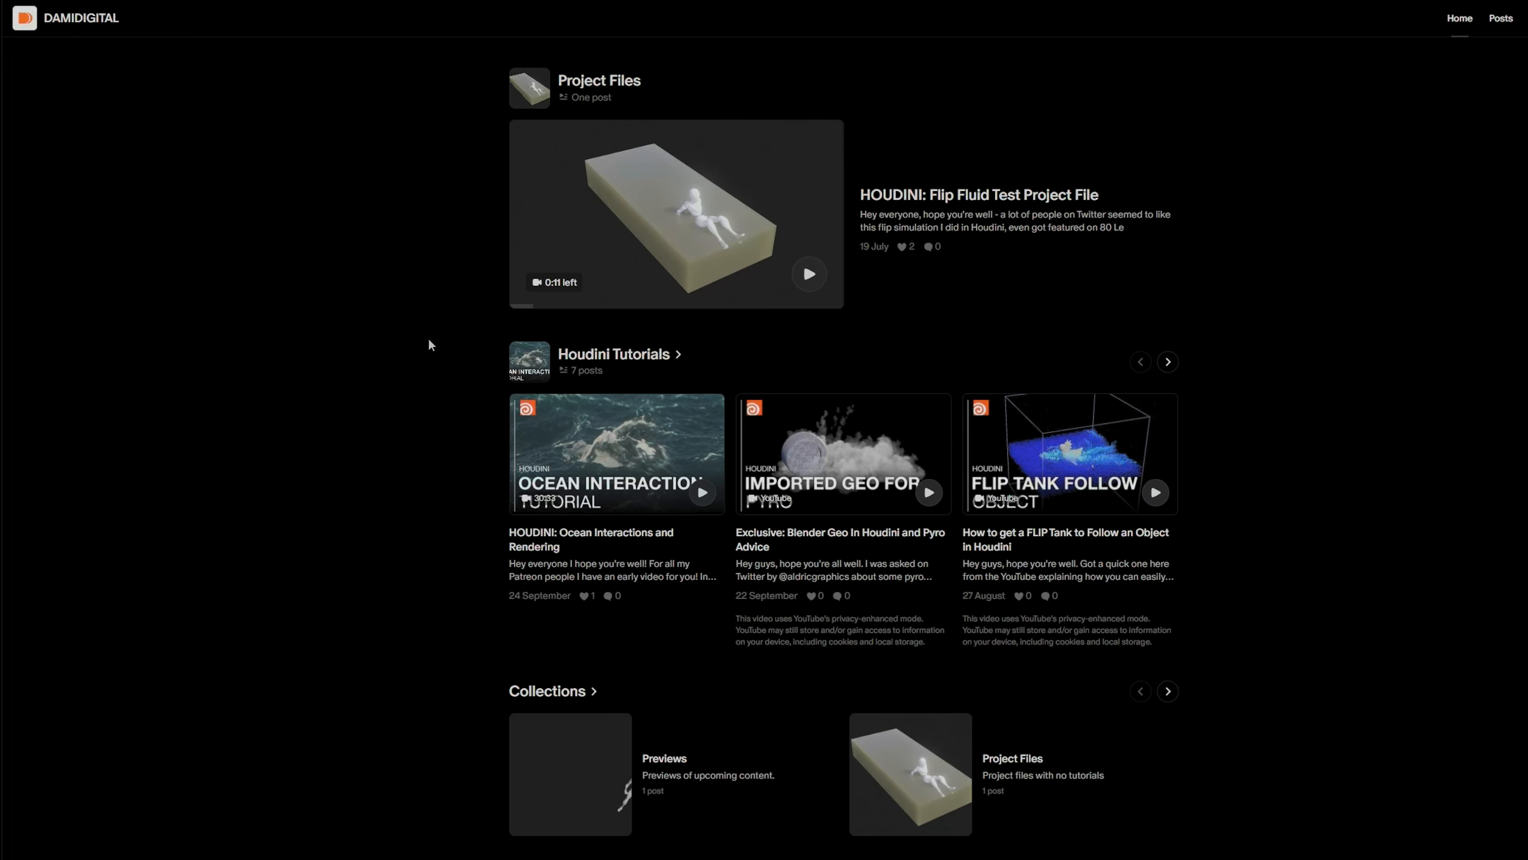
scroll(430, 342, "up", 1)
left_click(810, 329)
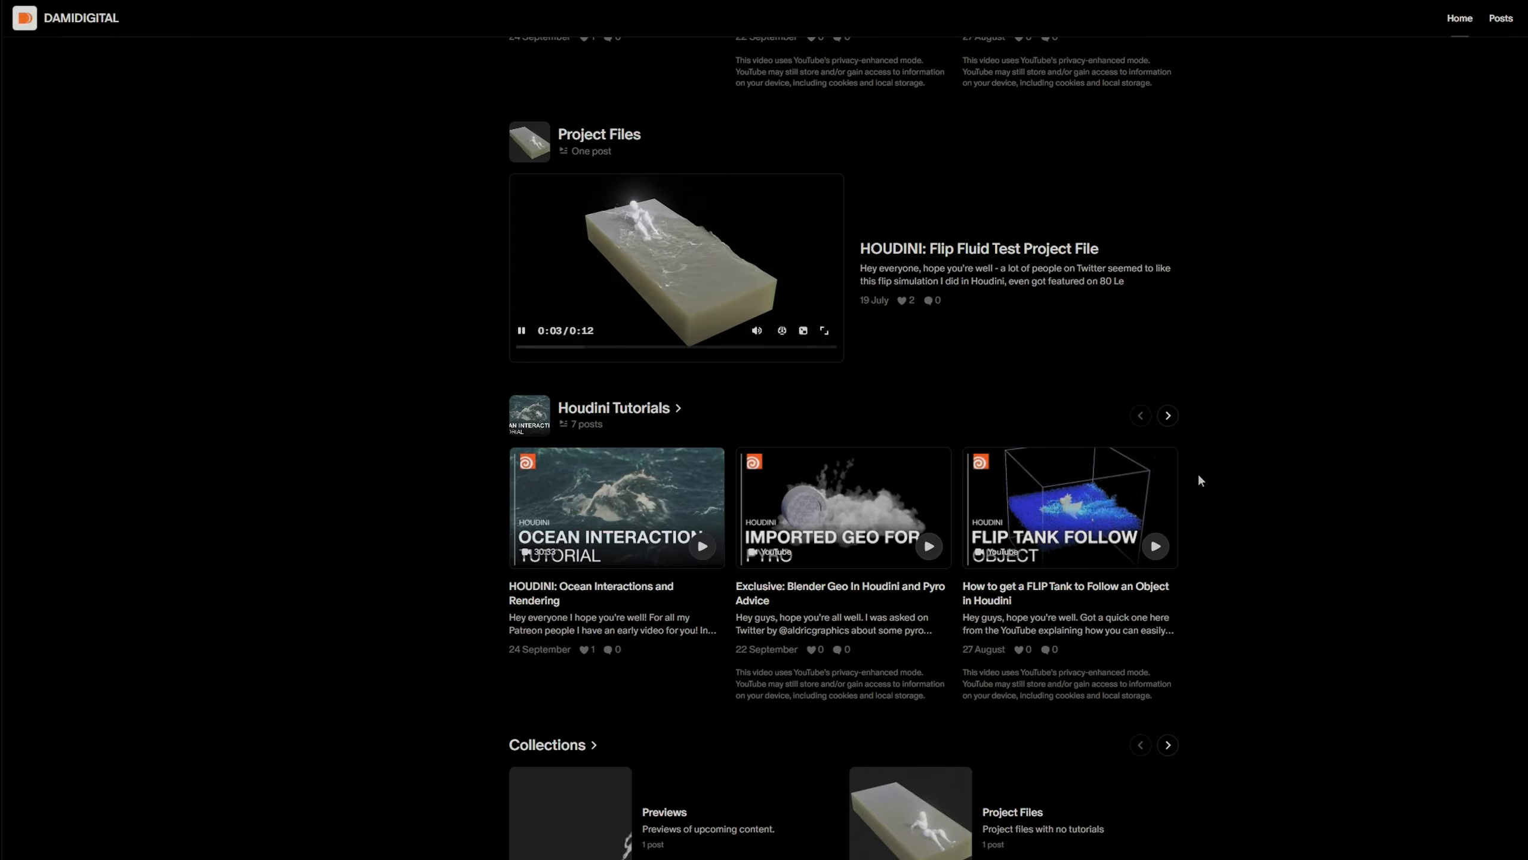
left_click(1168, 415)
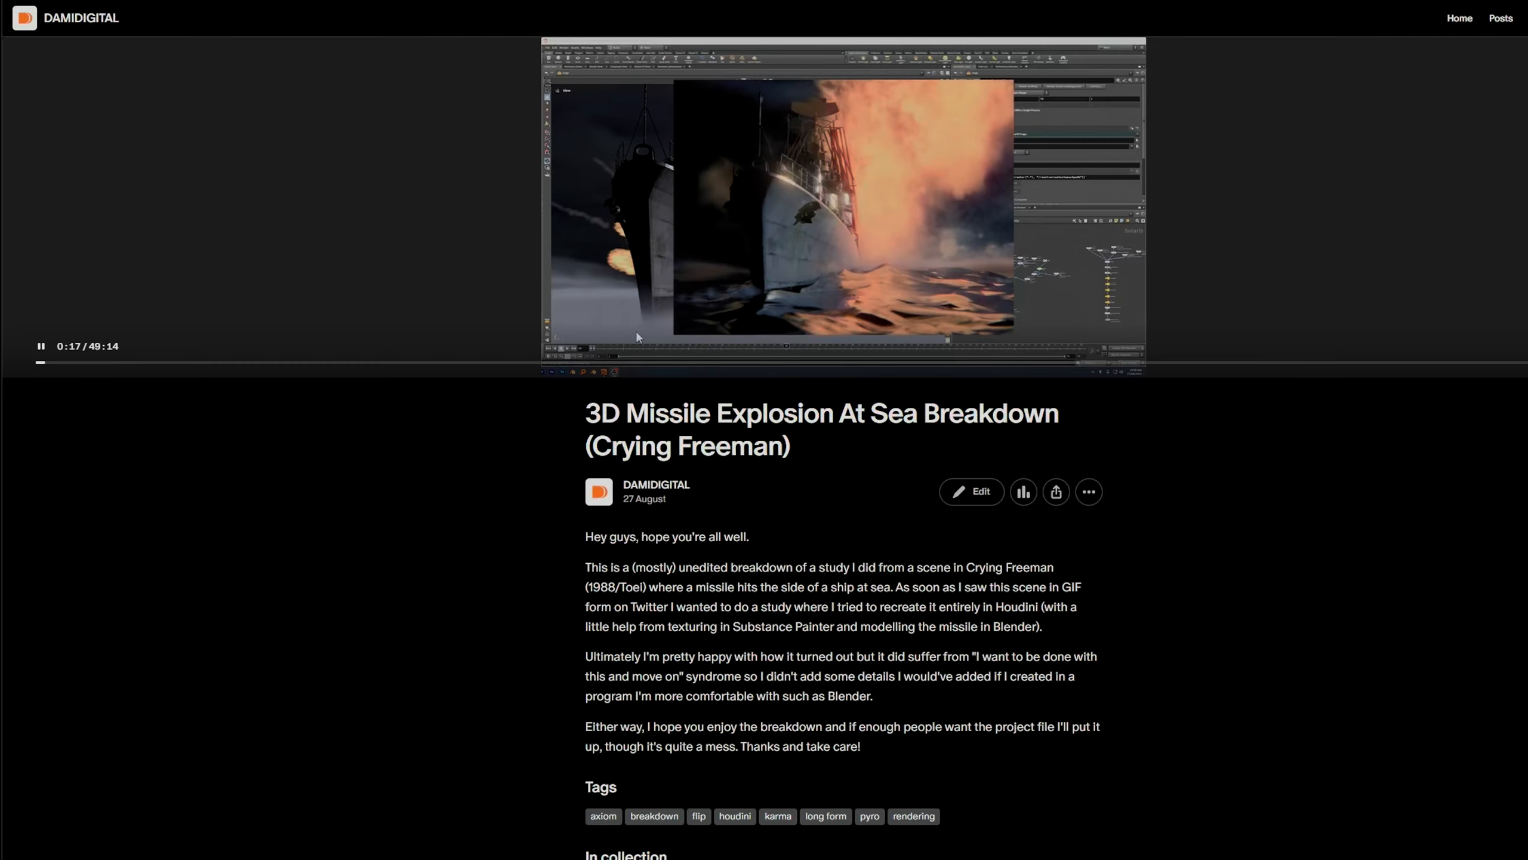